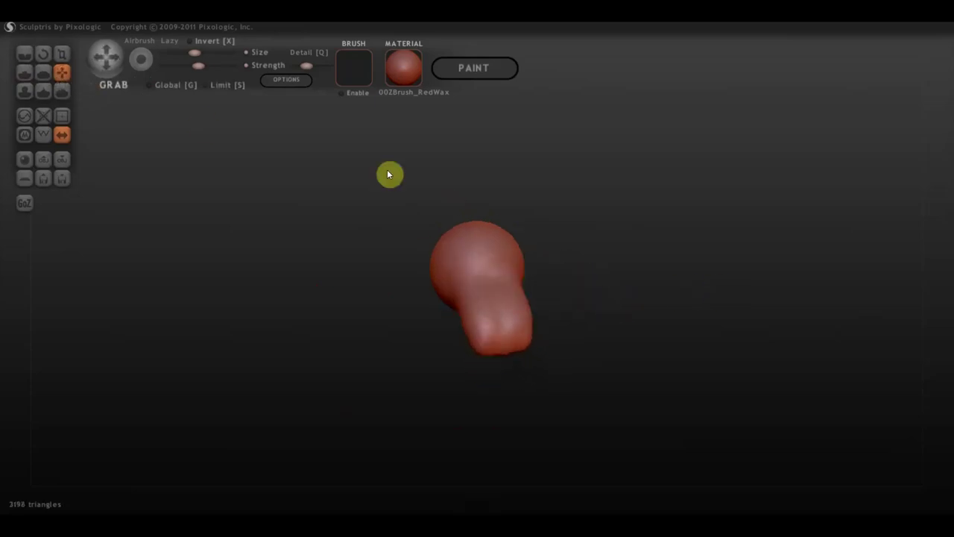
Undo the last horn edit, then orbit to inspect the horns, snout, jaw and neck
{"action": "left_click_drag", "start_coordinate": [500, 280], "coordinate": [443, 237]}
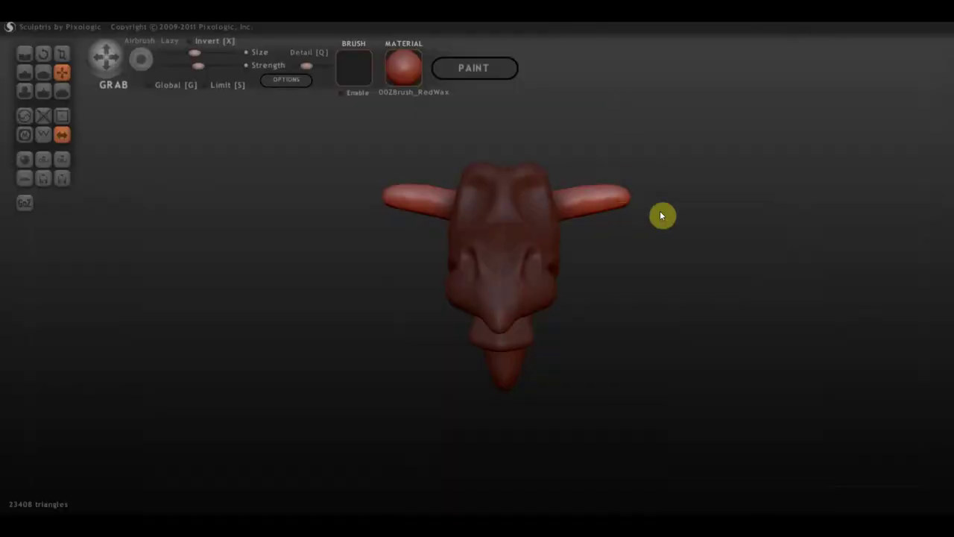
{"action": "key", "text": "ctrl+z"}
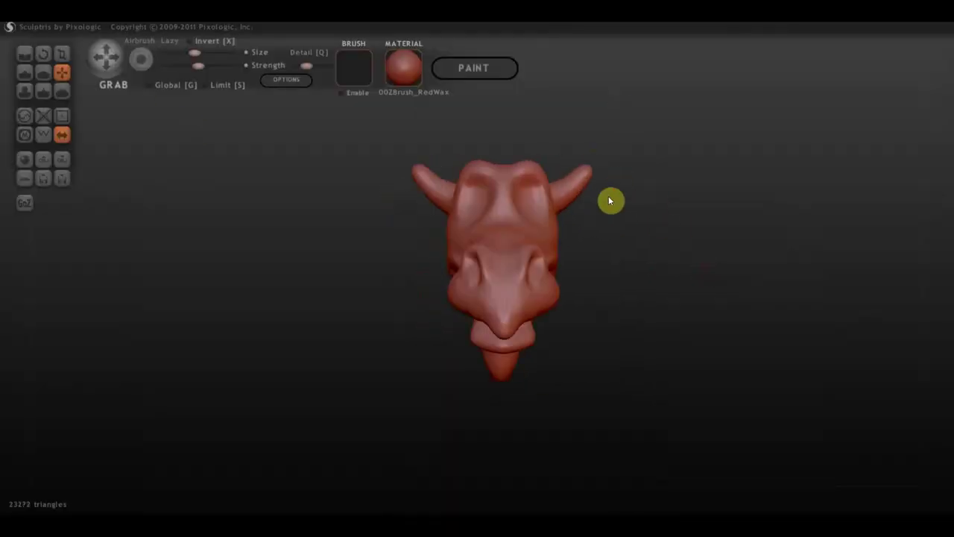
{"action": "mouse_move", "coordinate": [612, 200]}
{"action": "left_mouse_down"}
{"action": "mouse_move", "coordinate": [646, 181]}
{"action": "mouse_move", "coordinate": [481, 240]}
{"action": "mouse_move", "coordinate": [467, 347]}
{"action": "mouse_move", "coordinate": [514, 217]}
{"action": "mouse_move", "coordinate": [691, 241]}
{"action": "left_mouse_up"}
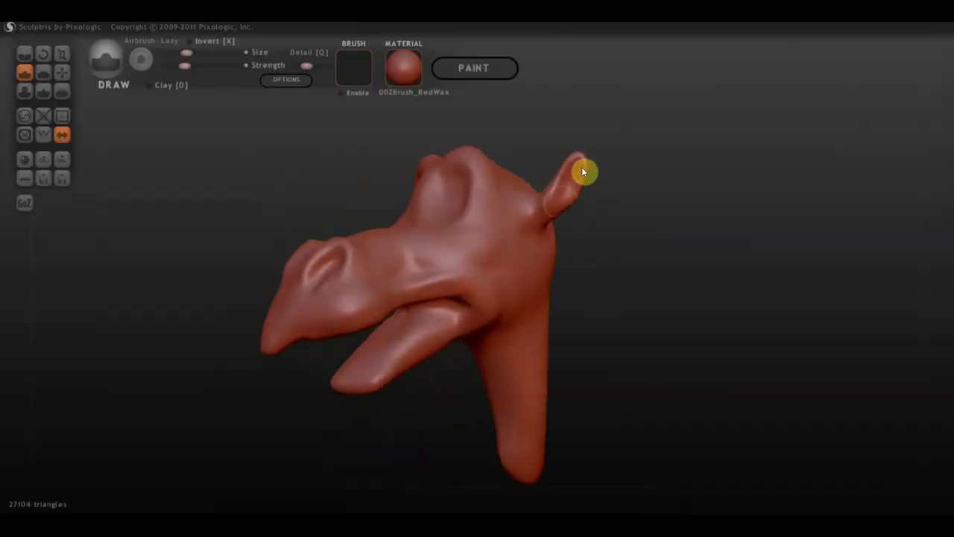
{"action": "key", "text": "6"}
{"action": "left_click_drag", "start_coordinate": [583, 172], "coordinate": [522, 239]}
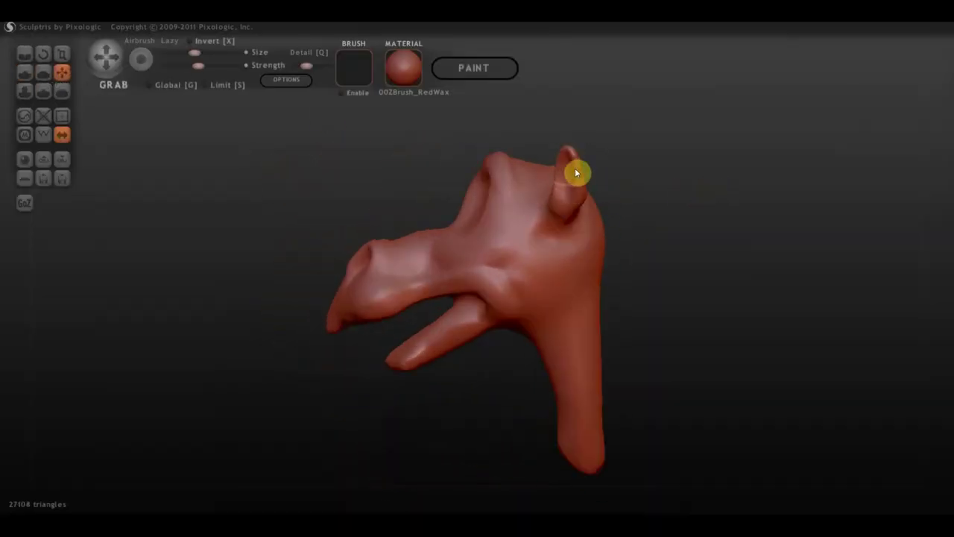
Build up the dragon's lower jaw with the Draw brush, orbiting around the head
{"action": "mouse_move", "coordinate": [575, 172]}
{"action": "left_mouse_down"}
{"action": "mouse_move", "coordinate": [634, 287]}
{"action": "mouse_move", "coordinate": [638, 188]}
{"action": "left_mouse_up"}
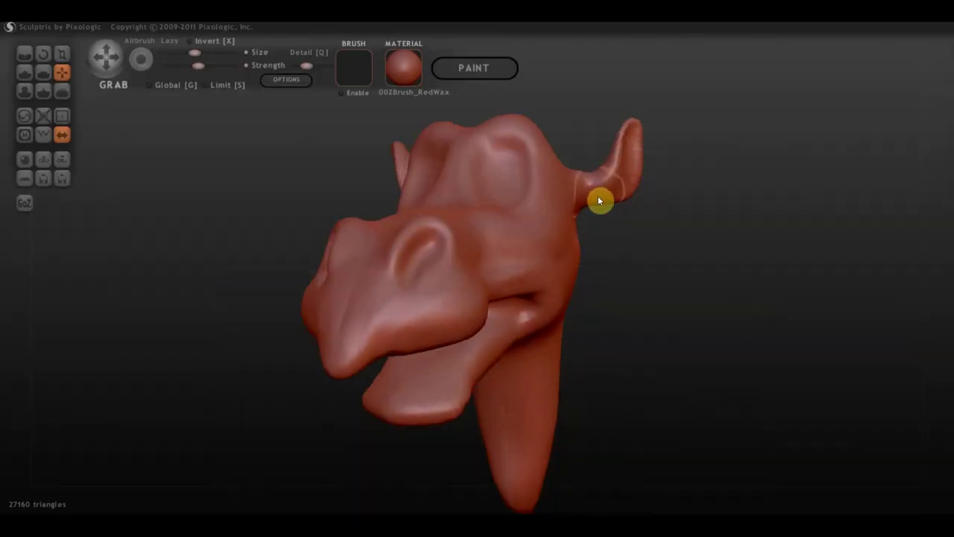
{"action": "mouse_move", "coordinate": [601, 199]}
{"action": "left_mouse_down"}
{"action": "mouse_move", "coordinate": [437, 228]}
{"action": "mouse_move", "coordinate": [397, 164]}
{"action": "left_mouse_up"}
{"action": "scroll", "coordinate": [445, 394], "scroll_direction": "down", "scroll_amount": 5}
{"action": "left_click_drag", "start_coordinate": [445, 394], "coordinate": [461, 360]}
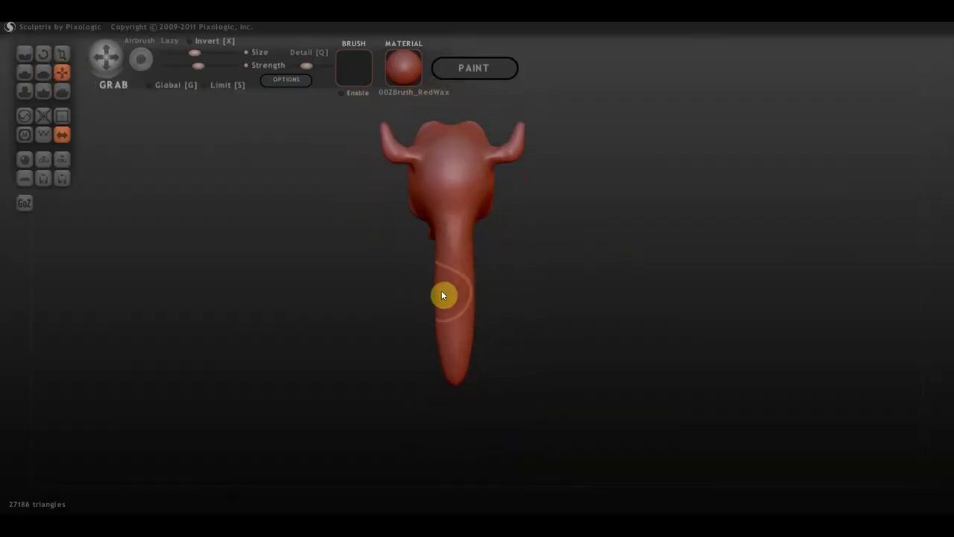
{"action": "left_click", "coordinate": [25, 72]}
{"action": "scroll", "coordinate": [496, 192], "scroll_direction": "up", "scroll_amount": 3}
{"action": "left_click_drag", "start_coordinate": [496, 192], "coordinate": [483, 263]}
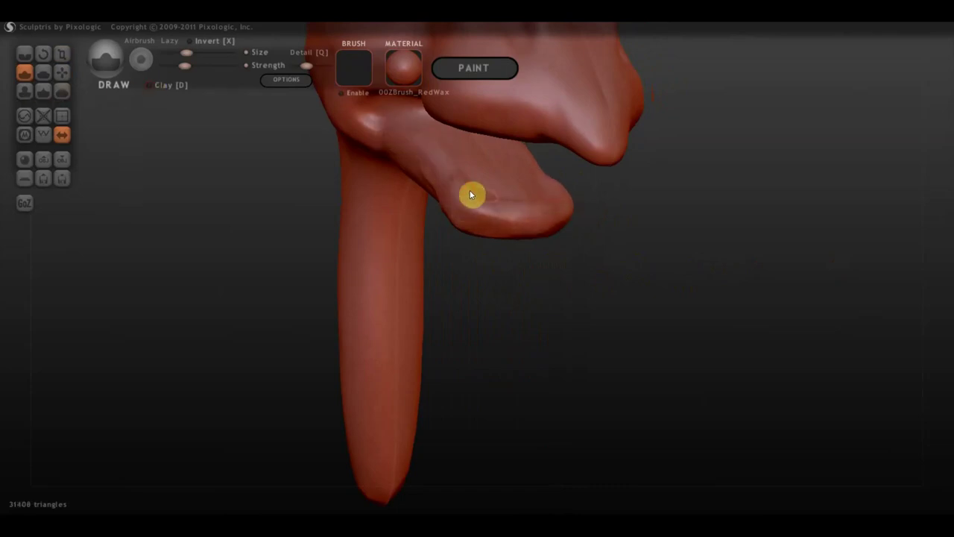
{"action": "right_click_drag", "start_coordinate": [470, 194], "coordinate": [449, 187]}
Refine the neck with the Grab brush and start exporting the dragon head
{"action": "left_click", "coordinate": [62, 73]}
{"action": "right_click_drag", "start_coordinate": [565, 217], "coordinate": [693, 203]}
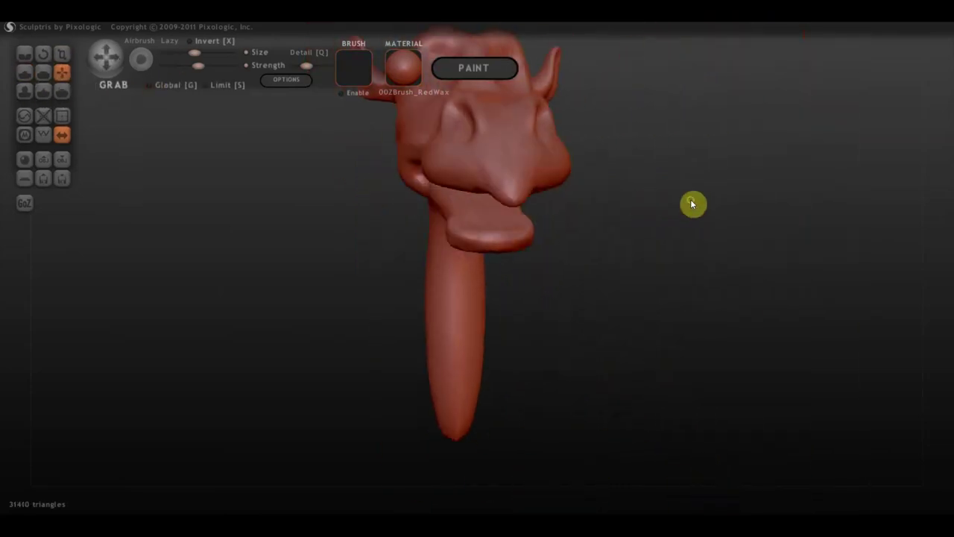
{"action": "scroll", "coordinate": [693, 203], "scroll_direction": "up", "scroll_amount": 3}
{"action": "mouse_move", "coordinate": [452, 256]}
{"action": "right_mouse_down"}
{"action": "mouse_move", "coordinate": [401, 271]}
{"action": "mouse_move", "coordinate": [450, 277]}
{"action": "mouse_move", "coordinate": [581, 198]}
{"action": "mouse_move", "coordinate": [454, 222]}
{"action": "right_mouse_up"}
{"action": "scroll", "coordinate": [411, 247], "scroll_direction": "down", "scroll_amount": 2}
{"action": "scroll", "coordinate": [401, 280], "scroll_direction": "up", "scroll_amount": 2}
{"action": "scroll", "coordinate": [400, 280], "scroll_direction": "down", "scroll_amount": 3}
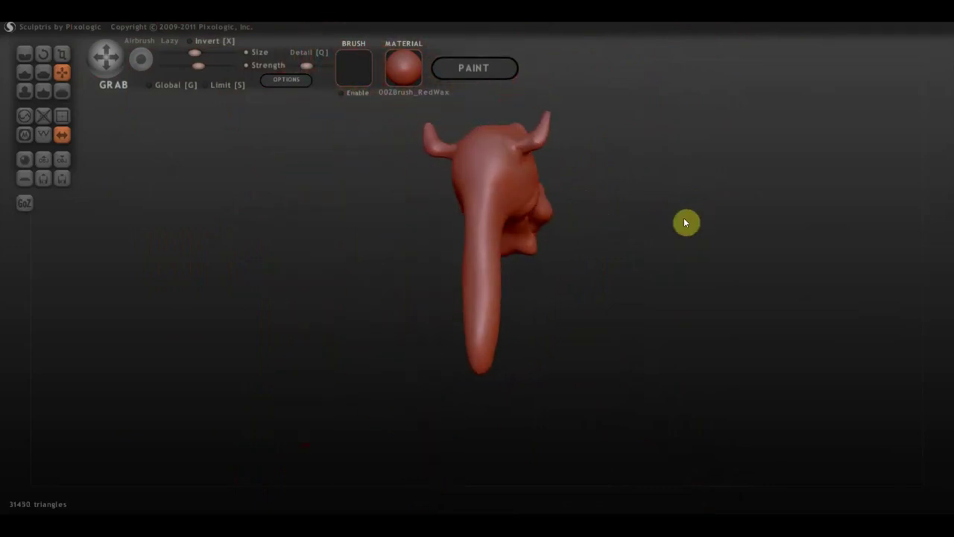
{"action": "mouse_move", "coordinate": [686, 222]}
{"action": "right_mouse_down"}
{"action": "mouse_move", "coordinate": [475, 234]}
{"action": "mouse_move", "coordinate": [424, 260]}
{"action": "mouse_move", "coordinate": [454, 249]}
{"action": "mouse_move", "coordinate": [322, 279]}
{"action": "mouse_move", "coordinate": [560, 224]}
{"action": "mouse_move", "coordinate": [5, 117]}
{"action": "right_mouse_up"}
{"action": "left_click", "coordinate": [25, 117]}
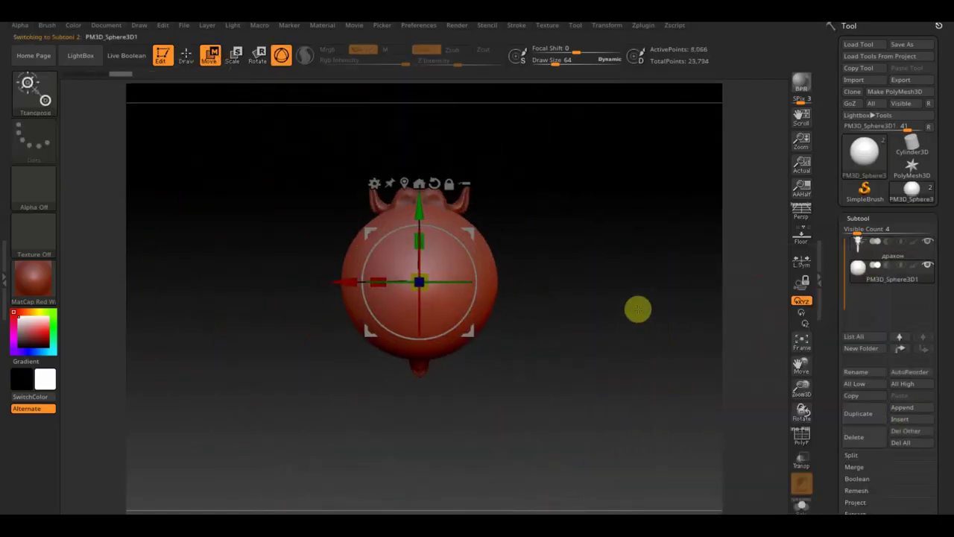
Stretch the sphere into a long tail with the Move Topological brush
{"action": "key", "text": "q"}
{"action": "left_click", "coordinate": [901, 473]}
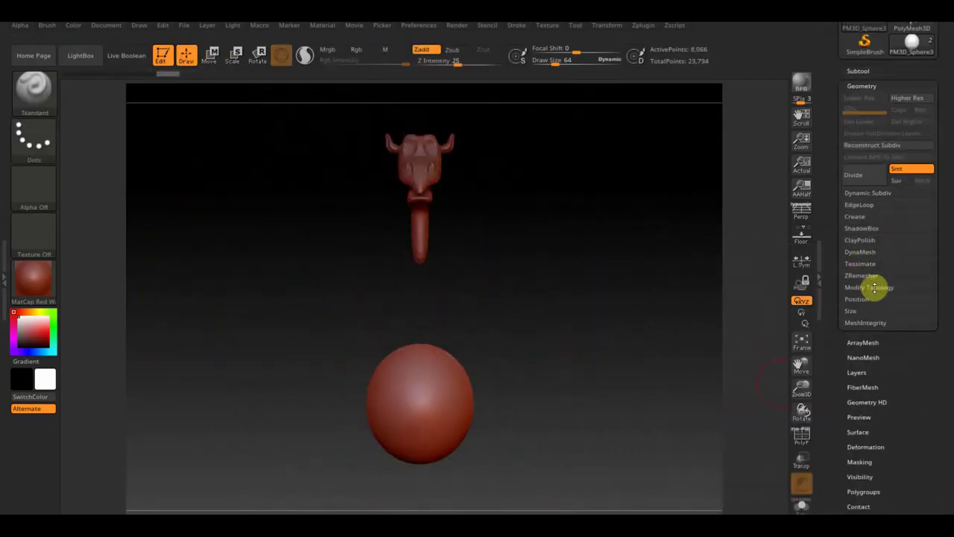
{"action": "key", "text": "b"}
{"action": "key", "text": "m"}
{"action": "key", "text": "t"}
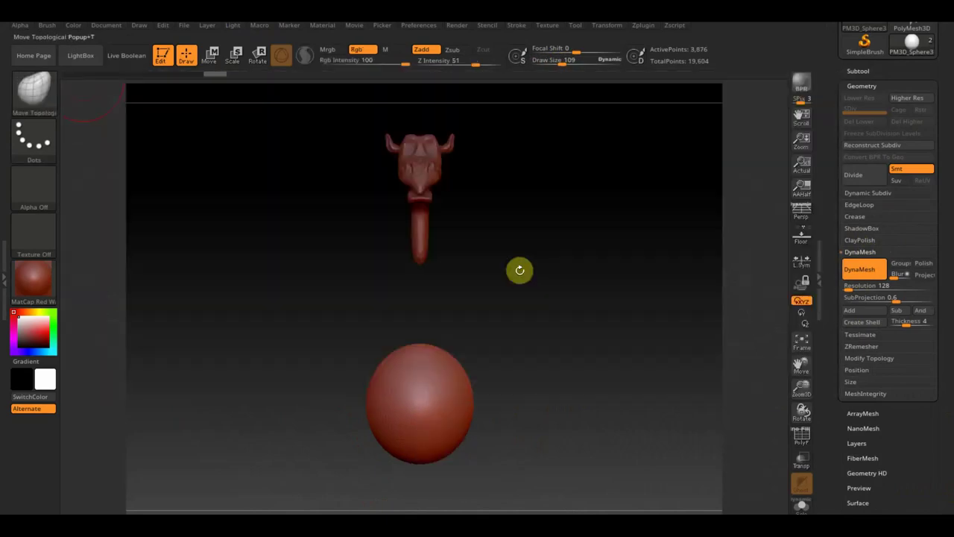
{"action": "left_click_drag", "start_coordinate": [574, 343], "coordinate": [431, 307]}
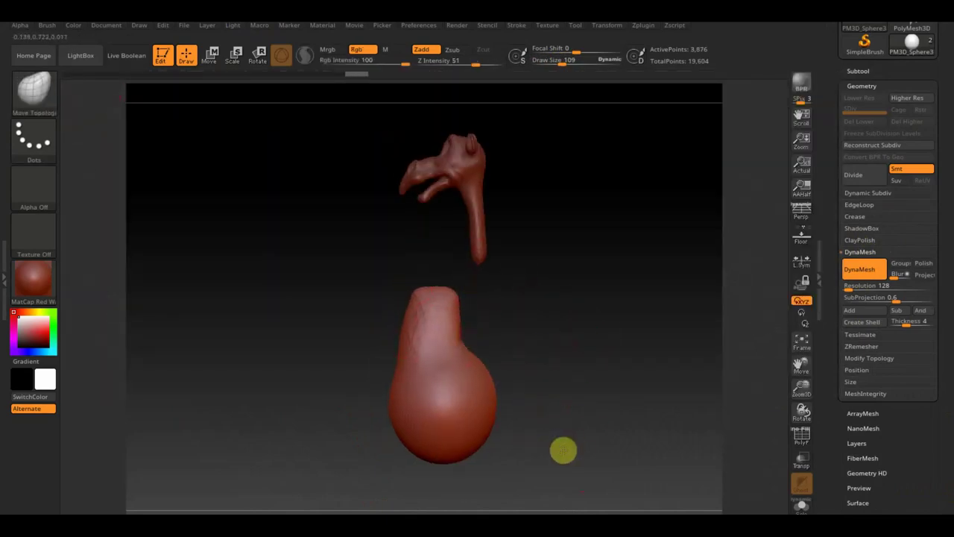
{"action": "left_click_drag", "start_coordinate": [563, 450], "coordinate": [716, 485]}
{"action": "left_click_drag", "start_coordinate": [616, 326], "coordinate": [620, 358]}
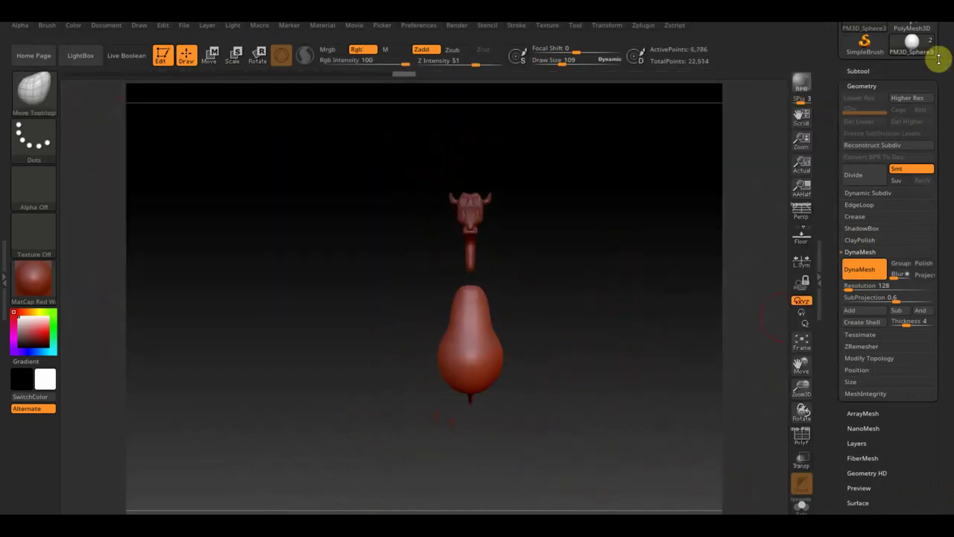
Append a sphere, move it left of the body and squeeze it into a narrow oval
{"action": "left_click", "coordinate": [858, 70]}
{"action": "left_click", "coordinate": [902, 259]}
{"action": "left_click", "coordinate": [565, 363]}
{"action": "left_click", "coordinate": [209, 55]}
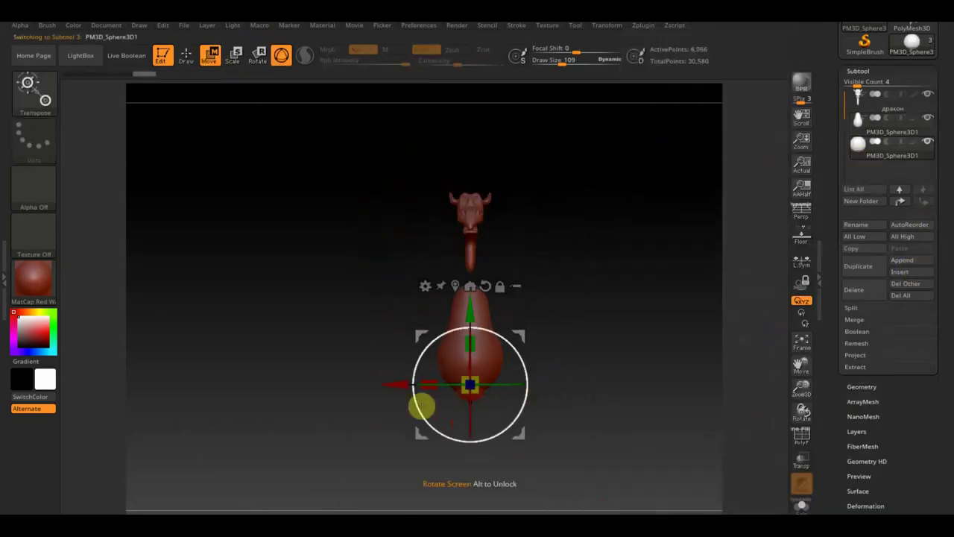
{"action": "left_click_drag", "start_coordinate": [421, 406], "coordinate": [387, 406]}
{"action": "left_click_drag", "start_coordinate": [482, 352], "coordinate": [595, 390]}
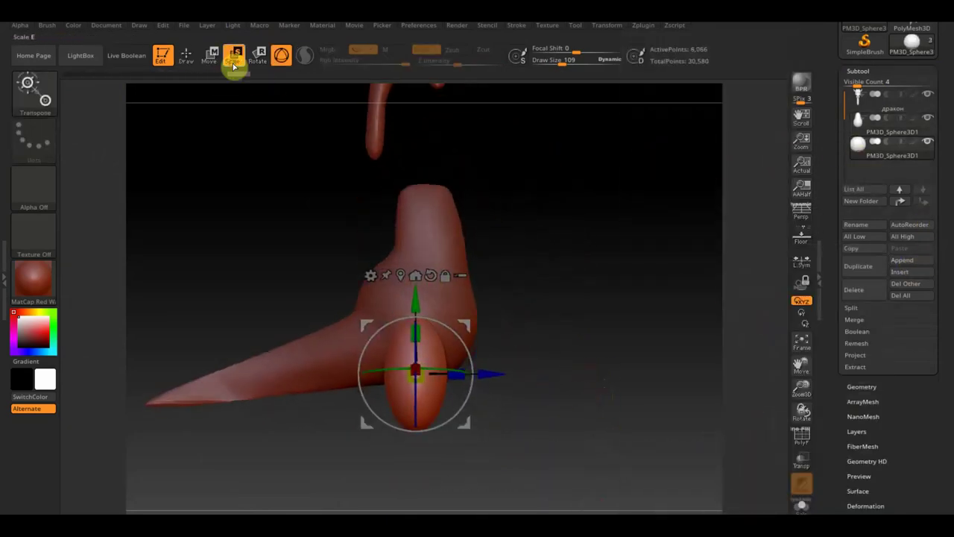
{"action": "left_click", "coordinate": [186, 54]}
{"action": "left_click", "coordinate": [862, 386]}
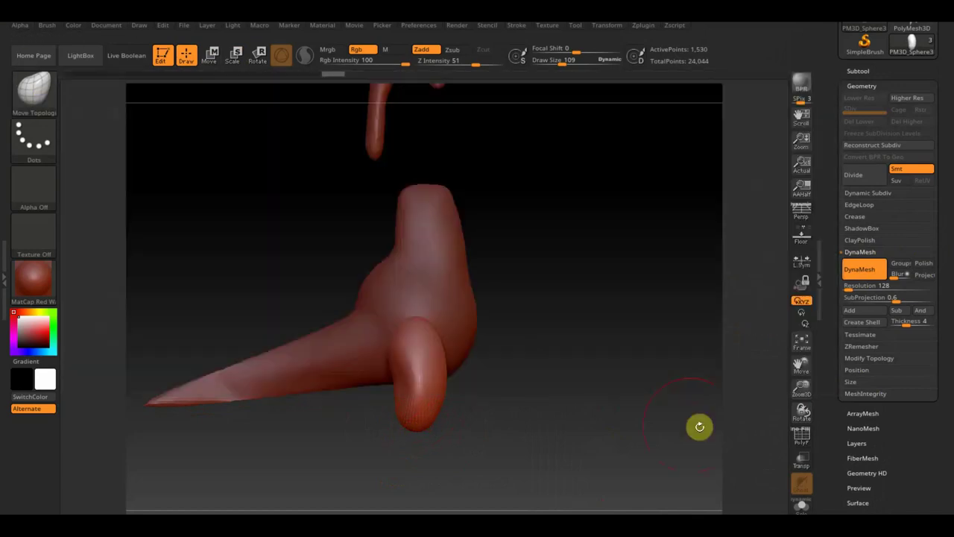
Mask all but the oval's bottom tip and pull it out into a foot
{"action": "left_click_drag", "start_coordinate": [616, 378], "coordinate": [464, 432], "text": "ctrl"}
{"action": "left_click_drag", "start_coordinate": [411, 482], "coordinate": [333, 365], "text": "ctrl"}
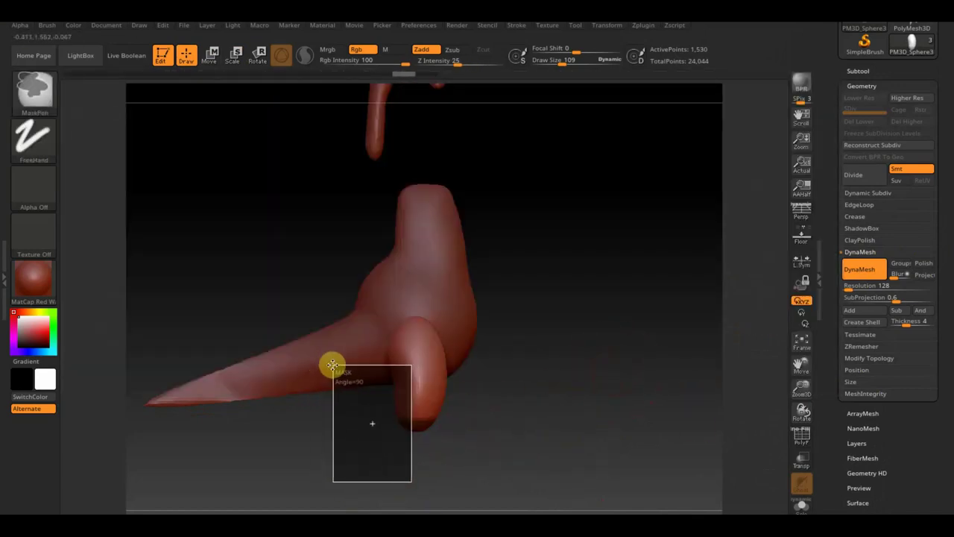
{"action": "key", "text": "b"}
{"action": "key", "text": "m"}
{"action": "key", "text": "t"}
{"action": "mouse_move", "coordinate": [512, 432]}
{"action": "left_mouse_down"}
{"action": "mouse_move", "coordinate": [454, 403]}
{"action": "mouse_move", "coordinate": [488, 419]}
{"action": "mouse_move", "coordinate": [620, 437]}
{"action": "left_mouse_up"}
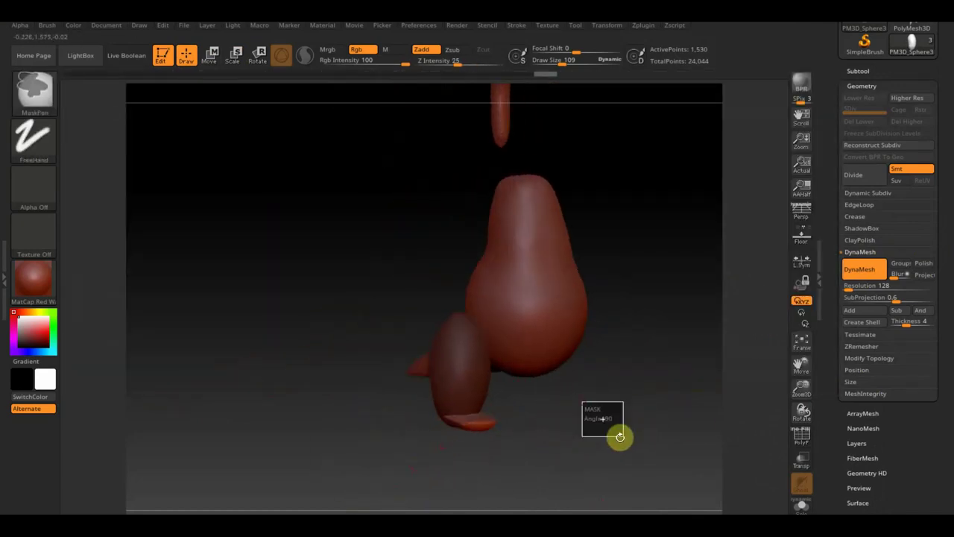
{"action": "key", "text": "w"}
{"action": "key", "text": "q"}
{"action": "left_click_drag", "start_coordinate": [425, 396], "coordinate": [484, 379]}
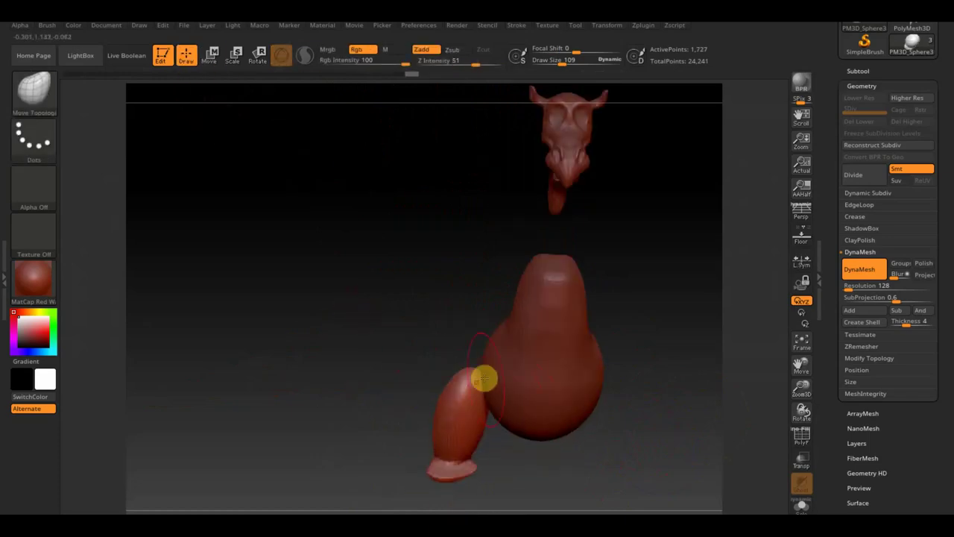
{"action": "mouse_move", "coordinate": [471, 428]}
{"action": "left_mouse_down"}
{"action": "mouse_move", "coordinate": [609, 482]}
{"action": "mouse_move", "coordinate": [646, 411]}
{"action": "mouse_move", "coordinate": [454, 441]}
{"action": "mouse_move", "coordinate": [635, 446]}
{"action": "mouse_move", "coordinate": [633, 403]}
{"action": "left_mouse_up"}
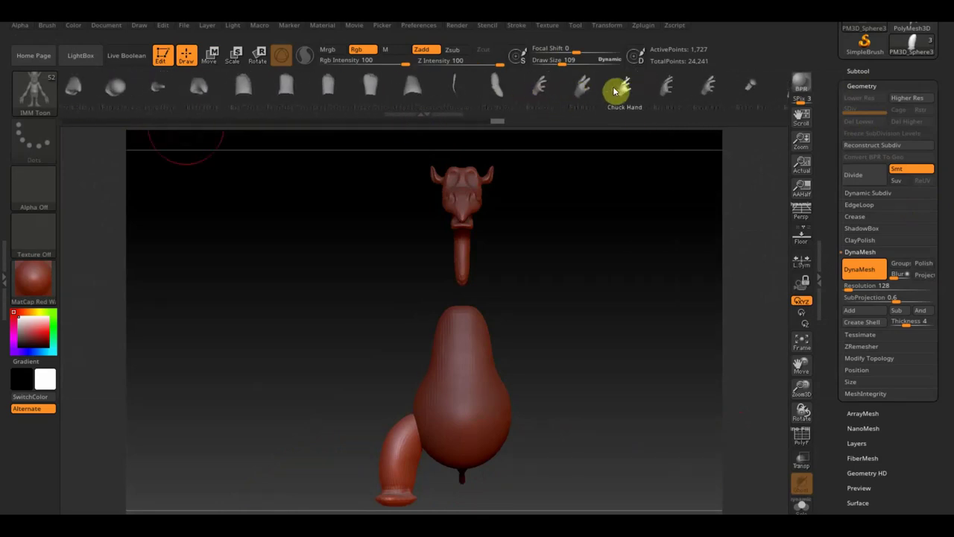
Append a sphere, insert a cartoon hand with the IMM Toon brush and split it off
{"action": "left_click", "coordinate": [858, 71]}
{"action": "left_click", "coordinate": [911, 259]}
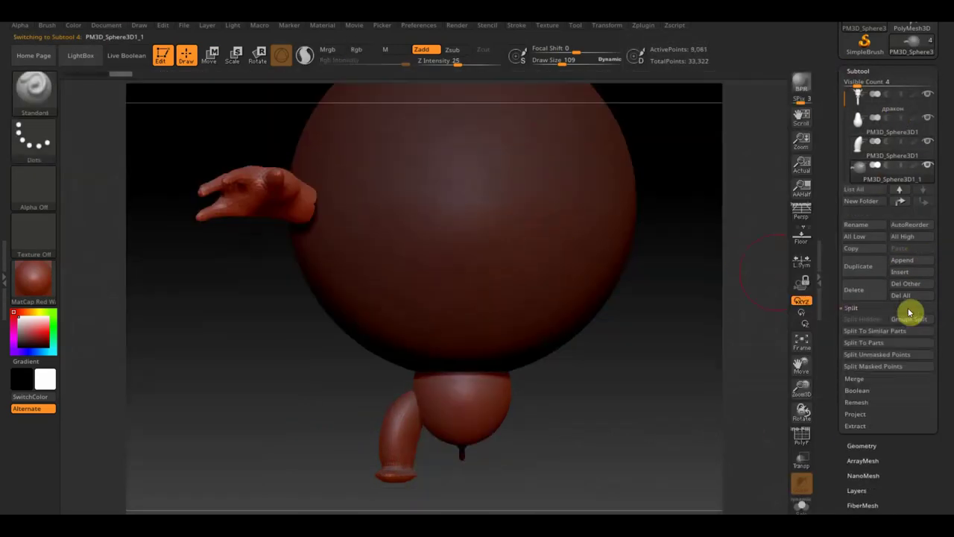
{"action": "left_click", "coordinate": [909, 318]}
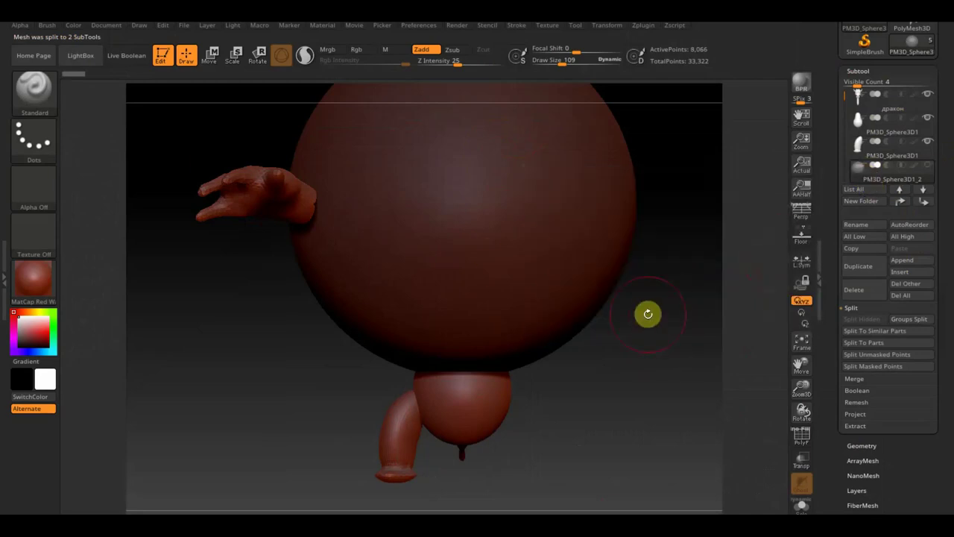
{"action": "key", "text": "b"}
{"action": "left_click", "coordinate": [192, 110]}
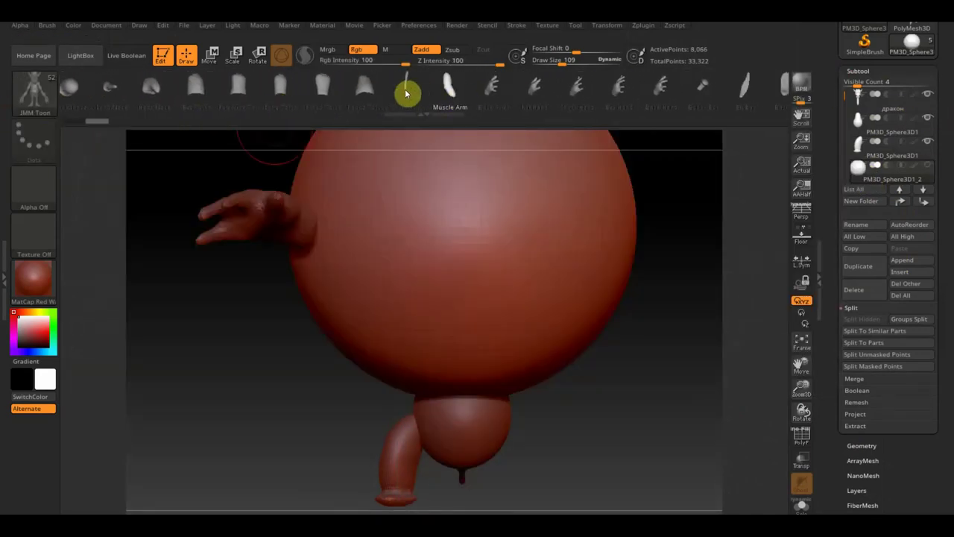
{"action": "key", "text": "b"}
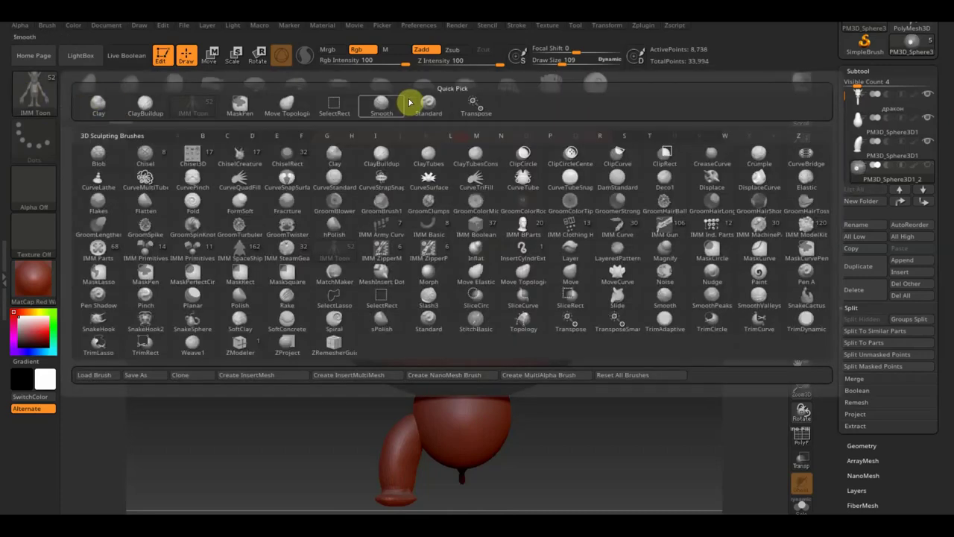
{"action": "key", "text": "s"}
{"action": "key", "text": "t"}
{"action": "left_click", "coordinate": [909, 318]}
Delete the leftover sphere subtool and select the hand to position it beside the body
{"action": "left_click", "coordinate": [748, 345]}
{"action": "left_click", "coordinate": [856, 293]}
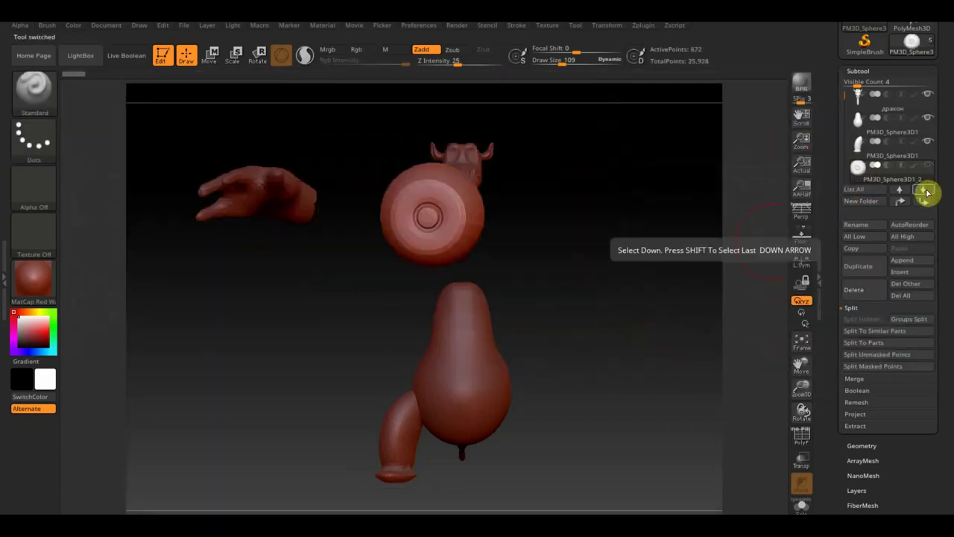
{"action": "key", "text": "w"}
{"action": "mouse_move", "coordinate": [669, 326]}
{"action": "left_mouse_down"}
{"action": "mouse_move", "coordinate": [511, 233]}
{"action": "mouse_move", "coordinate": [611, 192]}
{"action": "mouse_move", "coordinate": [847, 153]}
{"action": "left_mouse_up"}
{"action": "left_click", "coordinate": [848, 154]}
{"action": "mouse_move", "coordinate": [582, 209]}
{"action": "left_mouse_down"}
{"action": "mouse_move", "coordinate": [589, 326]}
{"action": "mouse_move", "coordinate": [816, 181]}
{"action": "left_mouse_up"}
{"action": "left_click", "coordinate": [857, 168]}
{"action": "mouse_move", "coordinate": [554, 121]}
{"action": "left_mouse_down"}
{"action": "mouse_move", "coordinate": [663, 475]}
{"action": "mouse_move", "coordinate": [468, 196]}
{"action": "mouse_move", "coordinate": [614, 239]}
{"action": "mouse_move", "coordinate": [539, 190]}
{"action": "mouse_move", "coordinate": [605, 343]}
{"action": "mouse_move", "coordinate": [486, 290]}
{"action": "mouse_move", "coordinate": [529, 243]}
{"action": "mouse_move", "coordinate": [456, 263]}
{"action": "mouse_move", "coordinate": [425, 298]}
{"action": "mouse_move", "coordinate": [586, 385]}
{"action": "mouse_move", "coordinate": [426, 256]}
{"action": "mouse_move", "coordinate": [434, 273]}
{"action": "left_mouse_up"}
{"action": "left_click", "coordinate": [485, 290], "text": "alt"}
Insert a Cylinder3D and move it down onto the body as the upper arm
{"action": "left_click", "coordinate": [900, 272]}
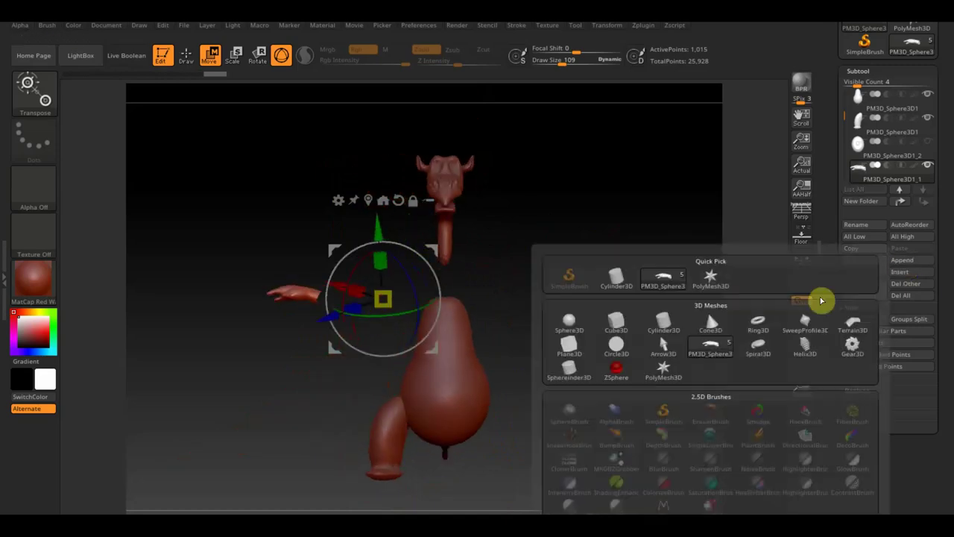
{"action": "left_click", "coordinate": [599, 283]}
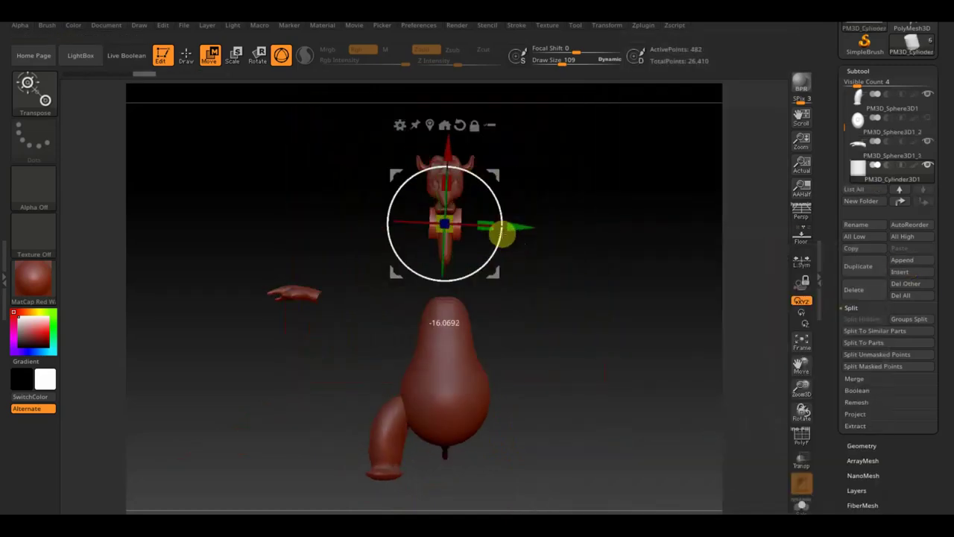
{"action": "mouse_move", "coordinate": [503, 233]}
{"action": "left_mouse_down"}
{"action": "mouse_move", "coordinate": [428, 325]}
{"action": "mouse_move", "coordinate": [352, 333]}
{"action": "left_mouse_up"}
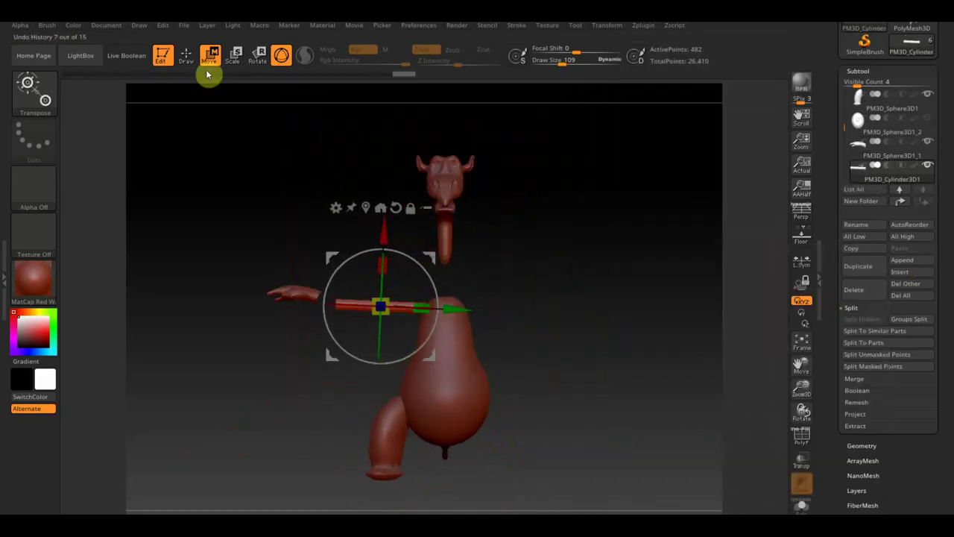
Select the hand piece and rotate it to line up with the cylinder arm
{"action": "left_click", "coordinate": [861, 272]}
{"action": "left_click", "coordinate": [209, 55]}
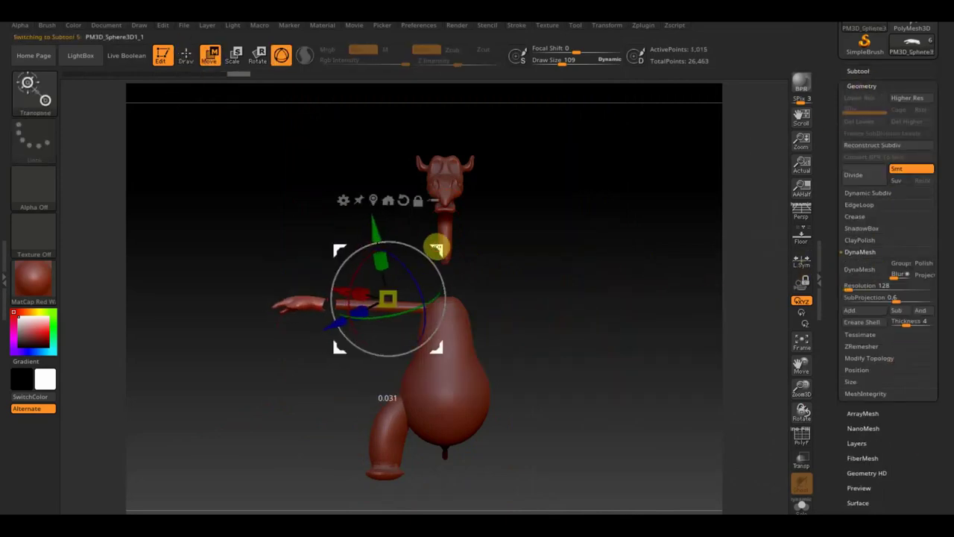
{"action": "mouse_move", "coordinate": [435, 245]}
{"action": "left_mouse_down"}
{"action": "mouse_move", "coordinate": [359, 231]}
{"action": "mouse_move", "coordinate": [696, 273]}
{"action": "mouse_move", "coordinate": [59, 98]}
{"action": "left_mouse_up"}
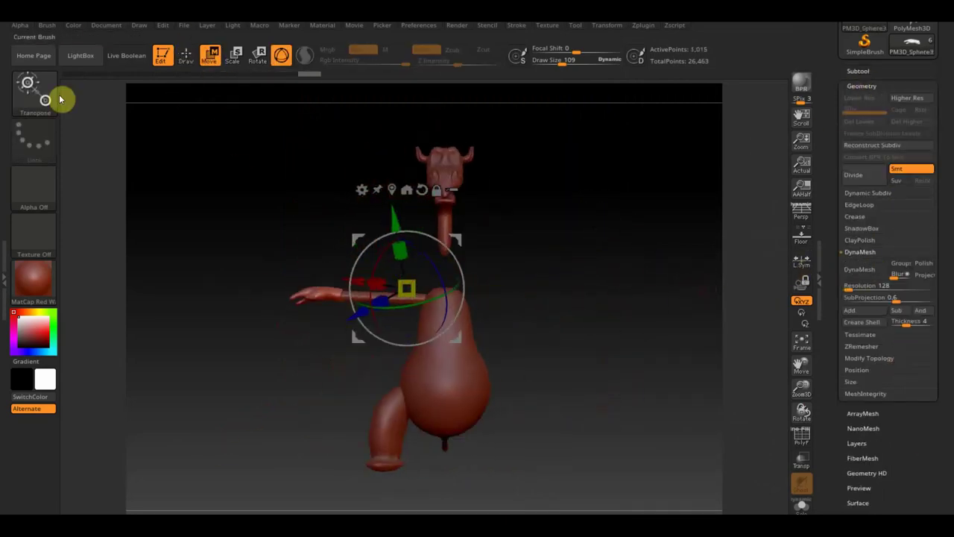
{"action": "key", "text": "q"}
{"action": "key", "text": "m"}
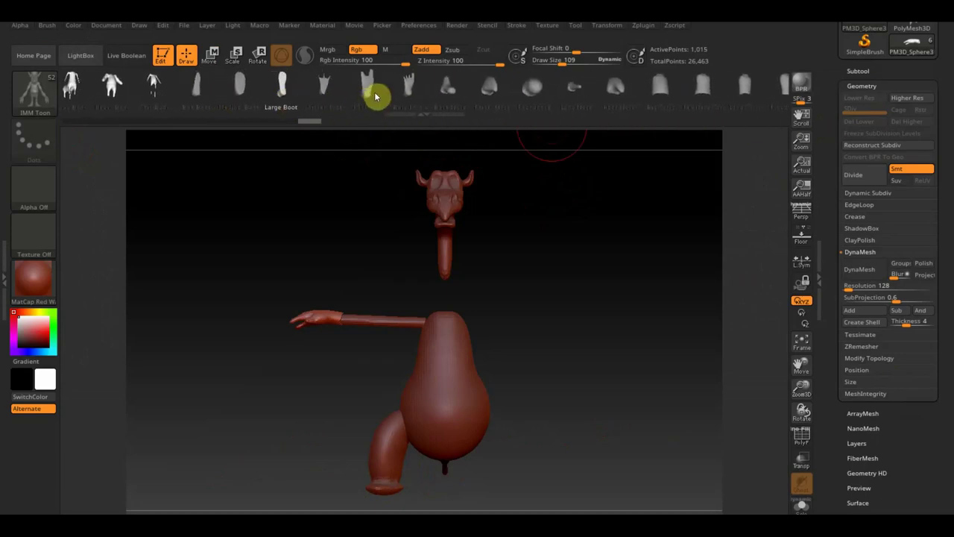
Insert the Raf Foot mesh, split it into pieces and delete the extra sphere
{"action": "left_click", "coordinate": [375, 96]}
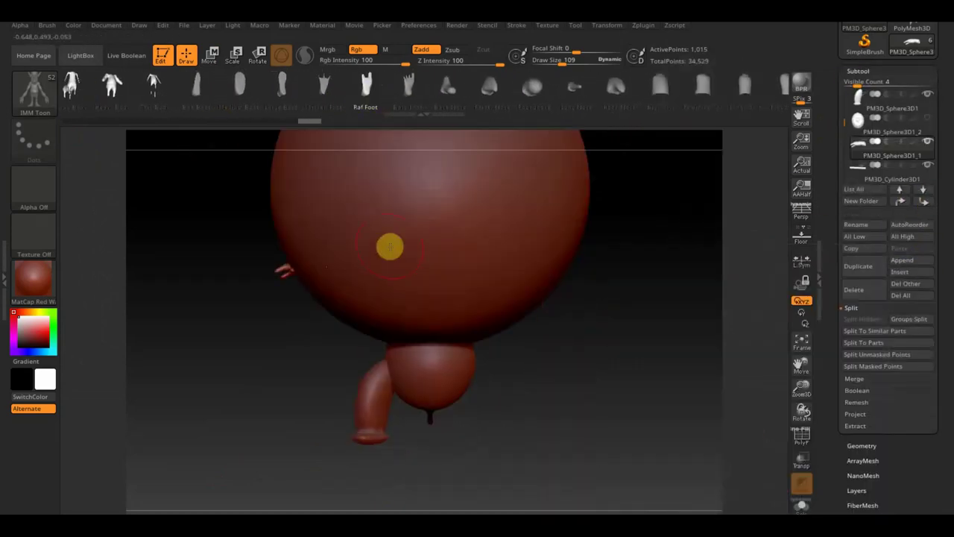
{"action": "left_click", "coordinate": [823, 321]}
{"action": "key", "text": "Return"}
{"action": "left_click", "coordinate": [924, 189]}
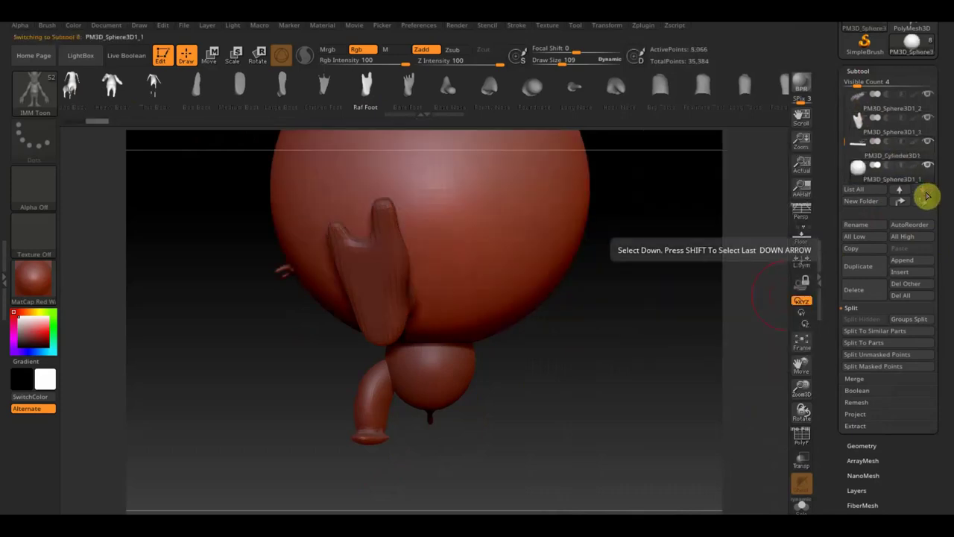
{"action": "left_click", "coordinate": [861, 291]}
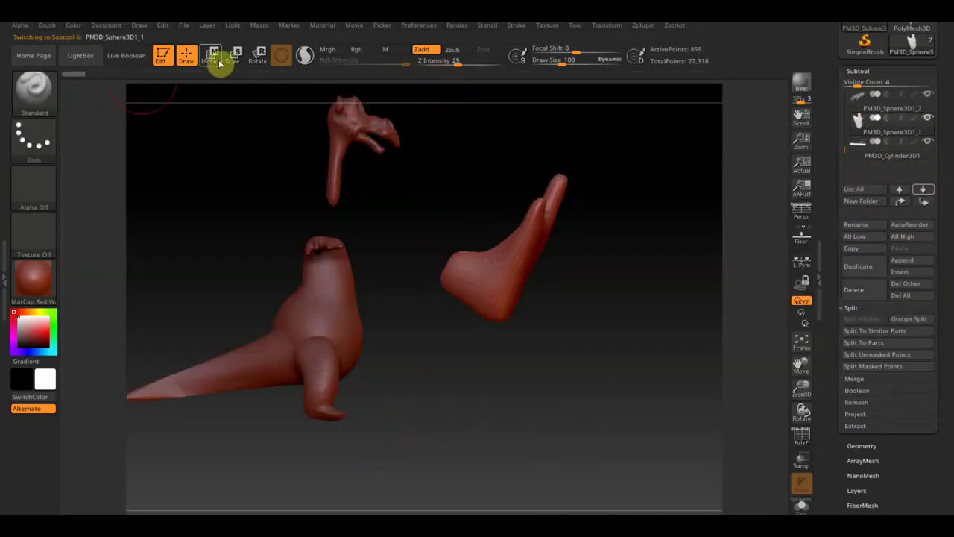
Move the new Raf Foot hand to the end of the arm
{"action": "left_click", "coordinate": [209, 55]}
{"action": "mouse_move", "coordinate": [447, 298]}
{"action": "left_mouse_down"}
{"action": "mouse_move", "coordinate": [253, 234]}
{"action": "mouse_move", "coordinate": [297, 311]}
{"action": "mouse_move", "coordinate": [507, 314]}
{"action": "left_mouse_up"}
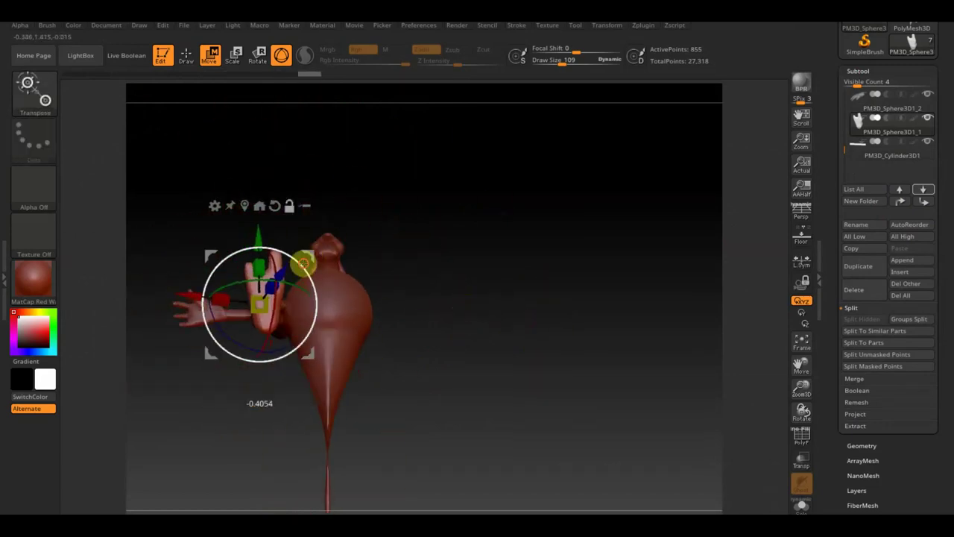
{"action": "left_click_drag", "start_coordinate": [256, 263], "coordinate": [271, 262]}
{"action": "key", "text": "q"}
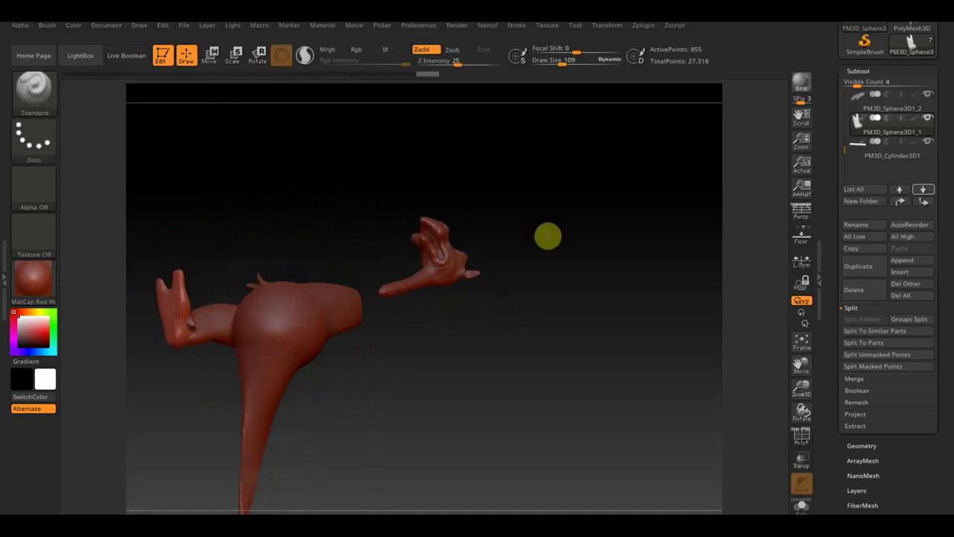
{"action": "left_click_drag", "start_coordinate": [548, 234], "coordinate": [494, 439]}
{"action": "key", "text": "b"}
{"action": "key", "text": "s"}
{"action": "key", "text": "m"}
{"action": "mouse_move", "coordinate": [241, 398]}
{"action": "left_mouse_down"}
{"action": "mouse_move", "coordinate": [292, 400]}
{"action": "mouse_move", "coordinate": [516, 334]}
{"action": "left_mouse_up"}
{"action": "key", "text": "w"}
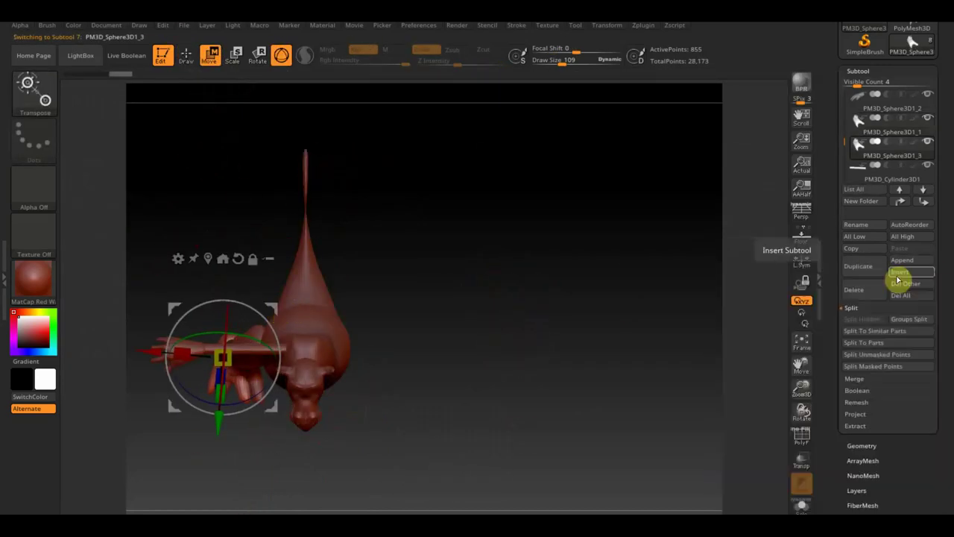
{"action": "mouse_move", "coordinate": [278, 303]}
{"action": "left_mouse_down"}
{"action": "mouse_move", "coordinate": [452, 341]}
{"action": "mouse_move", "coordinate": [482, 224]}
{"action": "mouse_move", "coordinate": [266, 305]}
{"action": "mouse_move", "coordinate": [499, 415]}
{"action": "mouse_move", "coordinate": [531, 290]}
{"action": "left_mouse_up"}
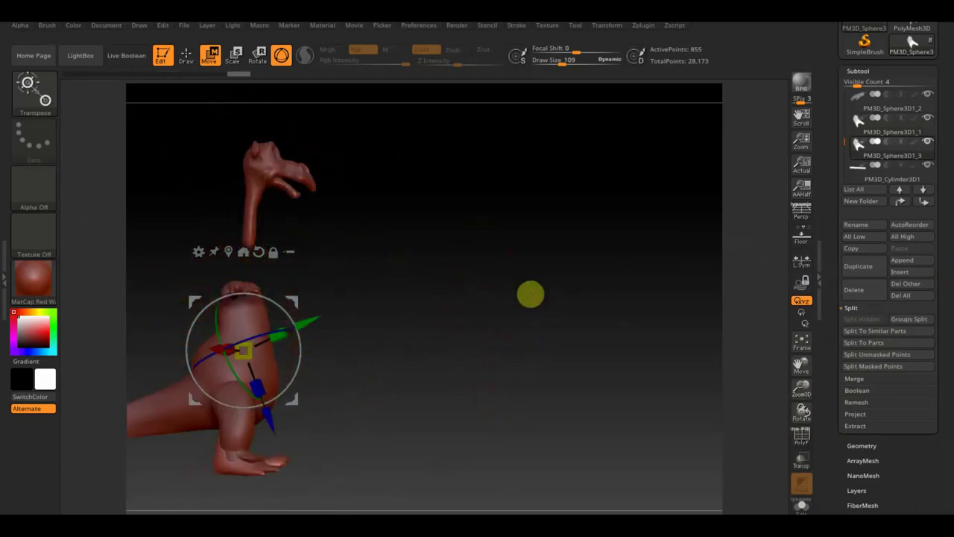
MergeDown the new hand into the arm piece and check the merged arm
{"action": "left_click", "coordinate": [855, 379]}
{"action": "left_click", "coordinate": [861, 333]}
{"action": "left_click_drag", "start_coordinate": [526, 375], "coordinate": [279, 306]}
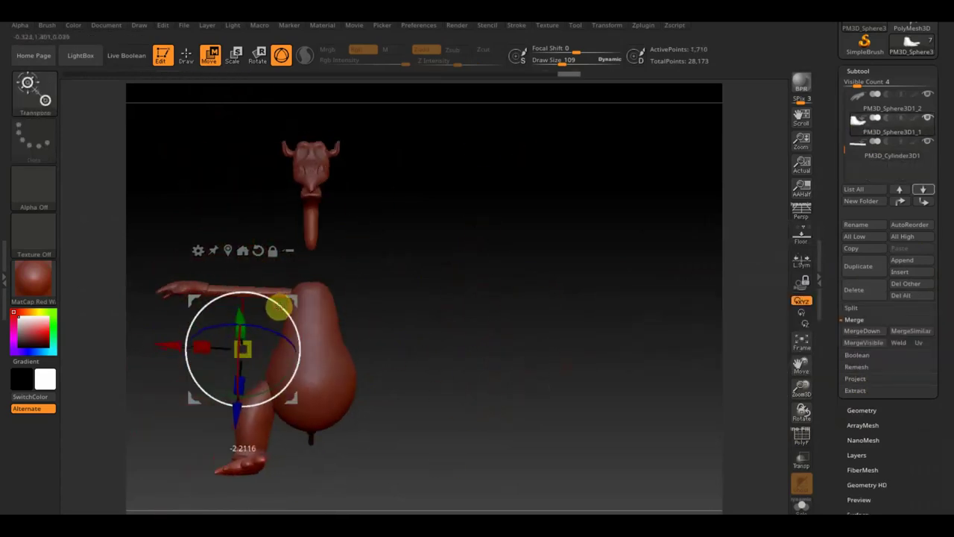
{"action": "key", "text": "q"}
{"action": "mouse_move", "coordinate": [465, 347]}
{"action": "left_mouse_down"}
{"action": "mouse_move", "coordinate": [233, 457]}
{"action": "mouse_move", "coordinate": [277, 435]}
{"action": "mouse_move", "coordinate": [257, 477]}
{"action": "mouse_move", "coordinate": [388, 439]}
{"action": "mouse_move", "coordinate": [288, 373]}
{"action": "mouse_move", "coordinate": [520, 385]}
{"action": "mouse_move", "coordinate": [634, 372]}
{"action": "left_mouse_up"}
Insert a Cylinder3D, shrink it to about a quarter size and place it under the head
{"action": "left_click", "coordinate": [900, 272]}
{"action": "left_click", "coordinate": [669, 322]}
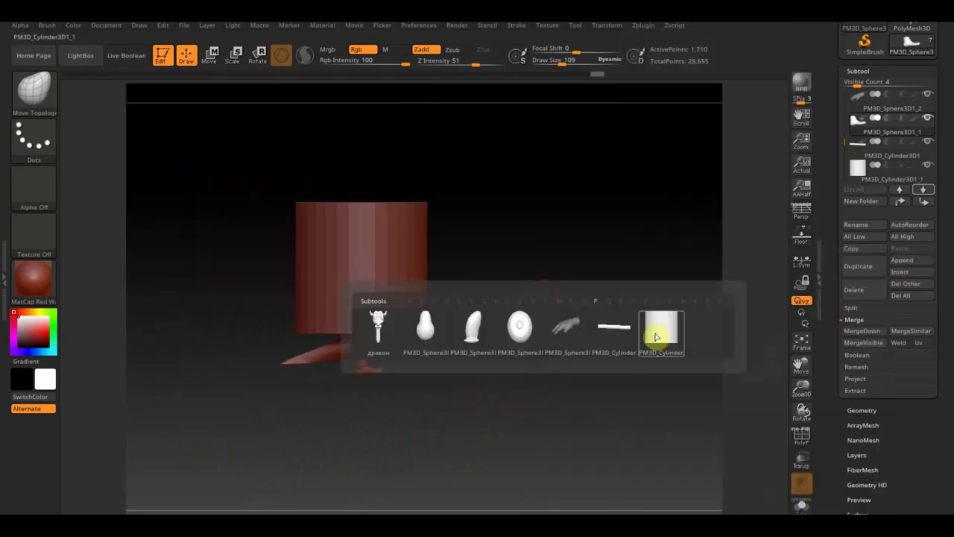
{"action": "left_click", "coordinate": [656, 337]}
{"action": "key", "text": "w"}
{"action": "left_click_drag", "start_coordinate": [361, 267], "coordinate": [331, 243]}
{"action": "right_click_drag", "start_coordinate": [407, 215], "coordinate": [471, 339], "text": "ctrl"}
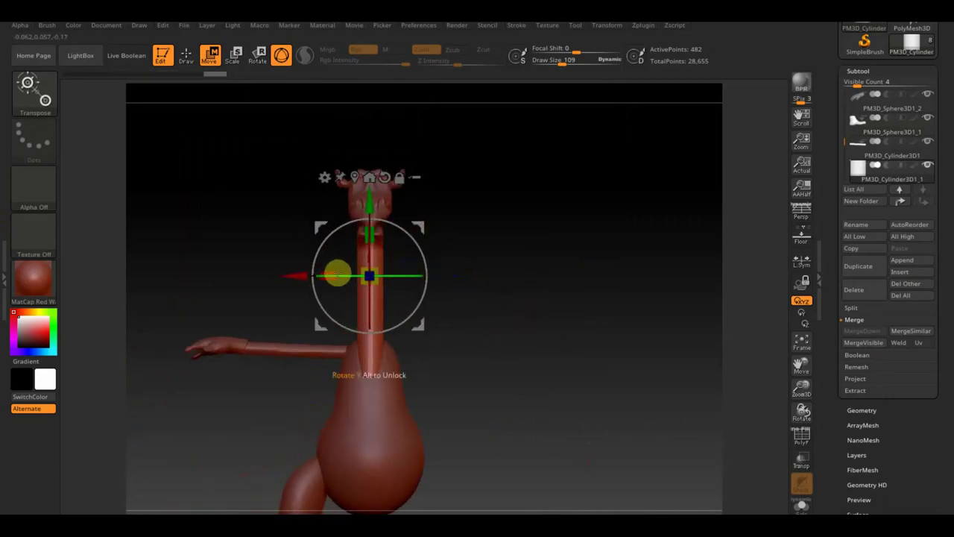
{"action": "right_click_drag", "start_coordinate": [337, 273], "coordinate": [529, 220]}
{"action": "key", "text": "q"}
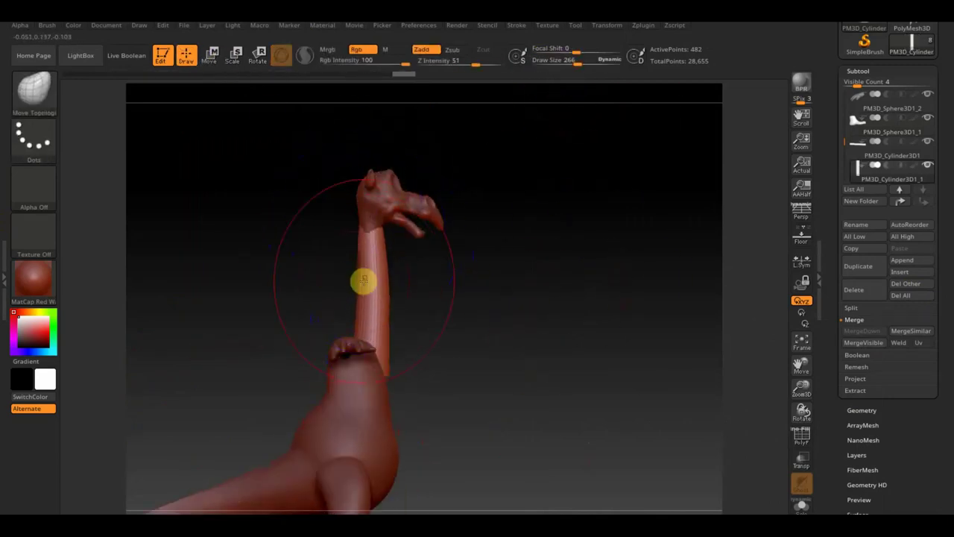
Select the neck cylinder, then the body piece, checking front and side views
{"action": "right_click_drag", "start_coordinate": [363, 322], "coordinate": [494, 313]}
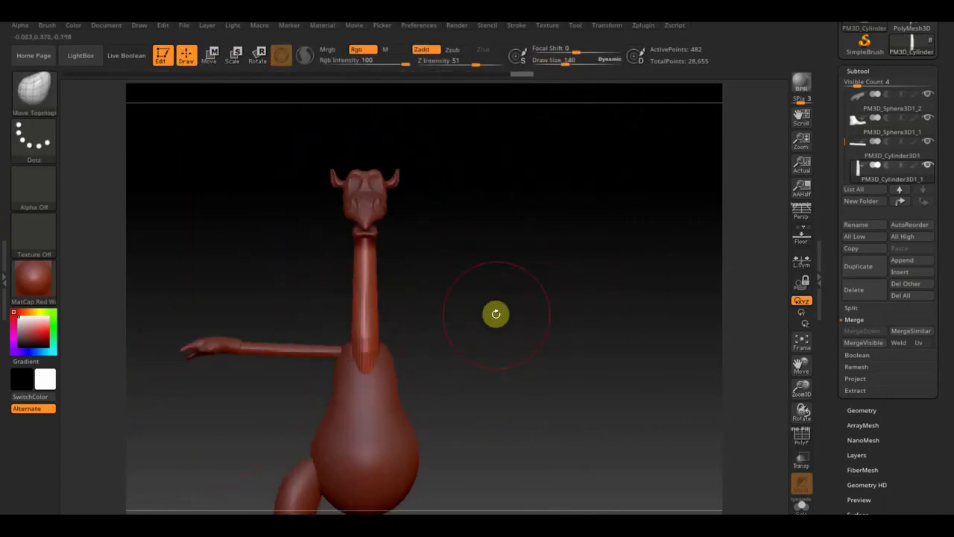
{"action": "key", "text": "n"}
{"action": "left_click", "coordinate": [405, 302]}
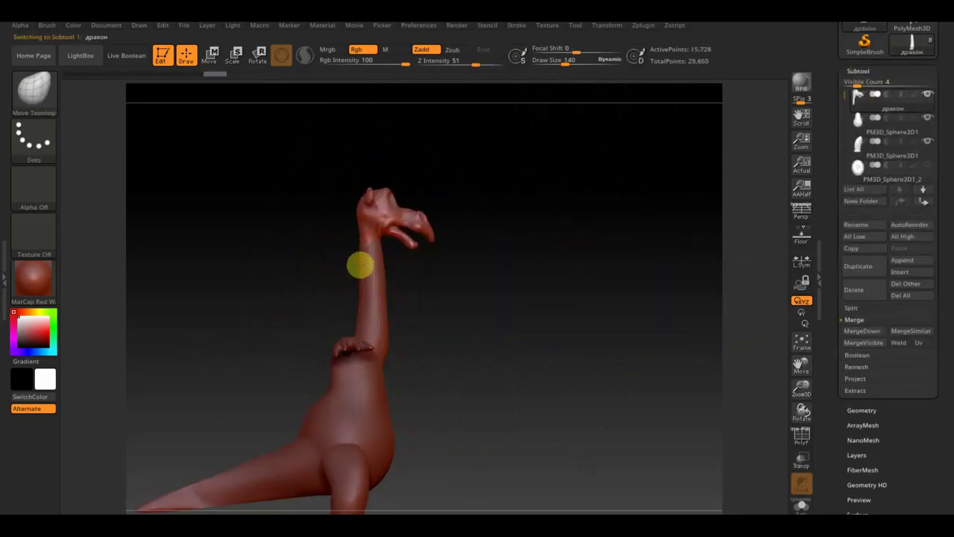
{"action": "right_click_drag", "start_coordinate": [376, 247], "coordinate": [486, 330], "text": "shift"}
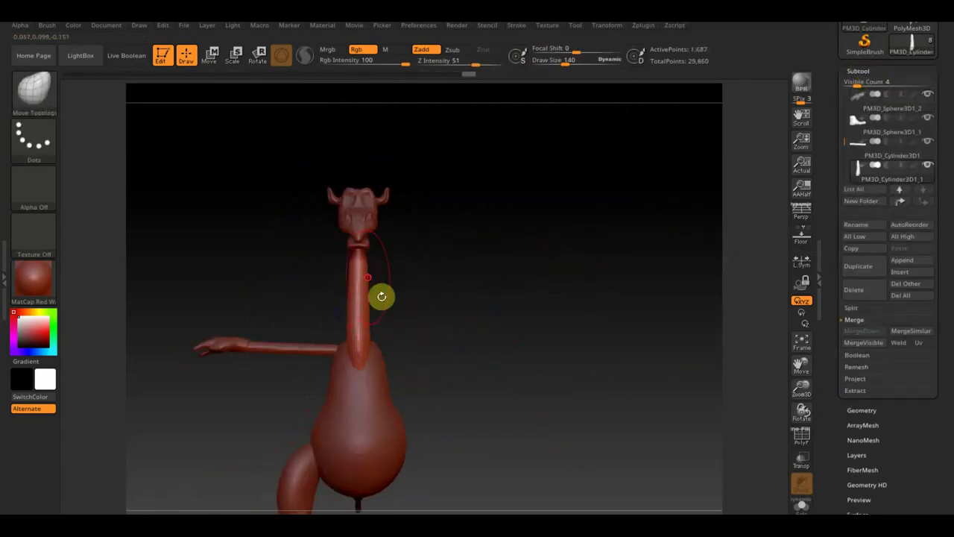
{"action": "mouse_move", "coordinate": [381, 296]}
{"action": "right_mouse_down"}
{"action": "mouse_move", "coordinate": [496, 335]}
{"action": "mouse_move", "coordinate": [478, 314]}
{"action": "right_mouse_up"}
{"action": "key", "text": "n"}
{"action": "left_click", "coordinate": [417, 360]}
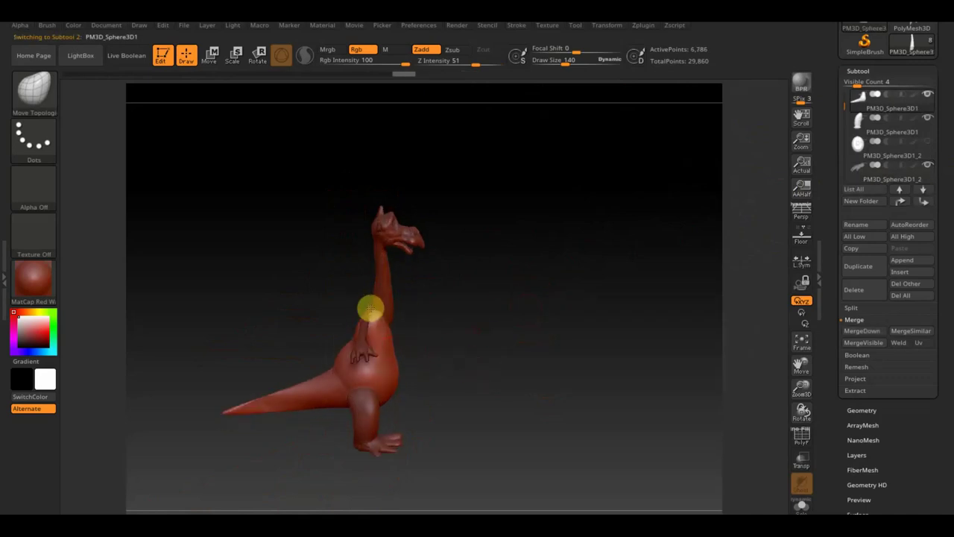
{"action": "mouse_move", "coordinate": [423, 385]}
{"action": "right_mouse_down"}
{"action": "mouse_move", "coordinate": [367, 398]}
{"action": "mouse_move", "coordinate": [551, 351]}
{"action": "right_mouse_up"}
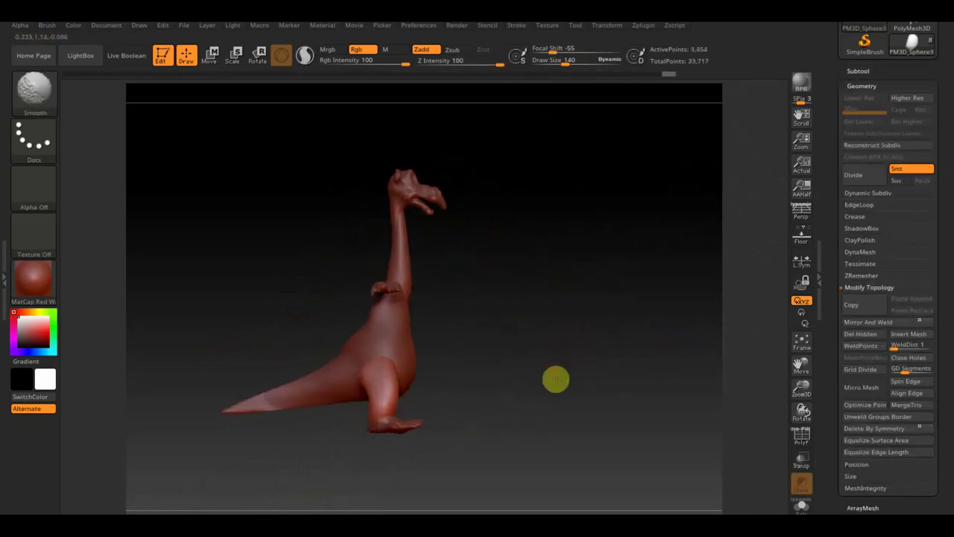
Make the body the active piece and hide the old tail to focus on it
{"action": "left_click", "coordinate": [329, 375], "text": "alt"}
{"action": "right_click_drag", "start_coordinate": [403, 305], "coordinate": [539, 362]}
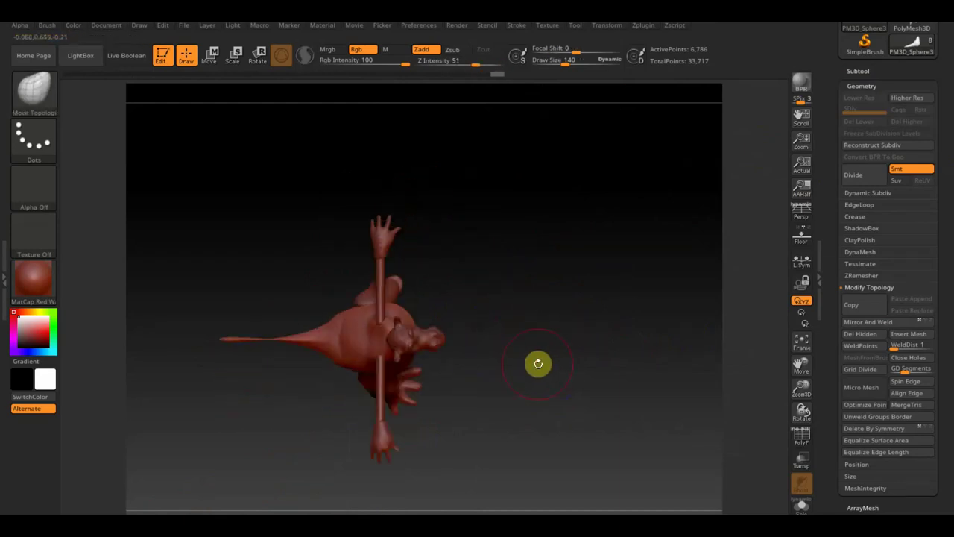
{"action": "key", "text": "w"}
{"action": "mouse_move", "coordinate": [507, 387]}
{"action": "left_mouse_down"}
{"action": "mouse_move", "coordinate": [467, 341]}
{"action": "mouse_move", "coordinate": [598, 268]}
{"action": "mouse_move", "coordinate": [582, 405]}
{"action": "mouse_move", "coordinate": [631, 385]}
{"action": "mouse_move", "coordinate": [708, 211]}
{"action": "left_mouse_up"}
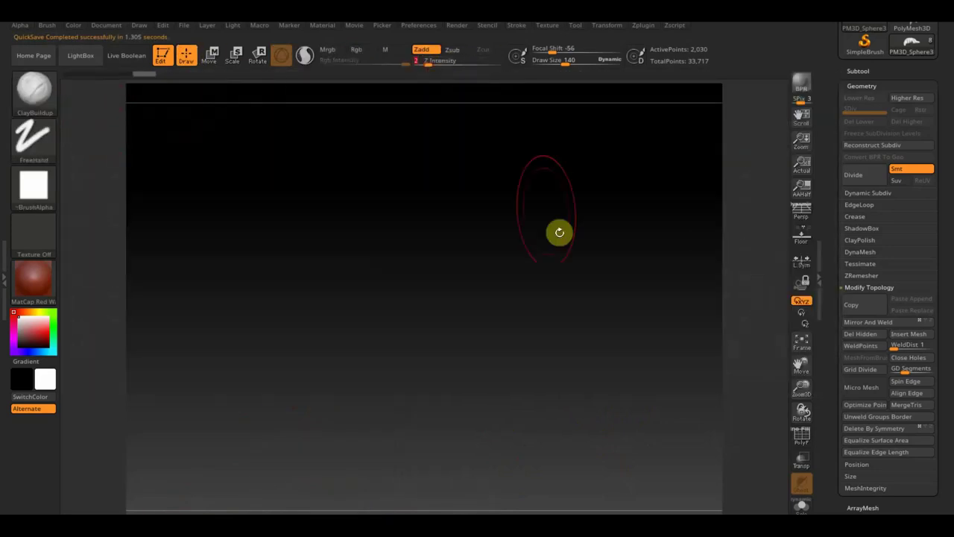
{"action": "left_click", "coordinate": [294, 316]}
{"action": "mouse_move", "coordinate": [283, 310]}
{"action": "left_mouse_down"}
{"action": "mouse_move", "coordinate": [358, 367]}
{"action": "mouse_move", "coordinate": [75, 109]}
{"action": "left_mouse_up"}
{"action": "left_click_drag", "start_coordinate": [104, 162], "coordinate": [396, 381], "text": "ctrl+alt+shift"}
Insert a Cylinder3D, shrink it and stretch it into a long horizontal tail tube
{"action": "left_click", "coordinate": [865, 73]}
{"action": "left_click", "coordinate": [903, 259]}
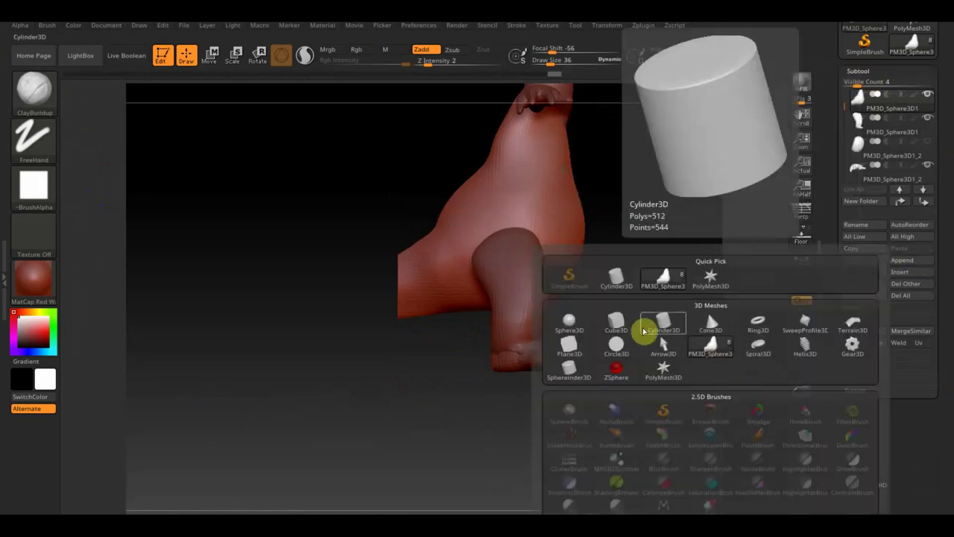
{"action": "left_click", "coordinate": [644, 331]}
{"action": "key", "text": "w"}
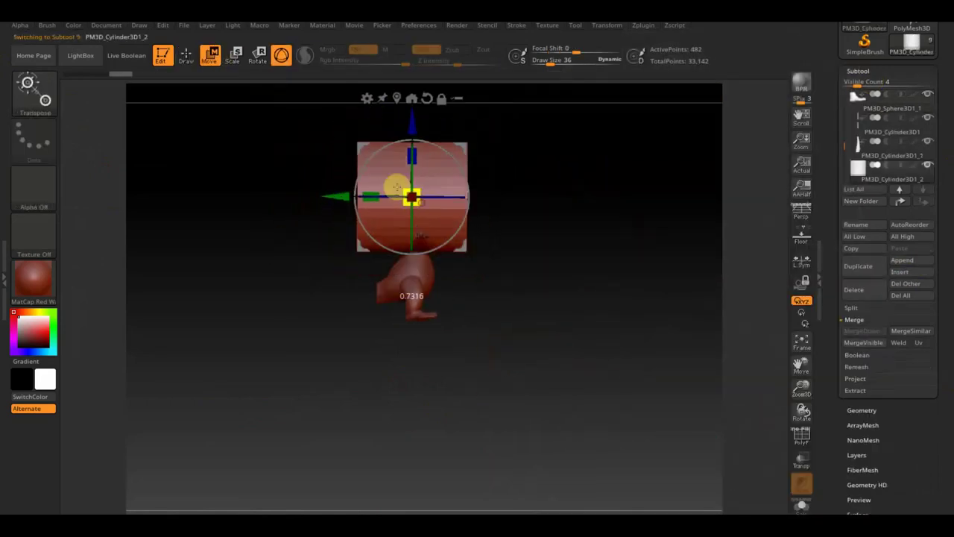
{"action": "left_click_drag", "start_coordinate": [411, 196], "coordinate": [454, 249]}
{"action": "left_click_drag", "start_coordinate": [389, 284], "coordinate": [352, 266]}
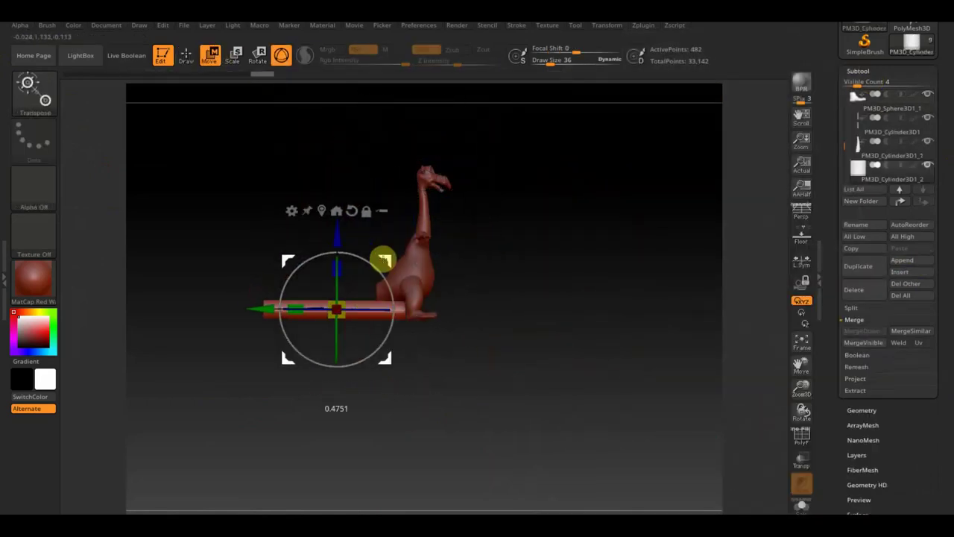
{"action": "key", "text": "q"}
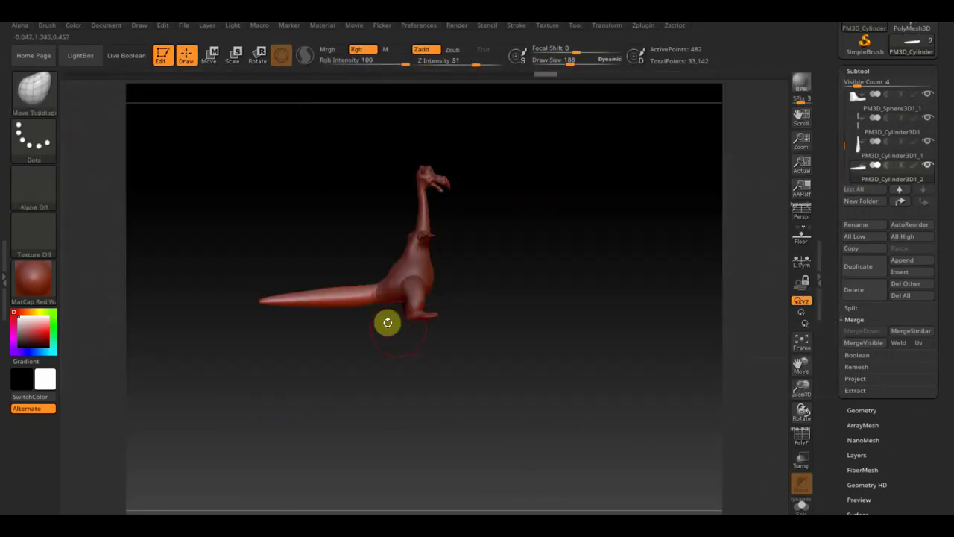
Drop the new tail a little behind the body and DynaMesh it from Tool > Geometry
{"action": "key", "text": "w"}
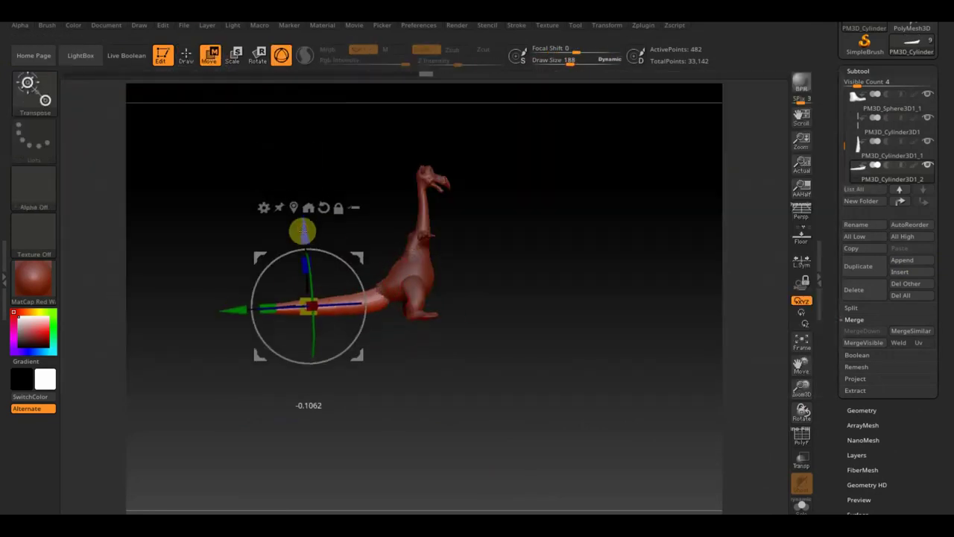
{"action": "key", "text": "q"}
{"action": "mouse_move", "coordinate": [303, 228]}
{"action": "left_mouse_down"}
{"action": "mouse_move", "coordinate": [370, 293]}
{"action": "mouse_move", "coordinate": [452, 284]}
{"action": "mouse_move", "coordinate": [641, 332]}
{"action": "left_mouse_up"}
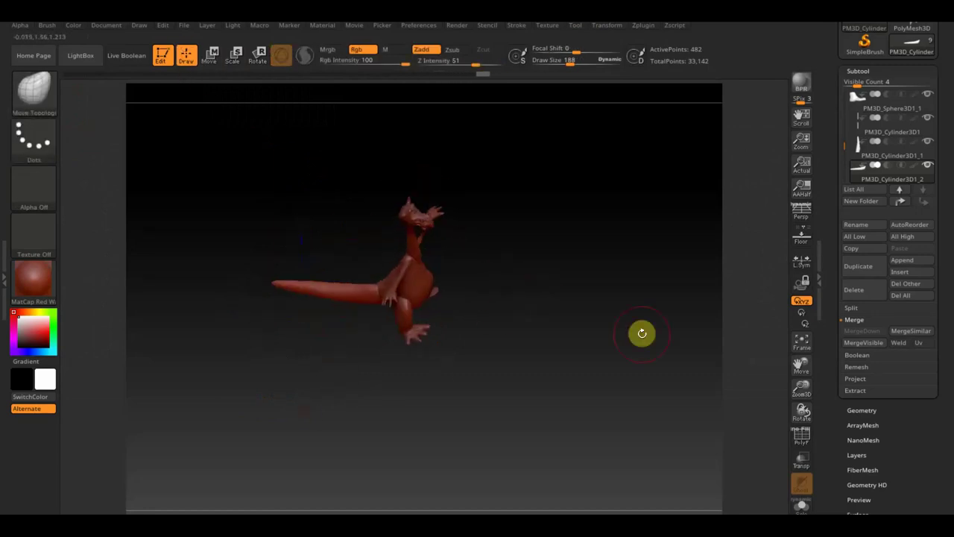
{"action": "left_click", "coordinate": [862, 410]}
{"action": "left_click", "coordinate": [859, 270]}
{"action": "left_click_drag", "start_coordinate": [333, 295], "coordinate": [370, 279]}
In the Subtool list, select the leg sphere subtool for merging with the body
{"action": "left_click", "coordinate": [869, 357]}
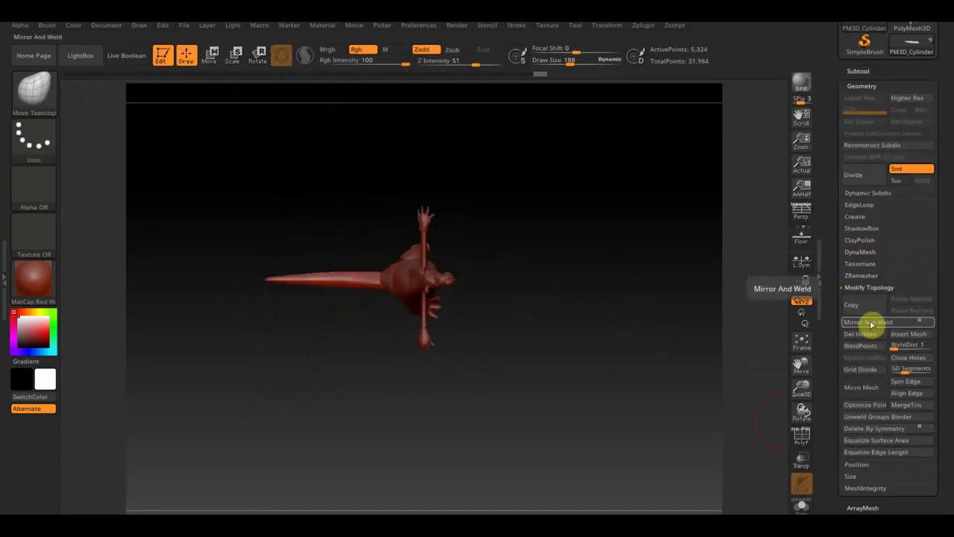
{"action": "mouse_move", "coordinate": [671, 418]}
{"action": "left_mouse_down"}
{"action": "mouse_move", "coordinate": [693, 440]}
{"action": "mouse_move", "coordinate": [428, 405]}
{"action": "left_mouse_up"}
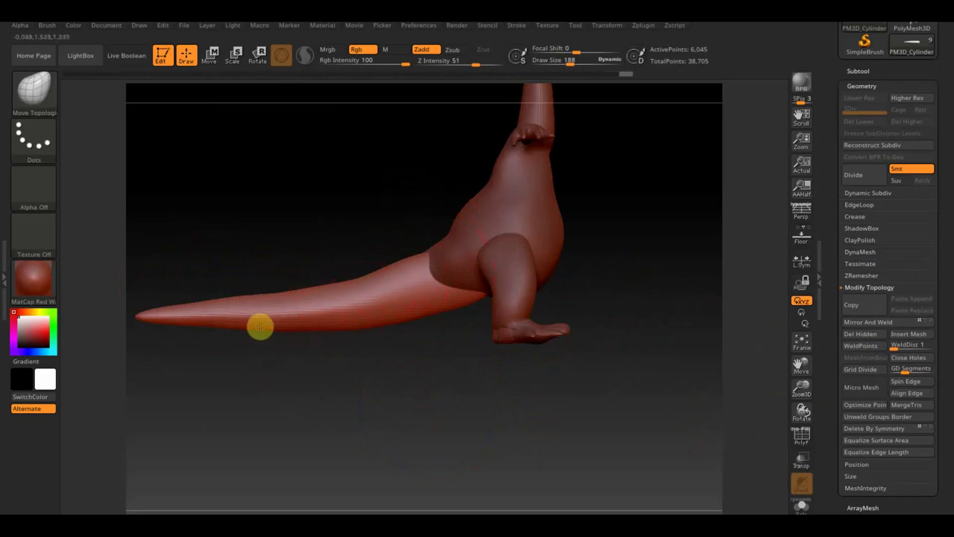
{"action": "left_click", "coordinate": [859, 70]}
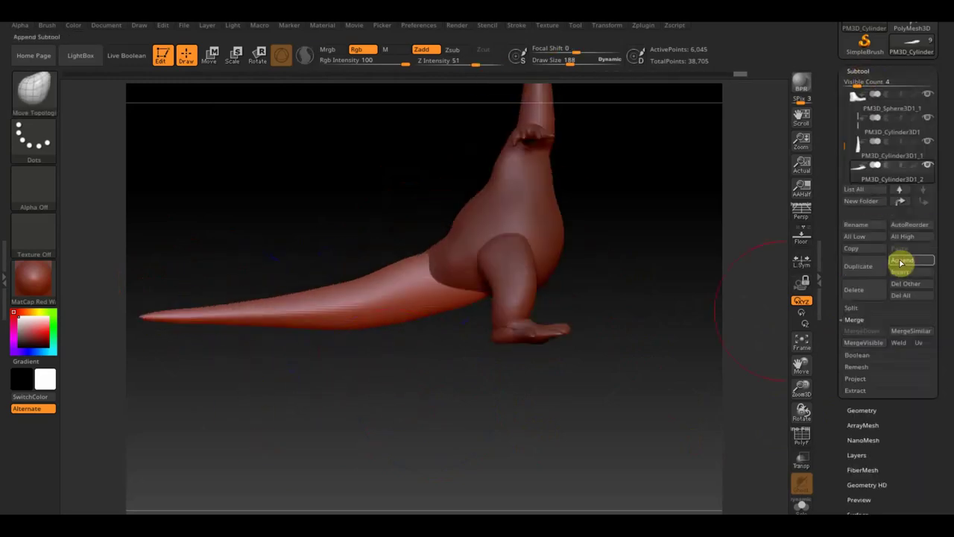
{"action": "left_click", "coordinate": [900, 260]}
{"action": "mouse_move", "coordinate": [515, 367]}
{"action": "left_mouse_down"}
{"action": "mouse_move", "coordinate": [611, 394]}
{"action": "mouse_move", "coordinate": [596, 379]}
{"action": "left_mouse_up"}
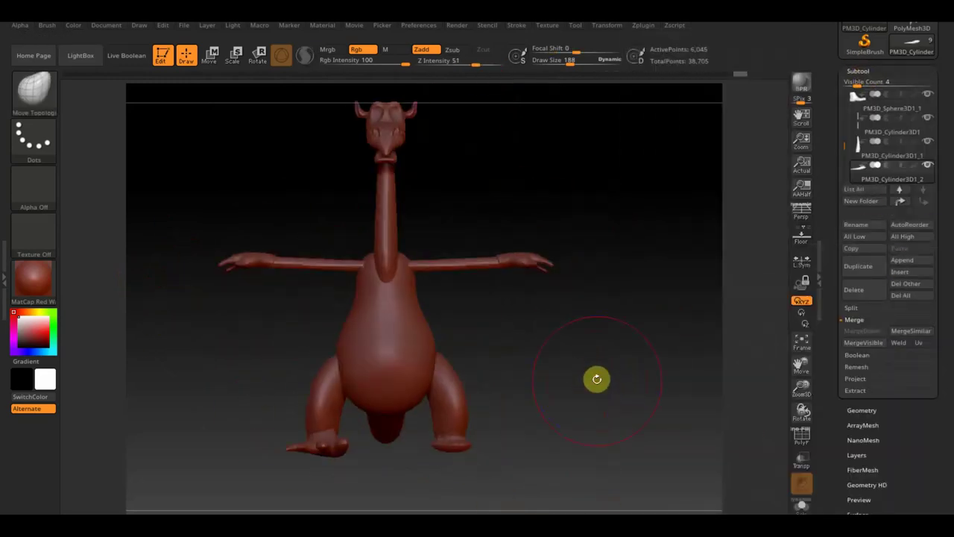
{"action": "left_click", "coordinate": [690, 414]}
{"action": "left_click", "coordinate": [862, 410]}
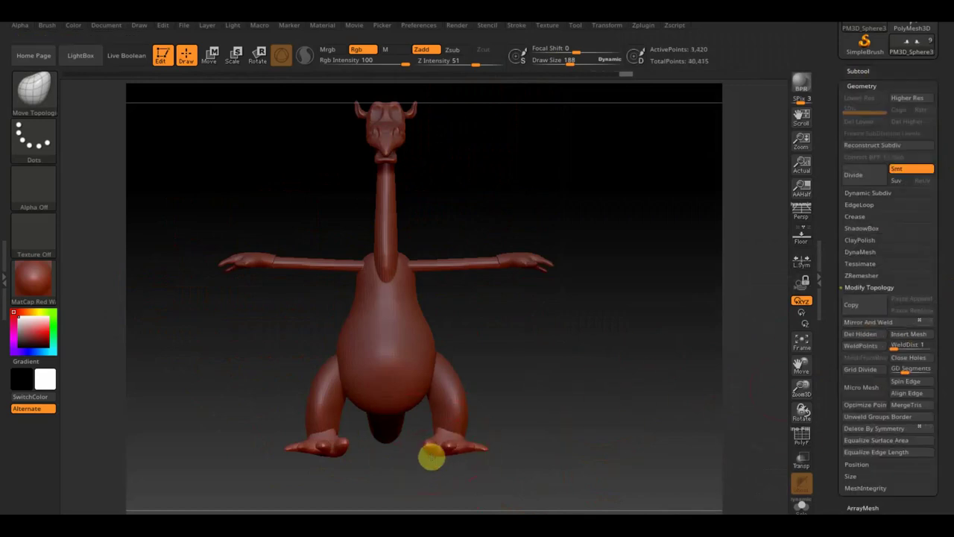
Select the left leg subtool, then check the merged 'дракон тело' body from several angles
{"action": "mouse_move", "coordinate": [335, 467]}
{"action": "left_mouse_down"}
{"action": "mouse_move", "coordinate": [556, 405]}
{"action": "mouse_move", "coordinate": [353, 477]}
{"action": "mouse_move", "coordinate": [333, 463]}
{"action": "left_mouse_up"}
{"action": "mouse_move", "coordinate": [578, 464]}
{"action": "left_mouse_down"}
{"action": "mouse_move", "coordinate": [341, 471]}
{"action": "mouse_move", "coordinate": [355, 499]}
{"action": "mouse_move", "coordinate": [355, 487]}
{"action": "mouse_move", "coordinate": [571, 287]}
{"action": "mouse_move", "coordinate": [567, 441]}
{"action": "mouse_move", "coordinate": [611, 413]}
{"action": "mouse_move", "coordinate": [485, 274]}
{"action": "left_mouse_up"}
{"action": "left_click", "coordinate": [380, 278], "text": "alt"}
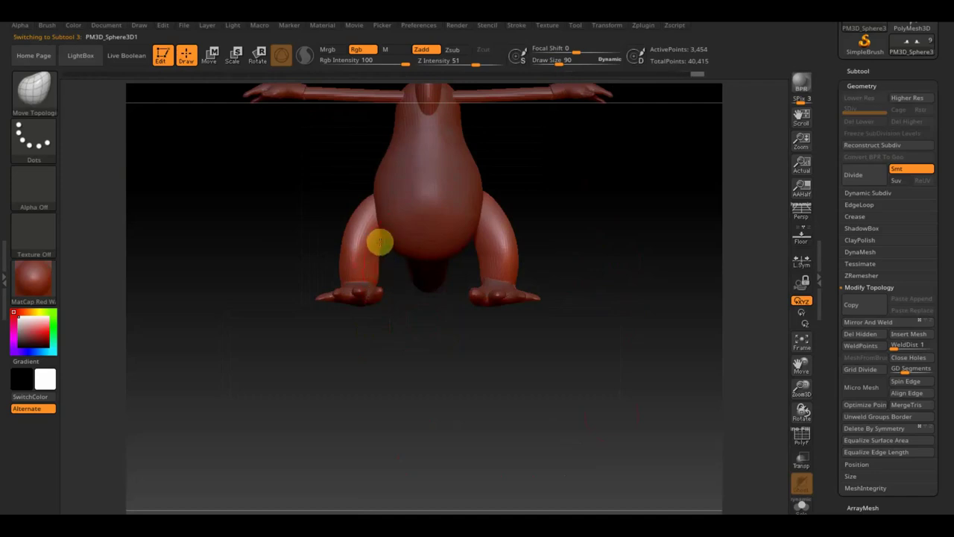
{"action": "mouse_move", "coordinate": [355, 216]}
{"action": "left_mouse_down"}
{"action": "mouse_move", "coordinate": [318, 269]}
{"action": "mouse_move", "coordinate": [353, 274]}
{"action": "left_mouse_up"}
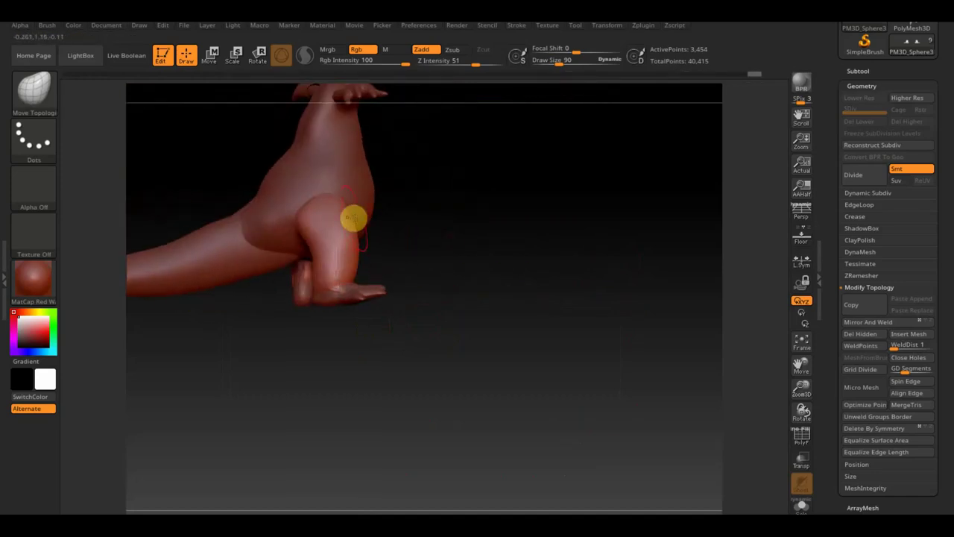
{"action": "mouse_move", "coordinate": [282, 180]}
{"action": "left_mouse_down"}
{"action": "mouse_move", "coordinate": [354, 189]}
{"action": "mouse_move", "coordinate": [320, 231]}
{"action": "mouse_move", "coordinate": [330, 244]}
{"action": "mouse_move", "coordinate": [398, 249]}
{"action": "left_mouse_up"}
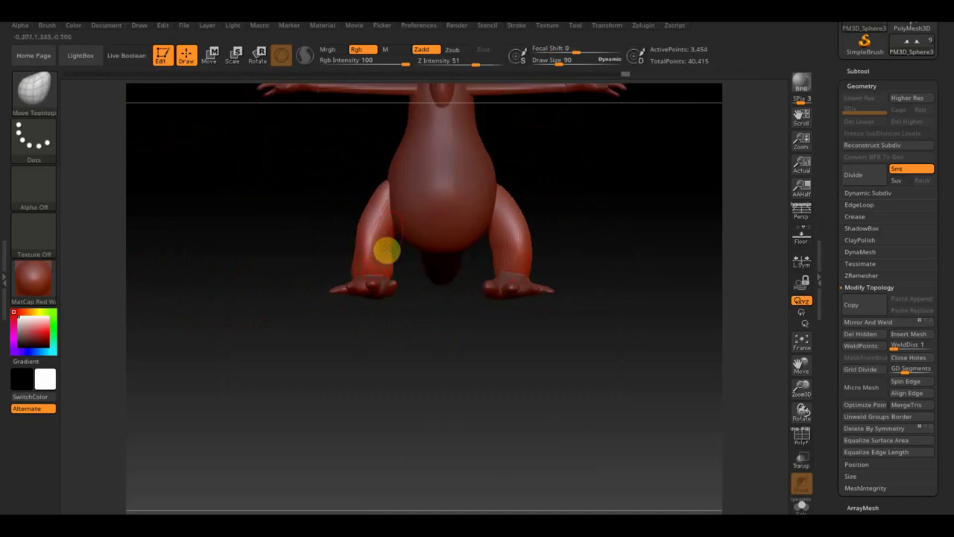
{"action": "mouse_move", "coordinate": [651, 338]}
{"action": "left_mouse_down", "text": "alt"}
{"action": "mouse_move", "coordinate": [594, 407]}
{"action": "mouse_move", "coordinate": [603, 398]}
{"action": "left_mouse_up", "text": "alt"}
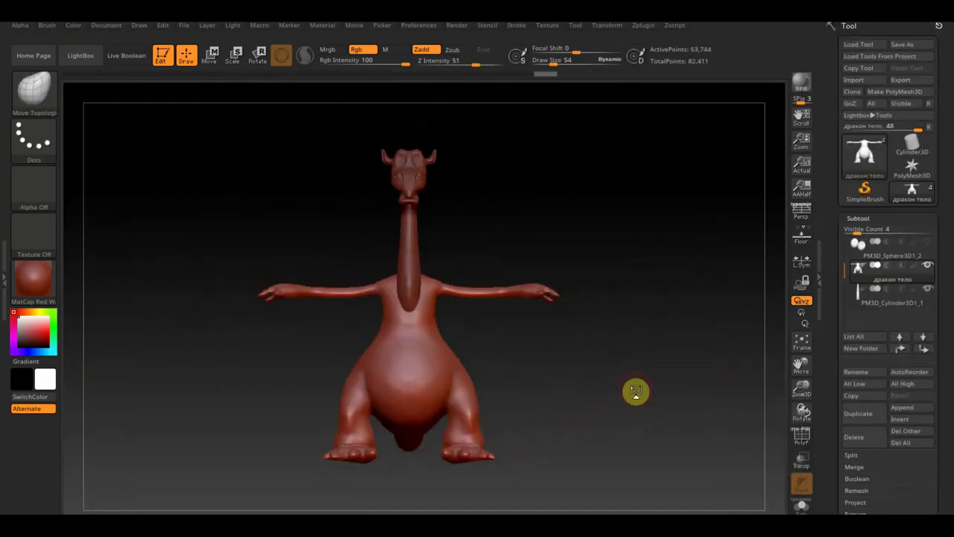
Duplicate the head-and-neck subtool, creating the copy дракон1
{"action": "mouse_move", "coordinate": [636, 391]}
{"action": "left_mouse_down"}
{"action": "mouse_move", "coordinate": [589, 351]}
{"action": "mouse_move", "coordinate": [598, 342]}
{"action": "left_mouse_up"}
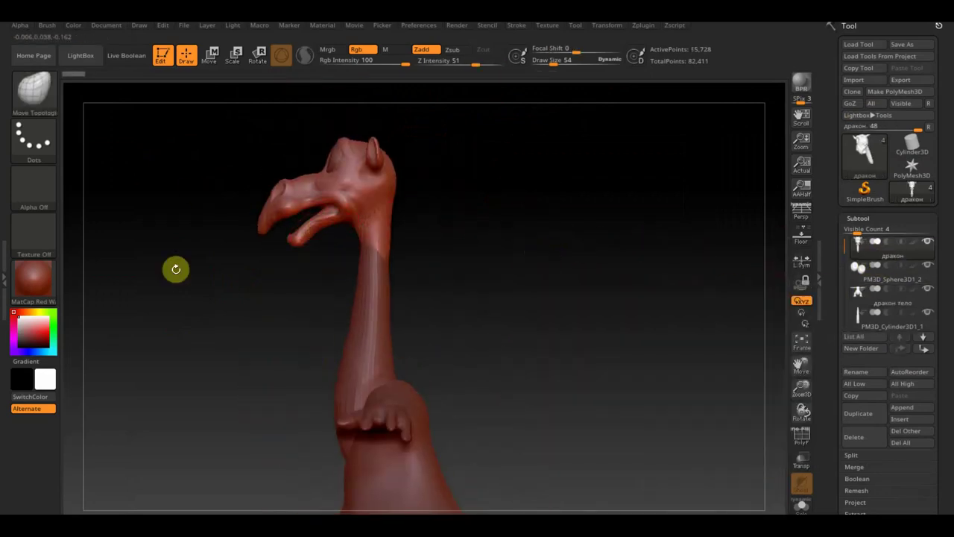
{"action": "left_click", "coordinate": [848, 431]}
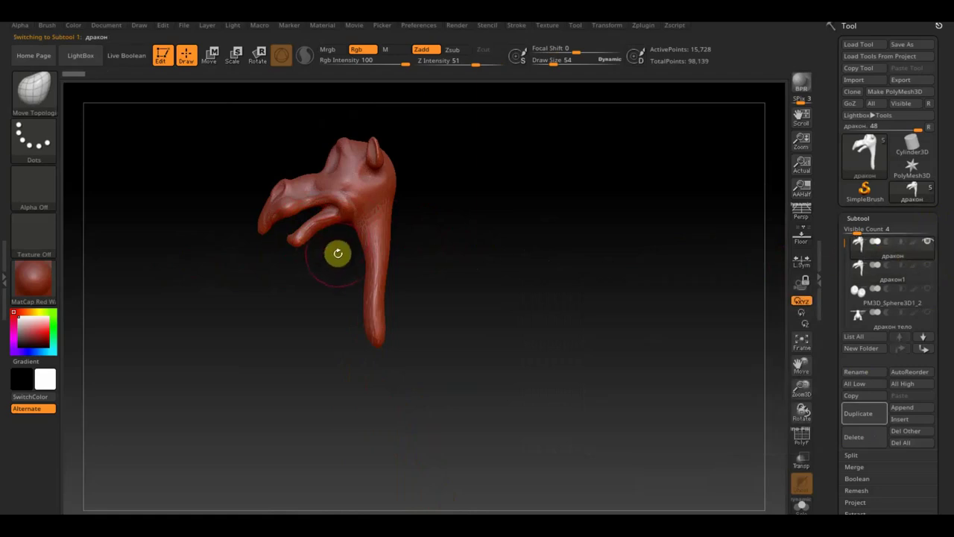
{"action": "left_click_drag", "start_coordinate": [343, 205], "coordinate": [401, 185]}
{"action": "mouse_move", "coordinate": [401, 186]}
{"action": "left_mouse_down"}
{"action": "mouse_move", "coordinate": [398, 231]}
{"action": "mouse_move", "coordinate": [524, 135]}
{"action": "mouse_move", "coordinate": [326, 219]}
{"action": "mouse_move", "coordinate": [577, 245]}
{"action": "mouse_move", "coordinate": [588, 267]}
{"action": "left_mouse_up"}
{"action": "left_click_drag", "start_coordinate": [897, 465], "coordinate": [885, 215]}
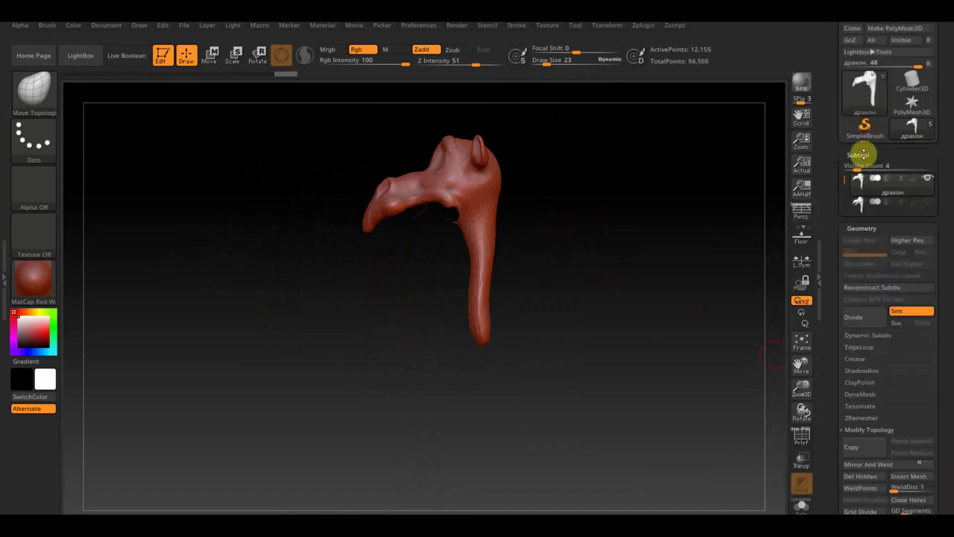
{"action": "left_click", "coordinate": [383, 237], "text": "alt"}
{"action": "mouse_move", "coordinate": [383, 236]}
{"action": "left_mouse_down"}
{"action": "mouse_move", "coordinate": [452, 230]}
{"action": "mouse_move", "coordinate": [596, 145]}
{"action": "mouse_move", "coordinate": [545, 298]}
{"action": "mouse_move", "coordinate": [601, 258]}
{"action": "left_mouse_up"}
Remesh the original дракон head with DynaMesh at resolution 432
{"action": "left_click", "coordinate": [861, 470]}
{"action": "left_click", "coordinate": [858, 154]}
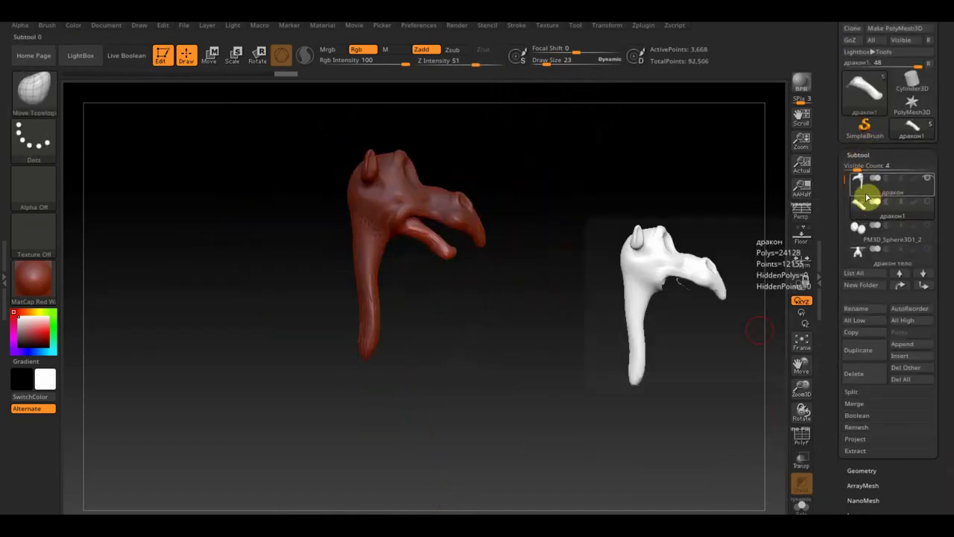
{"action": "left_click", "coordinate": [869, 201]}
{"action": "left_click", "coordinate": [862, 470]}
{"action": "left_click", "coordinate": [859, 352]}
{"action": "mouse_move", "coordinate": [597, 294]}
{"action": "left_mouse_down"}
{"action": "mouse_move", "coordinate": [430, 243]}
{"action": "mouse_move", "coordinate": [513, 140]}
{"action": "mouse_move", "coordinate": [439, 254]}
{"action": "mouse_move", "coordinate": [671, 258]}
{"action": "left_mouse_up"}
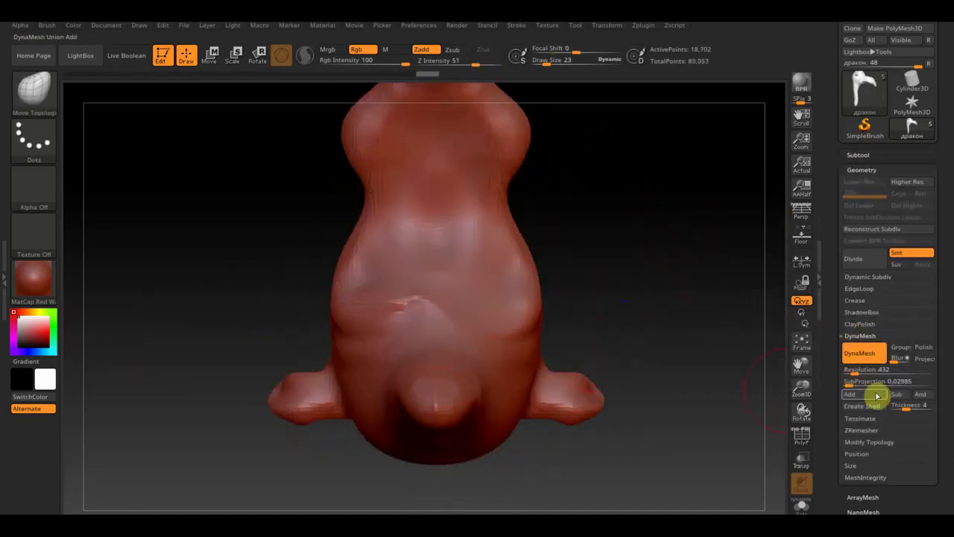
Select дракон1, pick the Standard brush and view the head from the front
{"action": "left_click", "coordinate": [869, 441]}
{"action": "key", "text": "b"}
{"action": "key", "text": "s"}
{"action": "key", "text": "t"}
{"action": "mouse_move", "coordinate": [411, 177]}
{"action": "left_mouse_down"}
{"action": "mouse_move", "coordinate": [575, 251]}
{"action": "mouse_move", "coordinate": [415, 266]}
{"action": "left_mouse_up"}
{"action": "mouse_move", "coordinate": [510, 341]}
{"action": "left_mouse_down"}
{"action": "mouse_move", "coordinate": [658, 365]}
{"action": "mouse_move", "coordinate": [679, 301]}
{"action": "left_mouse_up"}
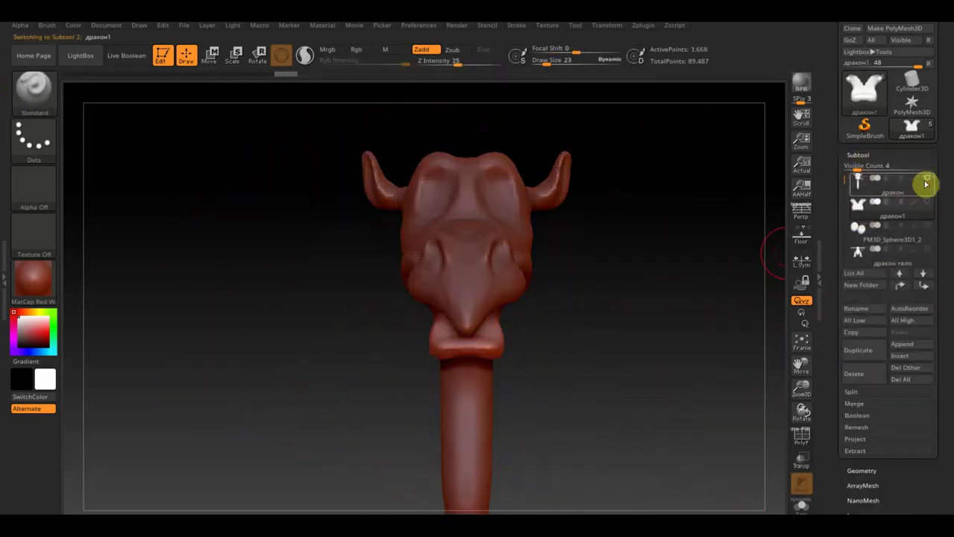
{"action": "mouse_move", "coordinate": [431, 304]}
{"action": "left_mouse_down"}
{"action": "mouse_move", "coordinate": [624, 369]}
{"action": "mouse_move", "coordinate": [353, 258]}
{"action": "mouse_move", "coordinate": [488, 317]}
{"action": "left_mouse_up"}
{"action": "mouse_move", "coordinate": [291, 351]}
{"action": "left_mouse_down"}
{"action": "mouse_move", "coordinate": [276, 279]}
{"action": "mouse_move", "coordinate": [537, 362]}
{"action": "mouse_move", "coordinate": [325, 295]}
{"action": "left_mouse_up"}
Shape дракон1 into a tongue inside the mouth with the ClayBuildup and Move Topological brushes
{"action": "key", "text": "b"}
{"action": "key", "text": "c"}
{"action": "key", "text": "b"}
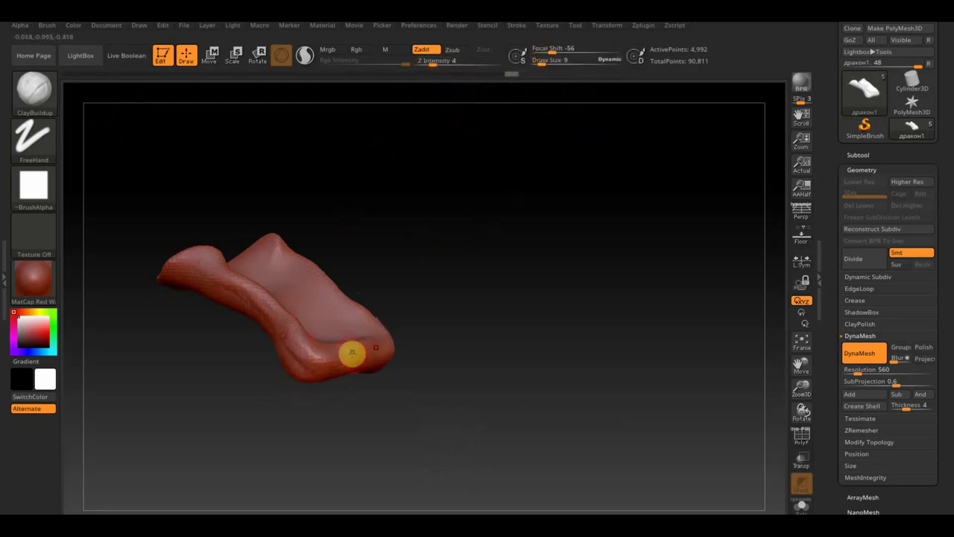
{"action": "mouse_move", "coordinate": [352, 353]}
{"action": "left_mouse_down"}
{"action": "mouse_move", "coordinate": [383, 335]}
{"action": "mouse_move", "coordinate": [326, 388]}
{"action": "mouse_move", "coordinate": [402, 402]}
{"action": "mouse_move", "coordinate": [485, 392]}
{"action": "mouse_move", "coordinate": [572, 403]}
{"action": "mouse_move", "coordinate": [392, 313]}
{"action": "mouse_move", "coordinate": [586, 297]}
{"action": "mouse_move", "coordinate": [537, 60]}
{"action": "left_mouse_up"}
{"action": "key", "text": "b"}
{"action": "key", "text": "m"}
{"action": "key", "text": "t"}
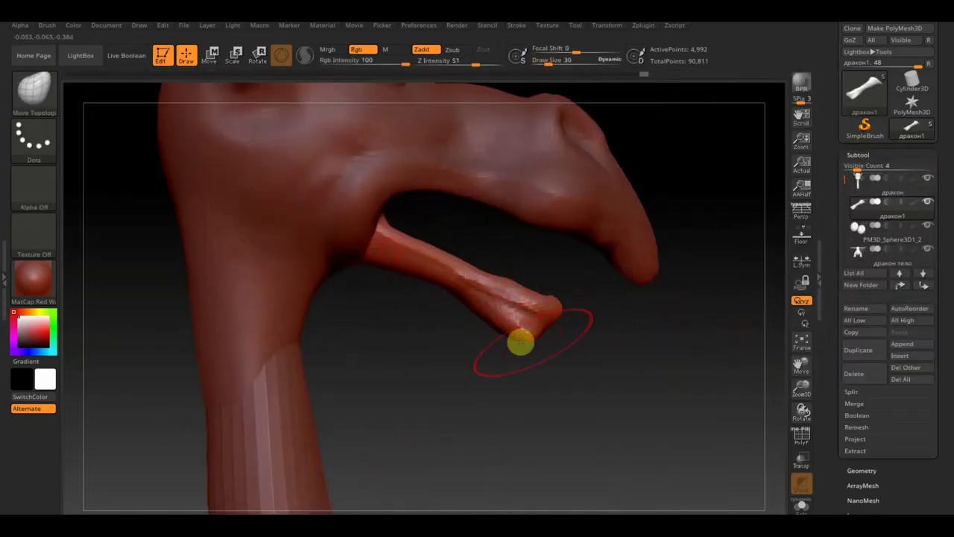
{"action": "mouse_move", "coordinate": [485, 296]}
{"action": "left_mouse_down"}
{"action": "mouse_move", "coordinate": [588, 375]}
{"action": "mouse_move", "coordinate": [454, 262]}
{"action": "mouse_move", "coordinate": [753, 276]}
{"action": "mouse_move", "coordinate": [354, 358]}
{"action": "mouse_move", "coordinate": [633, 291]}
{"action": "mouse_move", "coordinate": [745, 328]}
{"action": "left_mouse_up"}
Insert a new sphere subtool, pull it into a pointed tooth and DynaMesh it
{"action": "left_click", "coordinate": [900, 355]}
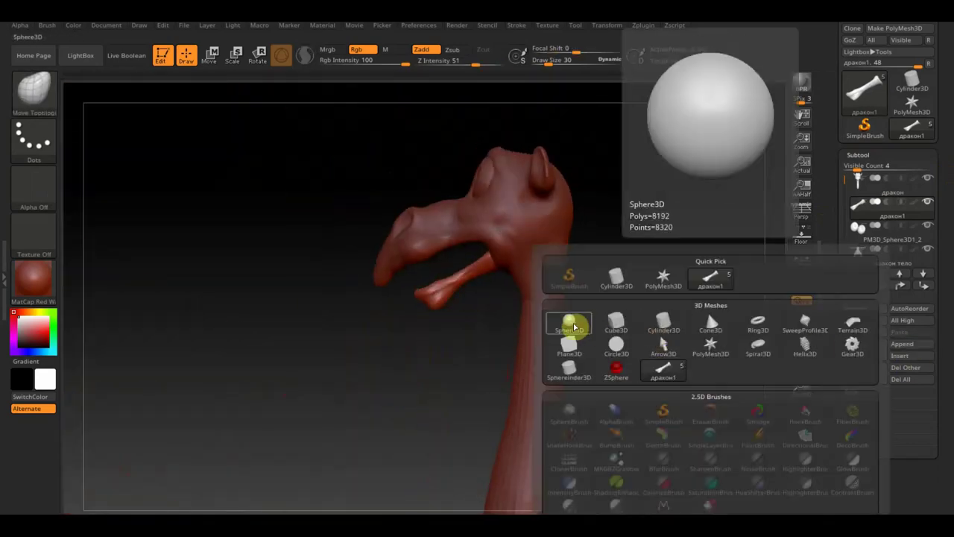
{"action": "left_click", "coordinate": [571, 324]}
{"action": "key", "text": "w"}
{"action": "mouse_move", "coordinate": [601, 341]}
{"action": "left_mouse_down", "text": "alt"}
{"action": "mouse_move", "coordinate": [654, 278]}
{"action": "mouse_move", "coordinate": [452, 324]}
{"action": "mouse_move", "coordinate": [675, 323]}
{"action": "left_mouse_up", "text": "alt"}
{"action": "key", "text": "b"}
{"action": "key", "text": "m"}
{"action": "key", "text": "t"}
{"action": "left_click_drag", "start_coordinate": [626, 407], "coordinate": [70, 98]}
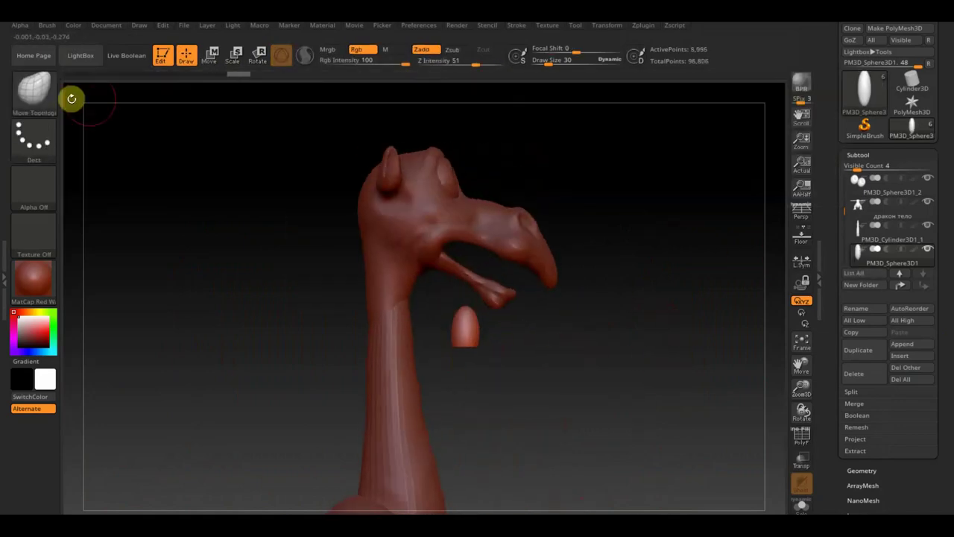
{"action": "mouse_move", "coordinate": [463, 330]}
{"action": "left_mouse_down"}
{"action": "mouse_move", "coordinate": [543, 354]}
{"action": "mouse_move", "coordinate": [462, 315]}
{"action": "mouse_move", "coordinate": [445, 326]}
{"action": "left_mouse_up"}
{"action": "mouse_move", "coordinate": [496, 343]}
{"action": "left_mouse_down"}
{"action": "mouse_move", "coordinate": [612, 369]}
{"action": "mouse_move", "coordinate": [671, 357]}
{"action": "left_mouse_up"}
{"action": "left_click", "coordinate": [862, 470]}
{"action": "left_click", "coordinate": [861, 353]}
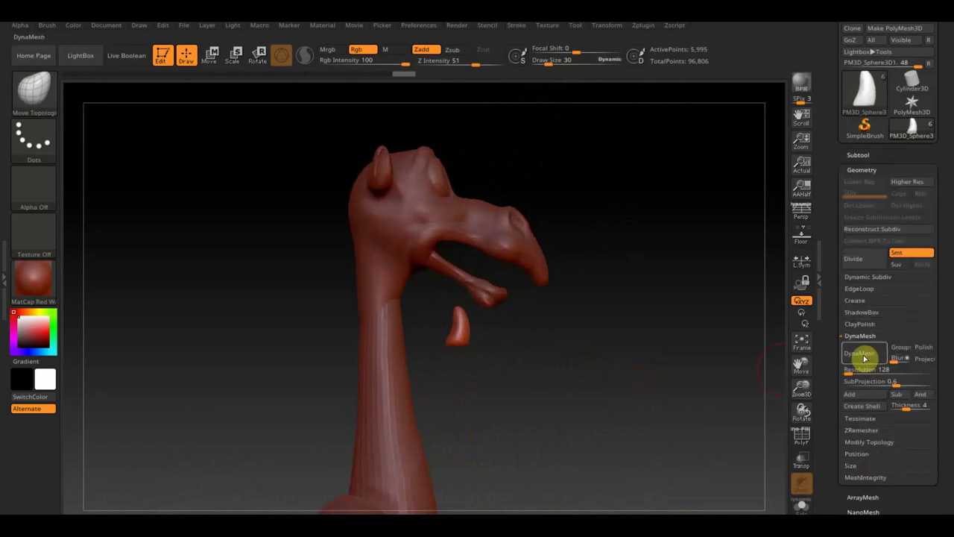
Move and rotate the teeth up into the jaw so they line the mouth, then resume Draw mode
{"action": "key", "text": "w"}
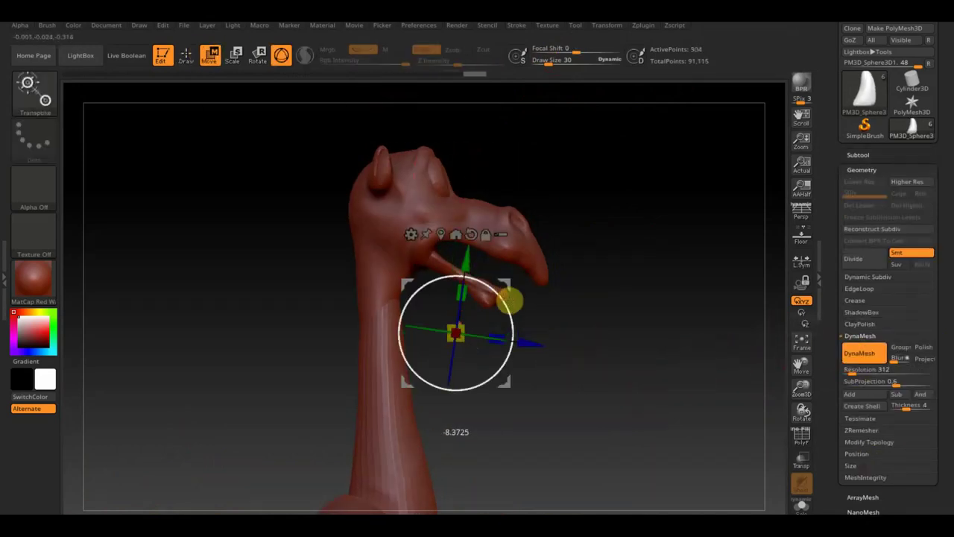
{"action": "mouse_move", "coordinate": [511, 300]}
{"action": "left_mouse_down"}
{"action": "mouse_move", "coordinate": [596, 355]}
{"action": "mouse_move", "coordinate": [684, 353]}
{"action": "mouse_move", "coordinate": [619, 336]}
{"action": "mouse_move", "coordinate": [543, 273]}
{"action": "mouse_move", "coordinate": [396, 290]}
{"action": "left_mouse_up"}
{"action": "left_click_drag", "start_coordinate": [471, 255], "coordinate": [539, 287]}
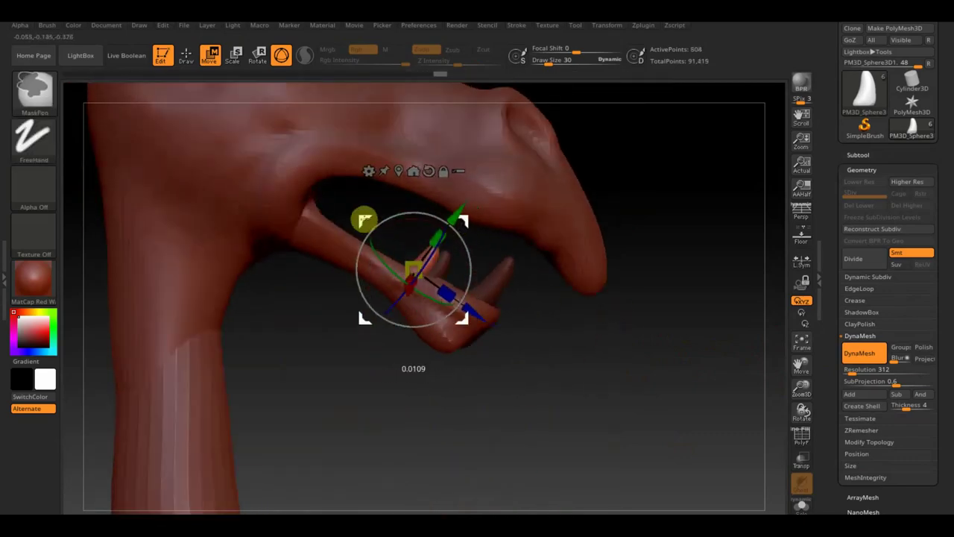
{"action": "mouse_move", "coordinate": [364, 220]}
{"action": "left_mouse_down"}
{"action": "mouse_move", "coordinate": [285, 175]}
{"action": "mouse_move", "coordinate": [634, 332]}
{"action": "mouse_move", "coordinate": [644, 355]}
{"action": "left_mouse_up"}
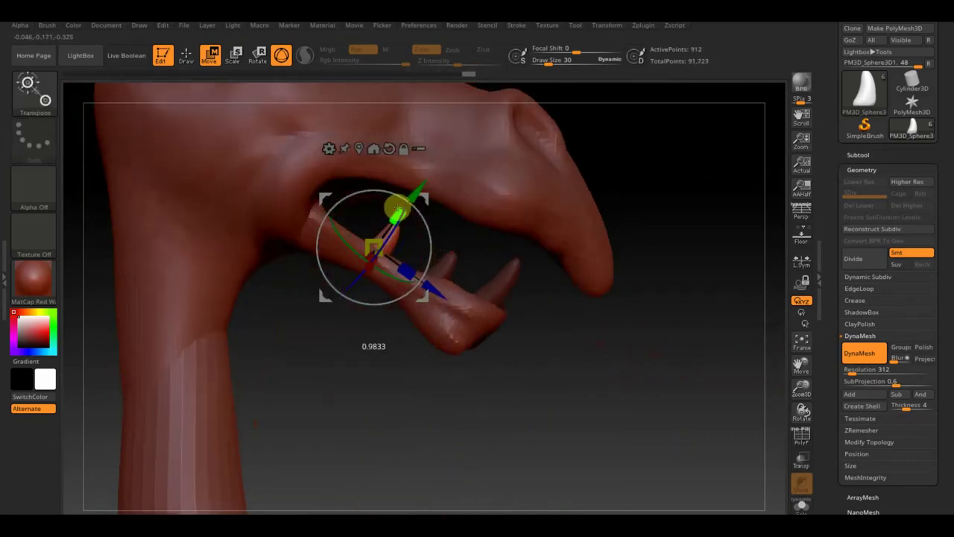
{"action": "mouse_move", "coordinate": [395, 209]}
{"action": "left_mouse_down"}
{"action": "mouse_move", "coordinate": [301, 166]}
{"action": "mouse_move", "coordinate": [601, 358]}
{"action": "mouse_move", "coordinate": [661, 379]}
{"action": "left_mouse_up"}
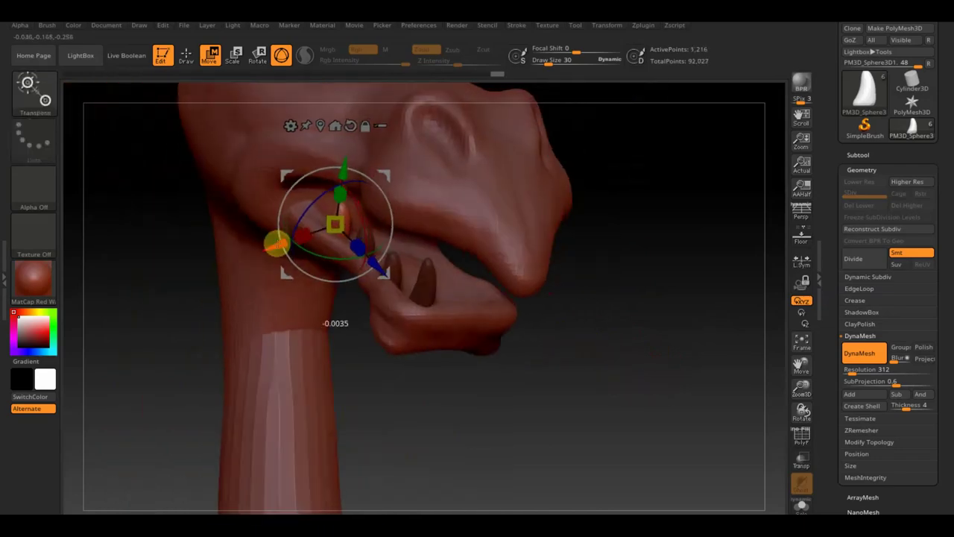
{"action": "left_click_drag", "start_coordinate": [276, 244], "coordinate": [416, 222]}
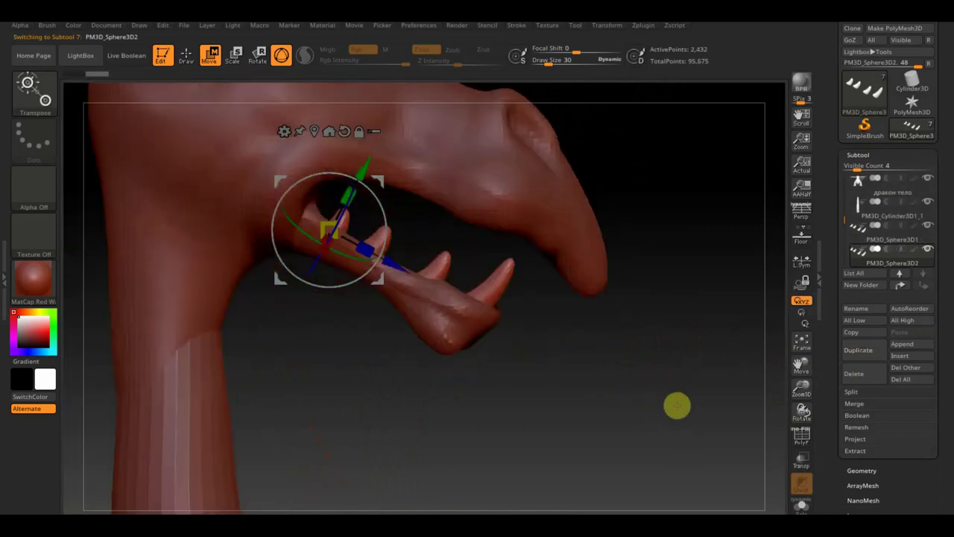
{"action": "mouse_move", "coordinate": [676, 405]}
{"action": "left_mouse_down"}
{"action": "mouse_move", "coordinate": [371, 175]}
{"action": "mouse_move", "coordinate": [260, 154]}
{"action": "mouse_move", "coordinate": [382, 203]}
{"action": "left_mouse_up"}
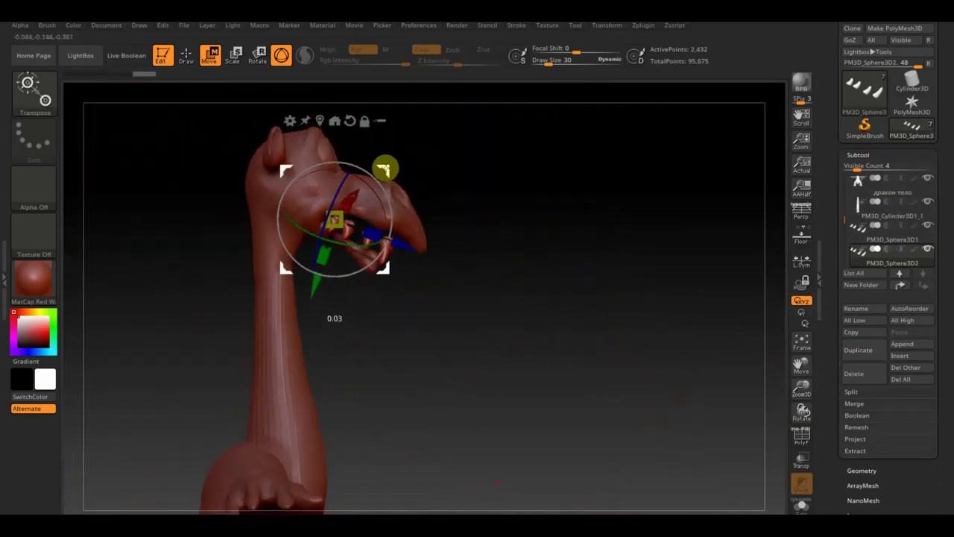
{"action": "mouse_move", "coordinate": [384, 170]}
{"action": "left_mouse_down"}
{"action": "mouse_move", "coordinate": [569, 222]}
{"action": "mouse_move", "coordinate": [637, 269]}
{"action": "left_mouse_up"}
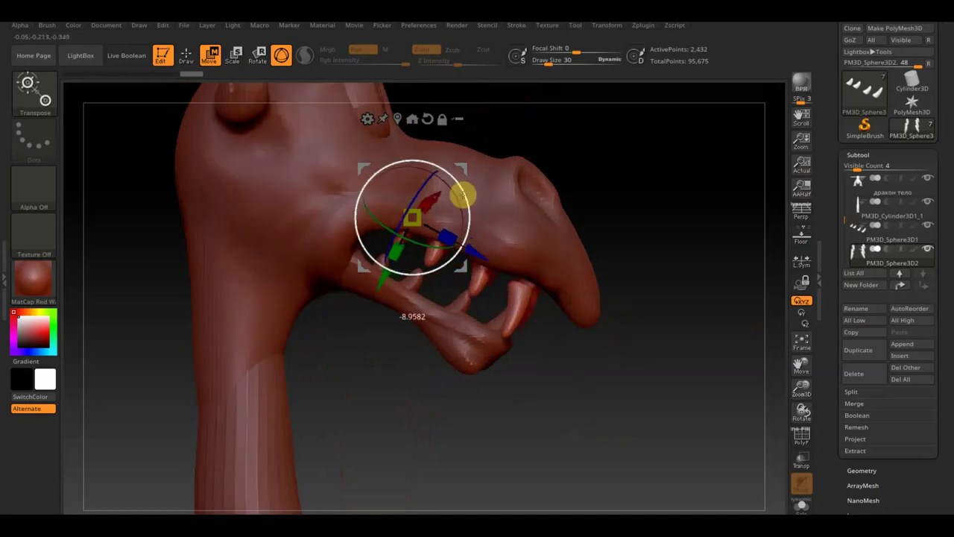
{"action": "left_click_drag", "start_coordinate": [462, 196], "coordinate": [396, 178]}
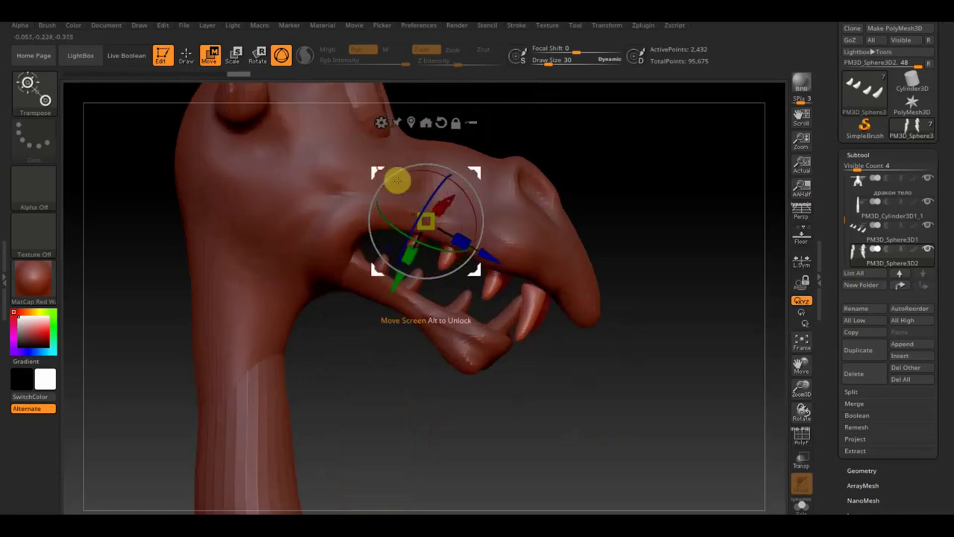
{"action": "key", "text": "q"}
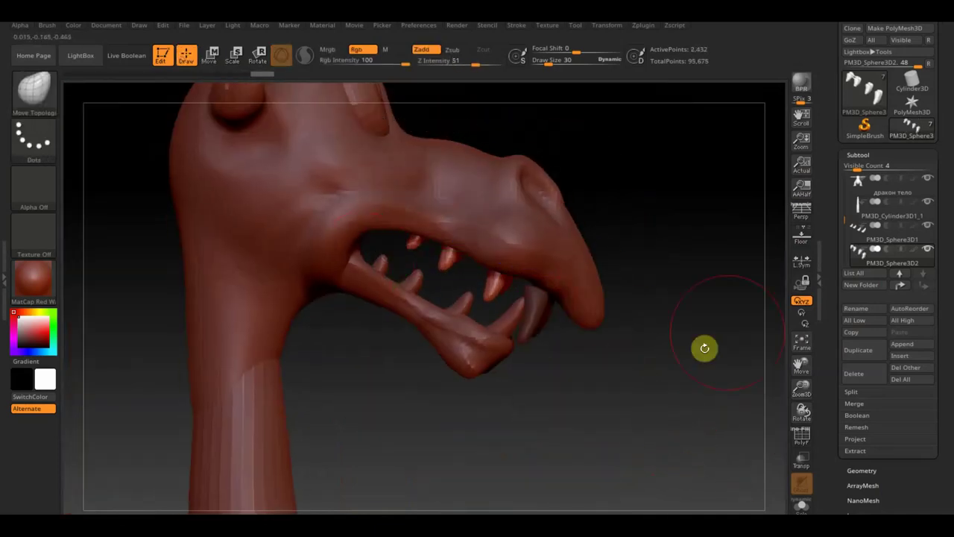
{"action": "left_click", "coordinate": [862, 471]}
{"action": "mouse_move", "coordinate": [753, 407]}
{"action": "left_mouse_down"}
{"action": "mouse_move", "coordinate": [733, 398]}
{"action": "mouse_move", "coordinate": [895, 405]}
{"action": "mouse_move", "coordinate": [745, 393]}
{"action": "mouse_move", "coordinate": [417, 197]}
{"action": "left_mouse_up"}
Make дракон the active subtool and extract its masked eyebrows into Extract3
{"action": "key", "text": "F2"}
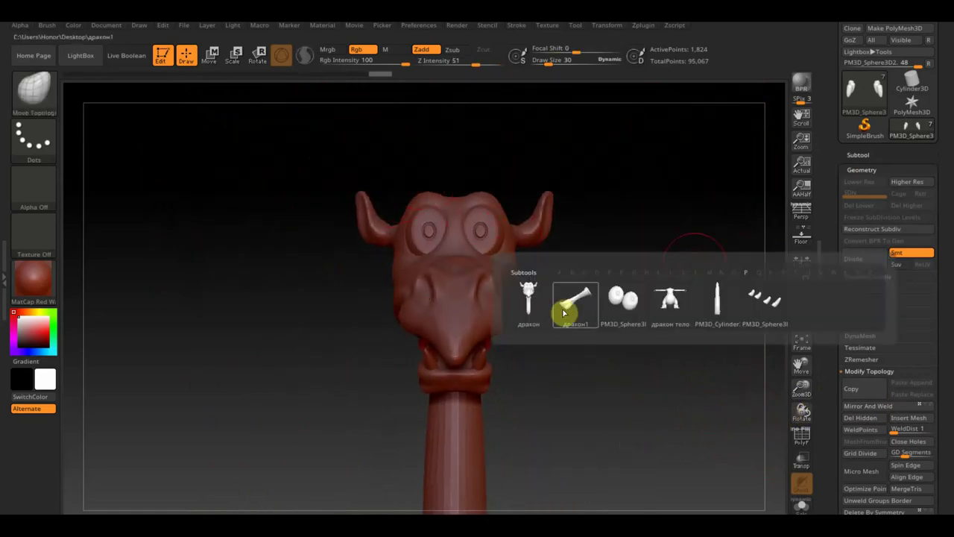
{"action": "left_click", "coordinate": [565, 313]}
{"action": "key", "text": "f"}
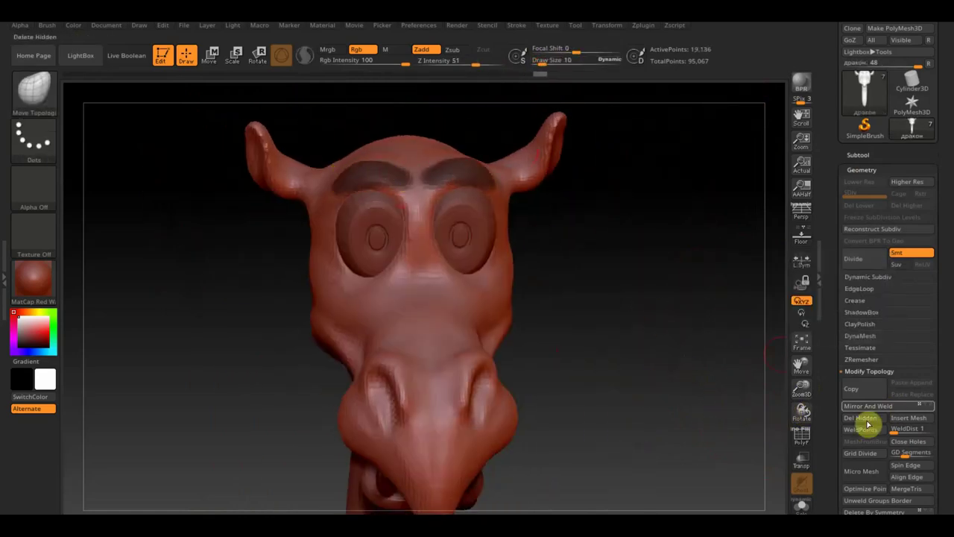
{"action": "left_click", "coordinate": [855, 467]}
{"action": "left_click", "coordinate": [851, 486]}
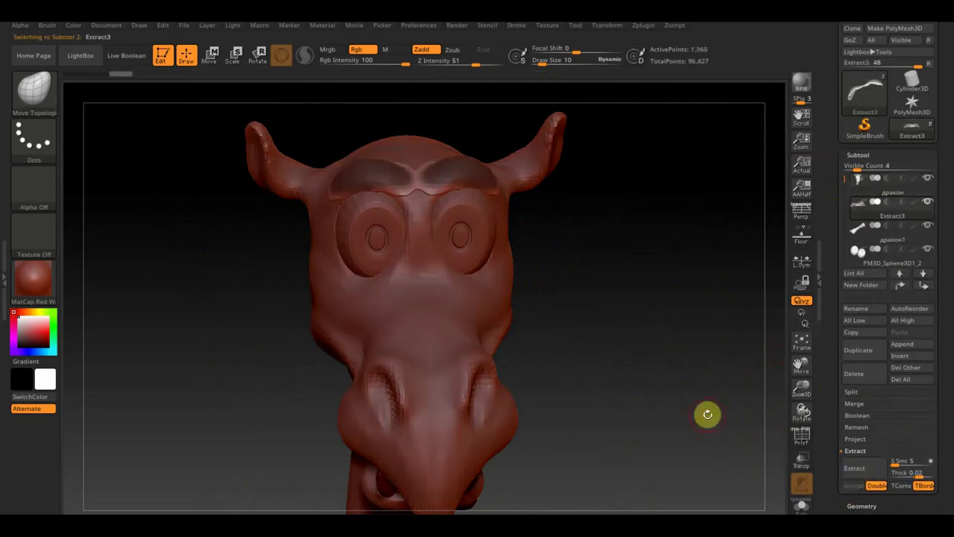
{"action": "left_click_drag", "start_coordinate": [708, 414], "coordinate": [688, 411], "text": "shift"}
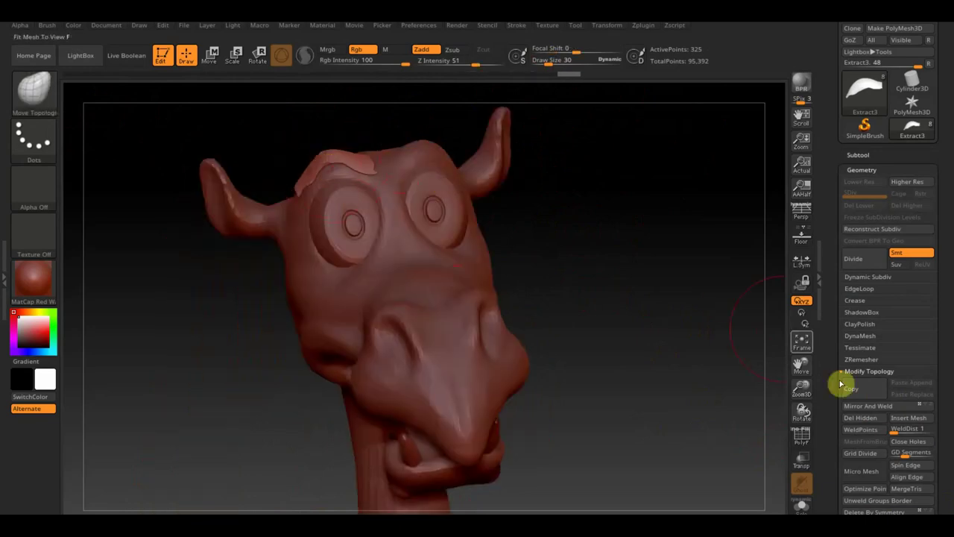
{"action": "scroll", "coordinate": [894, 296], "scroll_direction": "up", "scroll_amount": 5}
Activate the head part and curl the Extract3 brow into a tuft on top of the head
{"action": "left_click", "coordinate": [862, 131]}
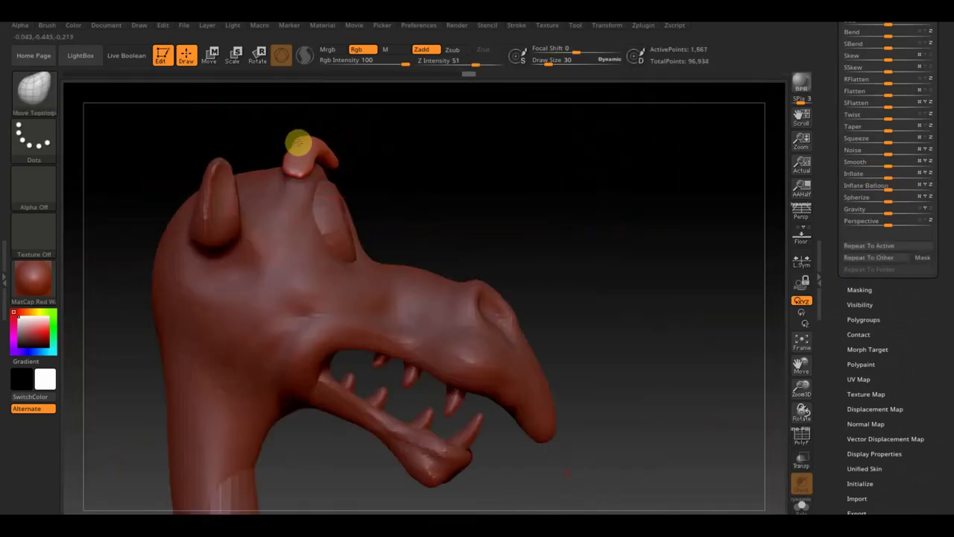
{"action": "key", "text": "w"}
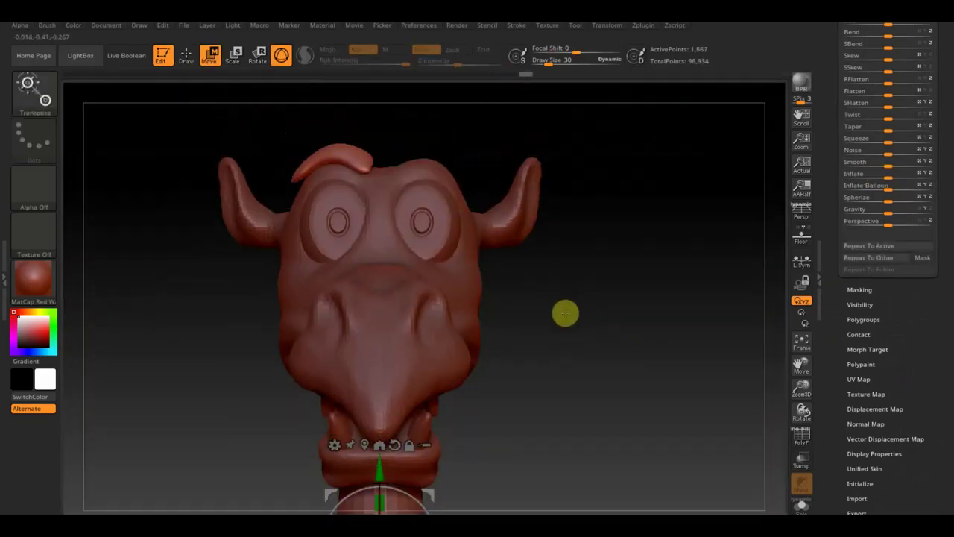
{"action": "left_click", "coordinate": [185, 55]}
{"action": "left_click", "coordinate": [296, 236], "text": "alt"}
{"action": "mouse_move", "coordinate": [299, 278]}
{"action": "left_mouse_down"}
{"action": "mouse_move", "coordinate": [260, 335]}
{"action": "mouse_move", "coordinate": [582, 283]}
{"action": "mouse_move", "coordinate": [422, 331]}
{"action": "left_mouse_up"}
{"action": "mouse_move", "coordinate": [536, 320]}
{"action": "left_mouse_down"}
{"action": "mouse_move", "coordinate": [365, 273]}
{"action": "mouse_move", "coordinate": [365, 241]}
{"action": "mouse_move", "coordinate": [402, 193]}
{"action": "left_mouse_up"}
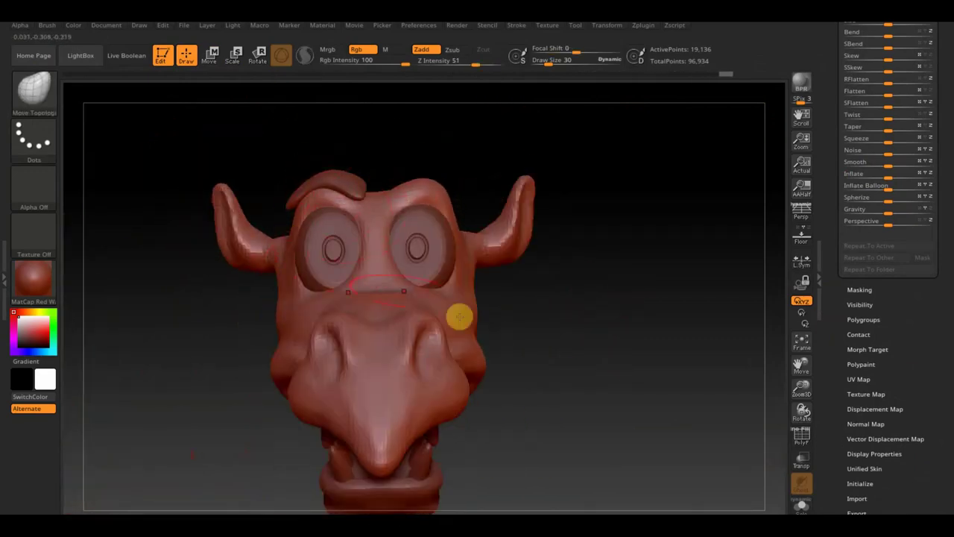
Orbit around the head and neck to check the curled brow from the sides and front
{"action": "mouse_move", "coordinate": [460, 317]}
{"action": "left_mouse_down"}
{"action": "mouse_move", "coordinate": [237, 252]}
{"action": "mouse_move", "coordinate": [239, 236]}
{"action": "left_mouse_up"}
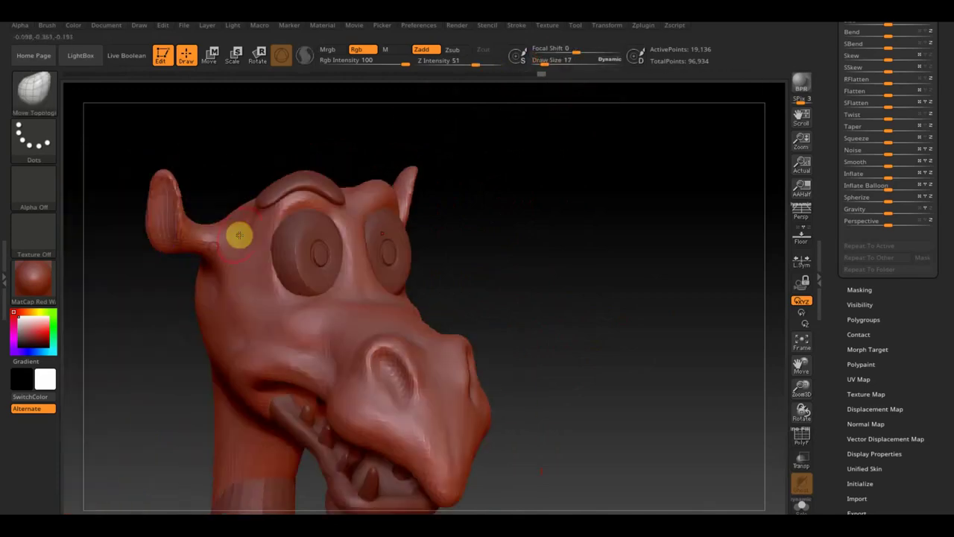
{"action": "left_click_drag", "start_coordinate": [194, 280], "coordinate": [313, 223]}
{"action": "left_click_drag", "start_coordinate": [501, 63], "coordinate": [492, 71]}
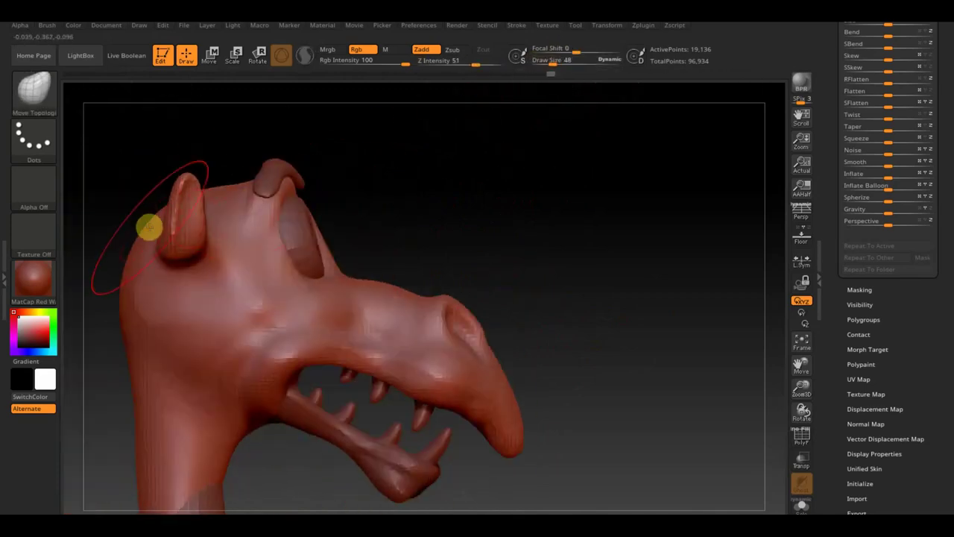
{"action": "left_click_drag", "start_coordinate": [147, 368], "coordinate": [251, 328], "text": "alt"}
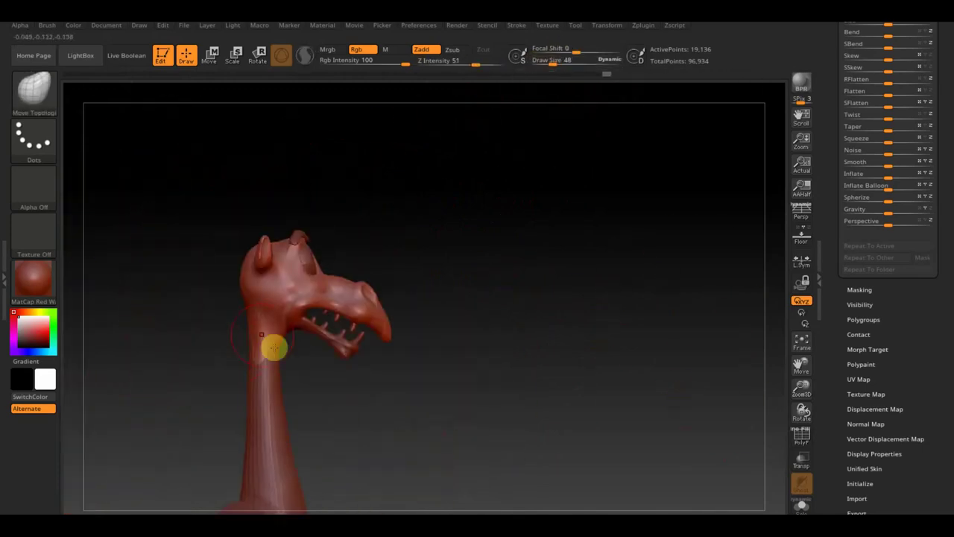
{"action": "mouse_move", "coordinate": [381, 361]}
{"action": "left_mouse_down"}
{"action": "mouse_move", "coordinate": [309, 319]}
{"action": "mouse_move", "coordinate": [569, 296]}
{"action": "left_mouse_up"}
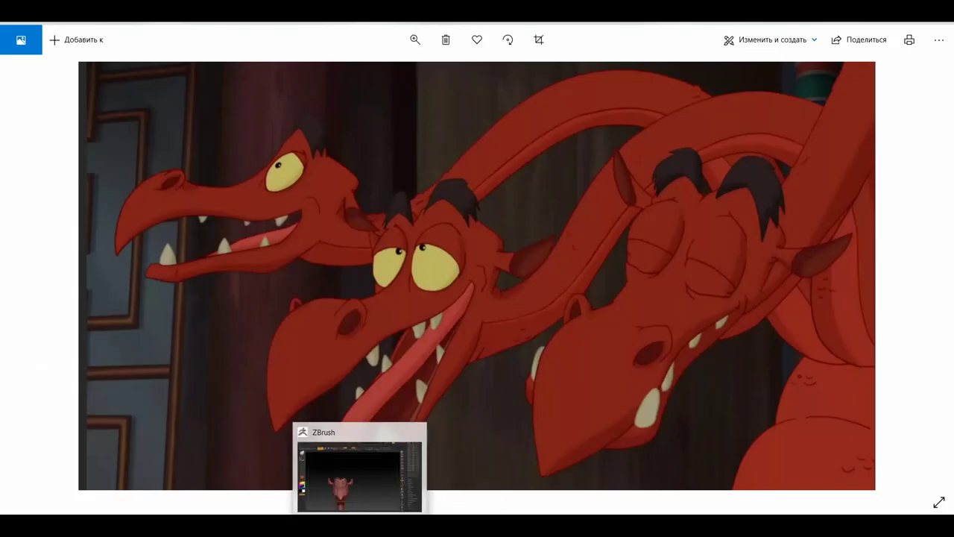
{"action": "left_click", "coordinate": [360, 470]}
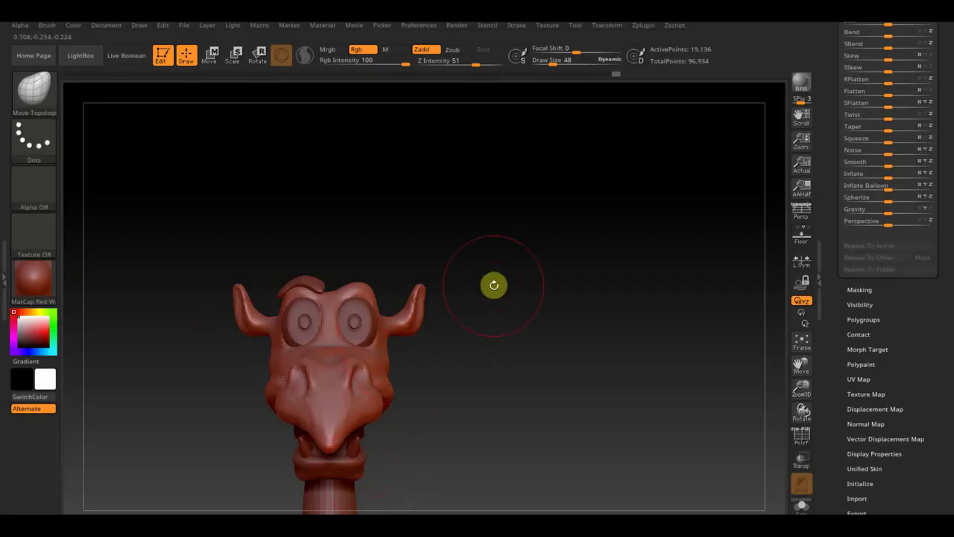
{"action": "mouse_move", "coordinate": [306, 206]}
{"action": "left_mouse_down"}
{"action": "mouse_move", "coordinate": [379, 199]}
{"action": "mouse_move", "coordinate": [292, 196]}
{"action": "mouse_move", "coordinate": [350, 224]}
{"action": "mouse_move", "coordinate": [351, 202]}
{"action": "left_mouse_up"}
Build up the brow ridge above the left eye with the ClayBuildup brush
{"action": "key", "text": "b"}
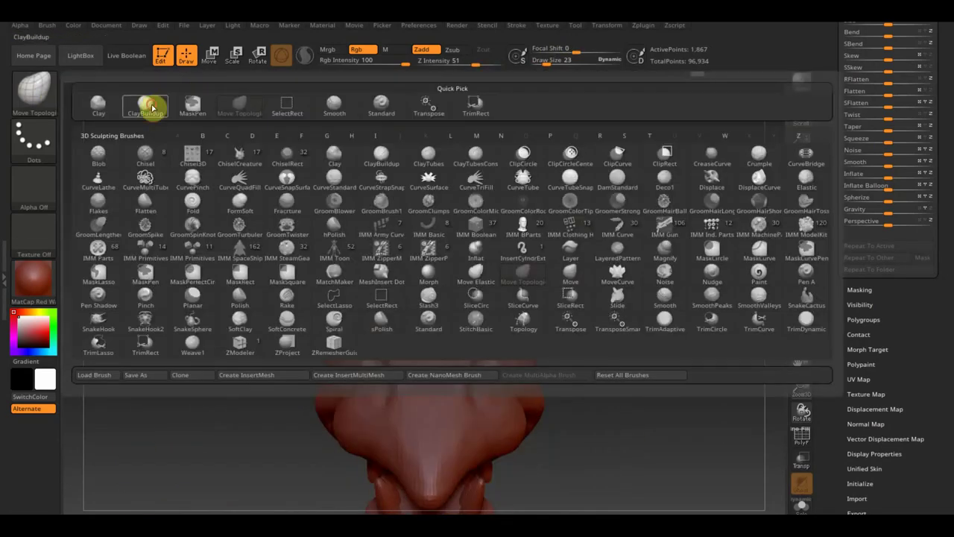
{"action": "key", "text": "c"}
{"action": "key", "text": "b"}
{"action": "left_click_drag", "start_coordinate": [485, 111], "coordinate": [349, 221]}
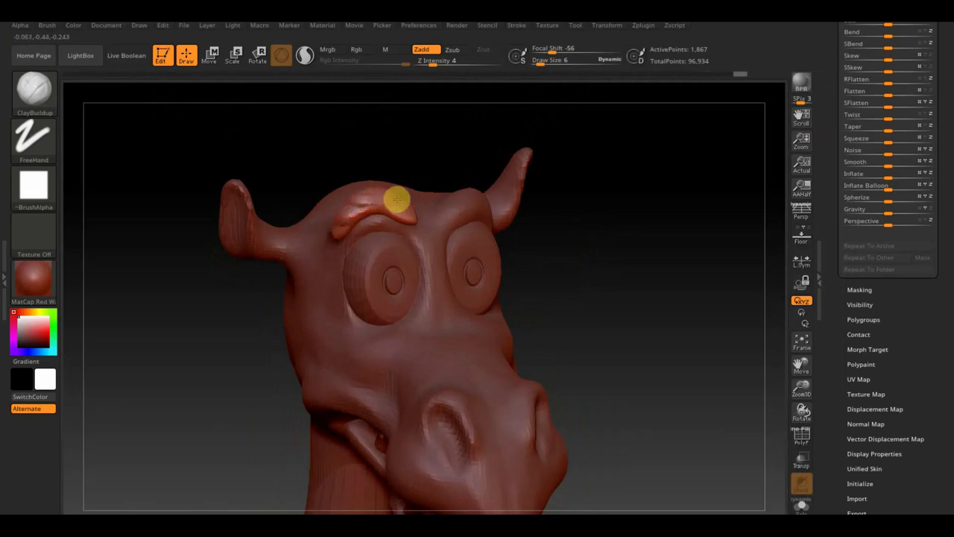
{"action": "mouse_move", "coordinate": [396, 199]}
{"action": "left_mouse_down"}
{"action": "mouse_move", "coordinate": [394, 229]}
{"action": "mouse_move", "coordinate": [506, 145]}
{"action": "left_mouse_up"}
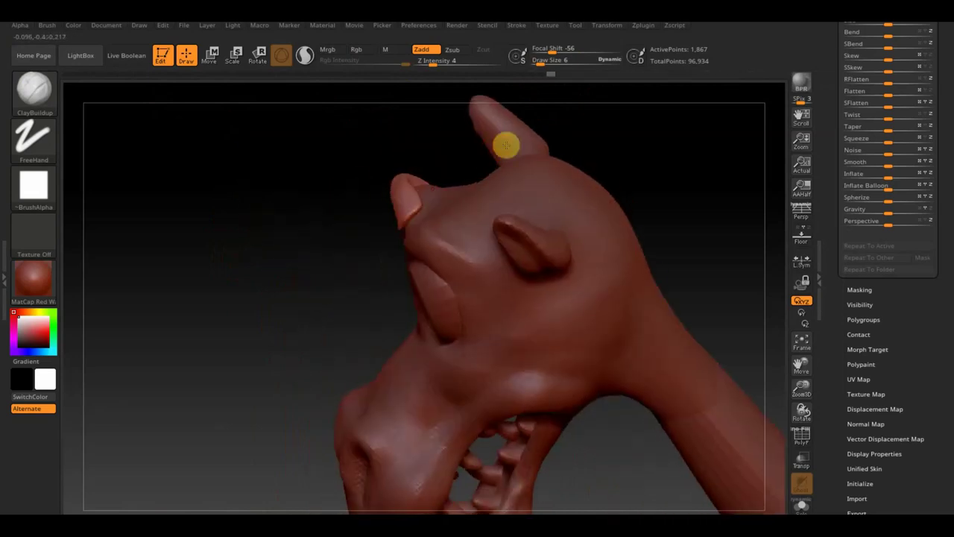
{"action": "left_click_drag", "start_coordinate": [414, 179], "coordinate": [374, 237]}
{"action": "left_click", "coordinate": [800, 263]}
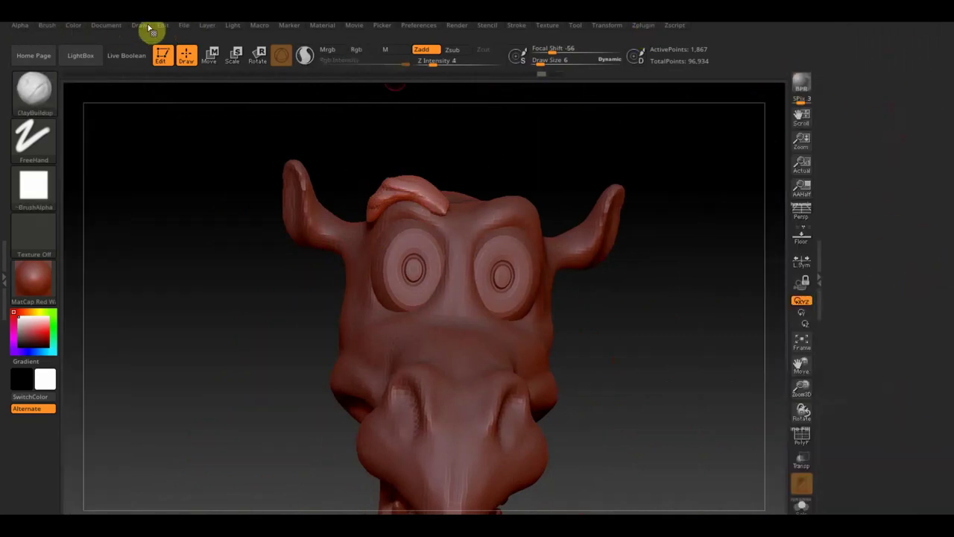
{"action": "left_click", "coordinate": [183, 27]}
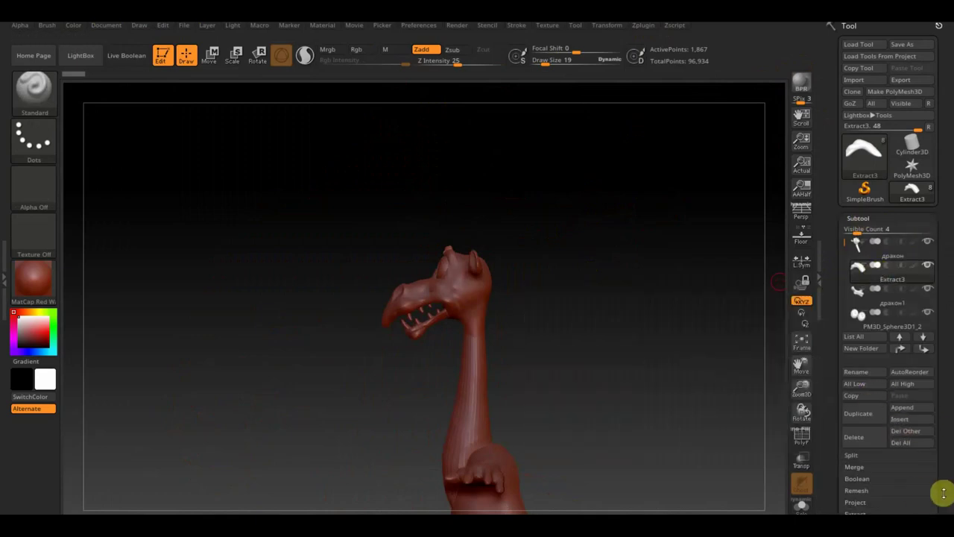
Duplicate the PM3D_Cylinder3D neck and slide the copy left as a second neck
{"action": "left_click_drag", "start_coordinate": [943, 492], "coordinate": [880, 277]}
{"action": "left_click_drag", "start_coordinate": [746, 329], "coordinate": [659, 371]}
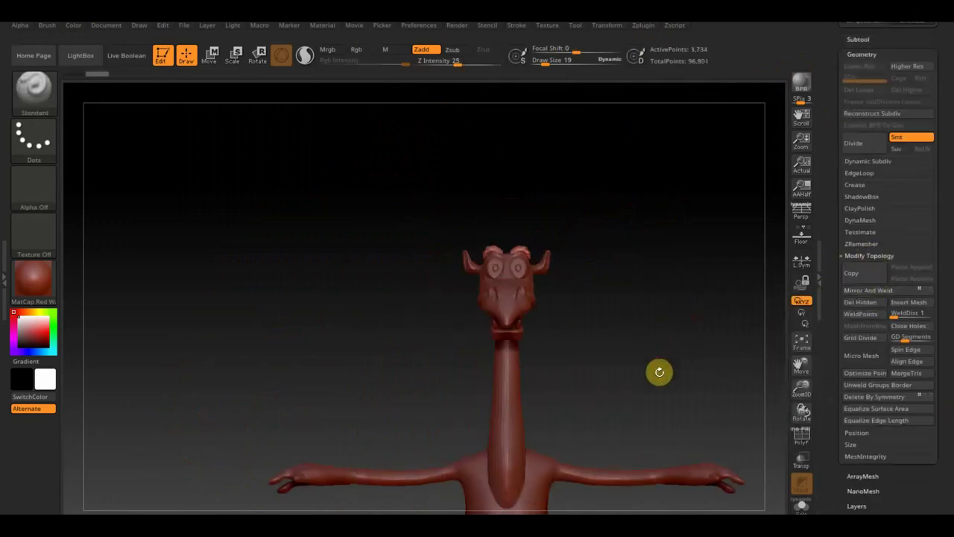
{"action": "left_click", "coordinate": [209, 55]}
{"action": "left_click", "coordinate": [366, 286], "text": "alt"}
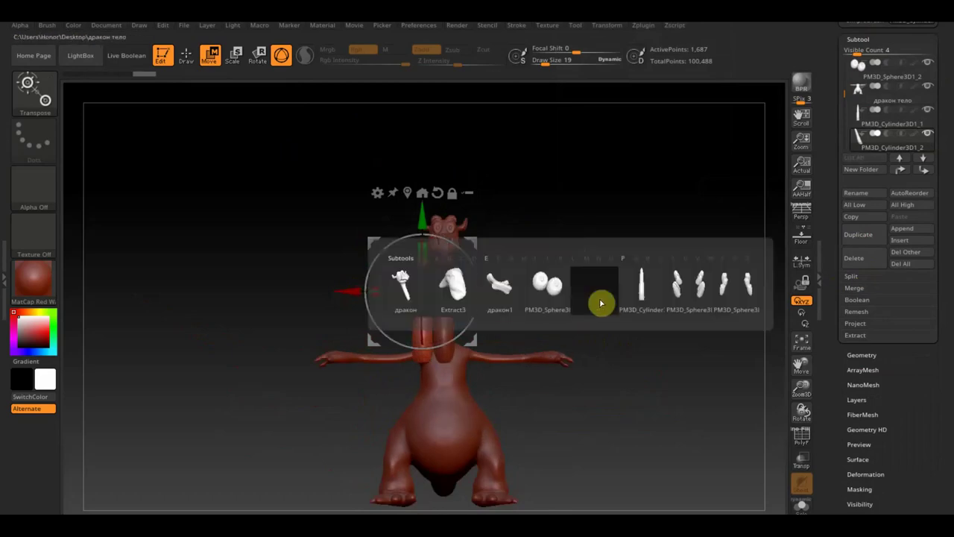
{"action": "left_click", "coordinate": [603, 303]}
{"action": "left_click", "coordinate": [862, 355]}
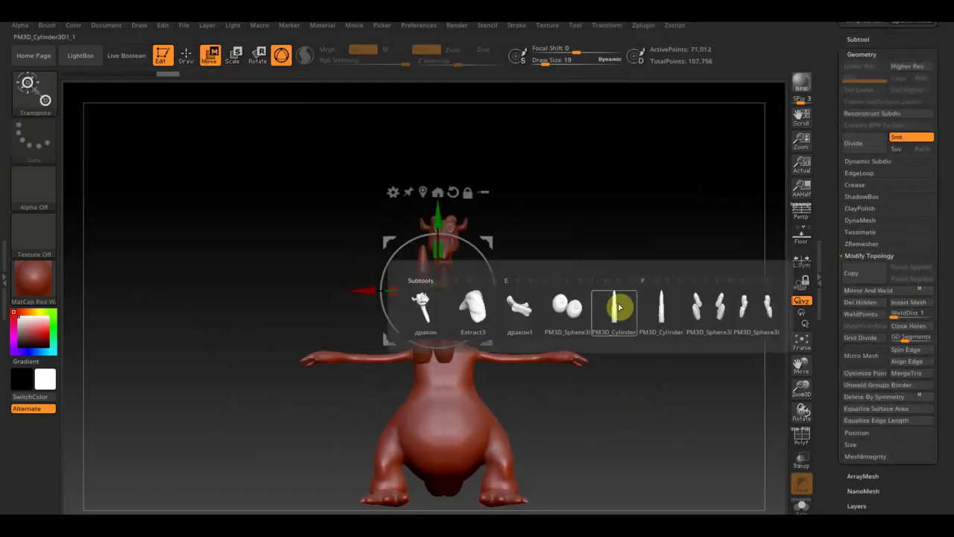
{"action": "left_click", "coordinate": [613, 309]}
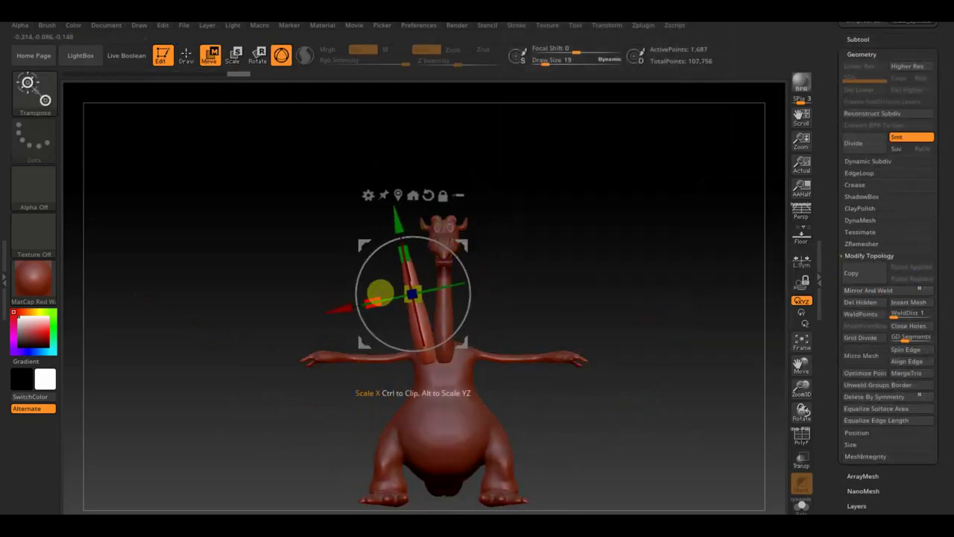
{"action": "left_click_drag", "start_coordinate": [352, 310], "coordinate": [338, 312]}
{"action": "mouse_move", "coordinate": [588, 273]}
{"action": "left_mouse_down"}
{"action": "mouse_move", "coordinate": [609, 368]}
{"action": "mouse_move", "coordinate": [643, 304]}
{"action": "left_mouse_up"}
Delete the extra cylinder copy and Mirror And Weld the side neck onto the opposite shoulder
{"action": "left_click", "coordinate": [337, 291], "text": "ctrl"}
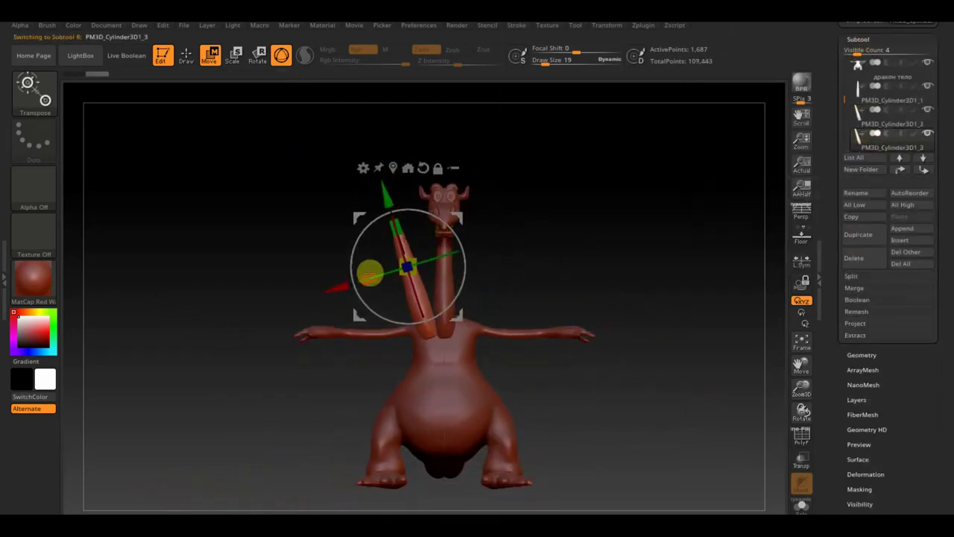
{"action": "left_click", "coordinate": [854, 258]}
{"action": "left_click", "coordinate": [862, 355]}
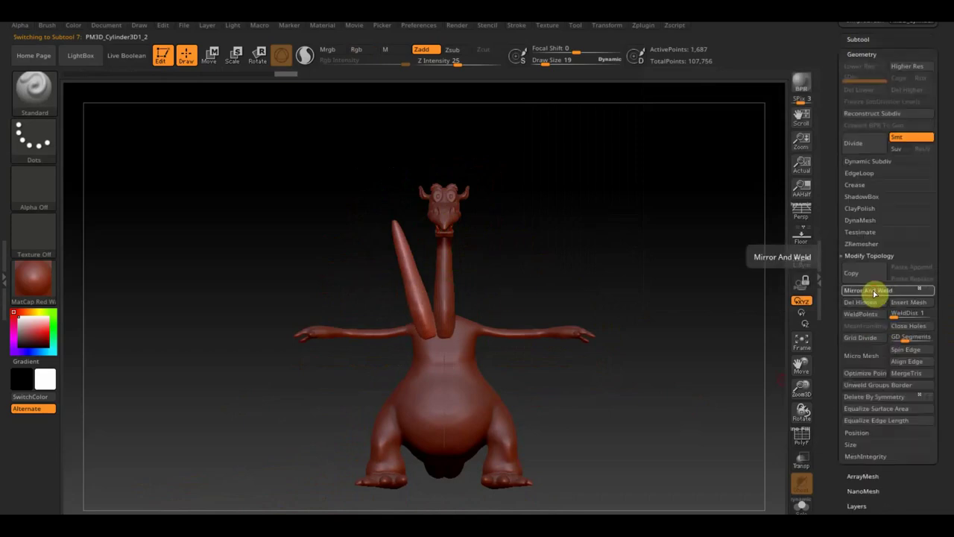
{"action": "left_click", "coordinate": [870, 290]}
{"action": "mouse_move", "coordinate": [447, 246]}
{"action": "left_mouse_down"}
{"action": "mouse_move", "coordinate": [635, 290]}
{"action": "mouse_move", "coordinate": [585, 285]}
{"action": "left_mouse_up"}
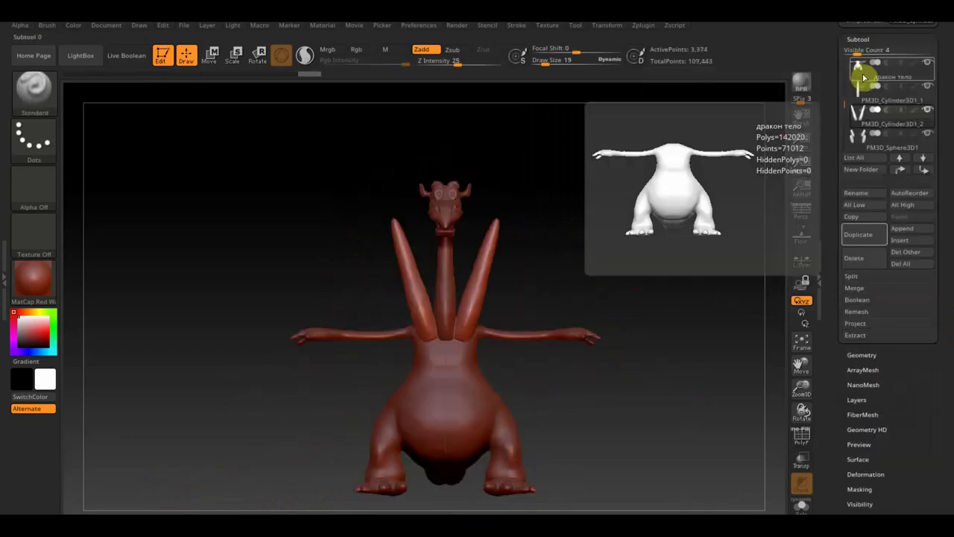
Reposition Extract3 in the subtool list and MergeDown it into the head subtool
{"action": "left_click", "coordinate": [865, 75]}
{"action": "left_click", "coordinate": [473, 268]}
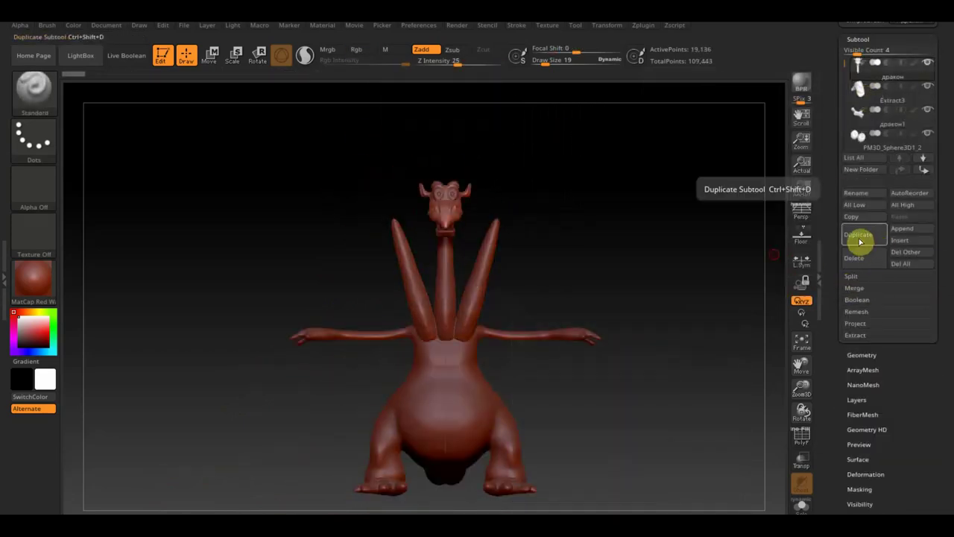
{"action": "left_click", "coordinate": [924, 171]}
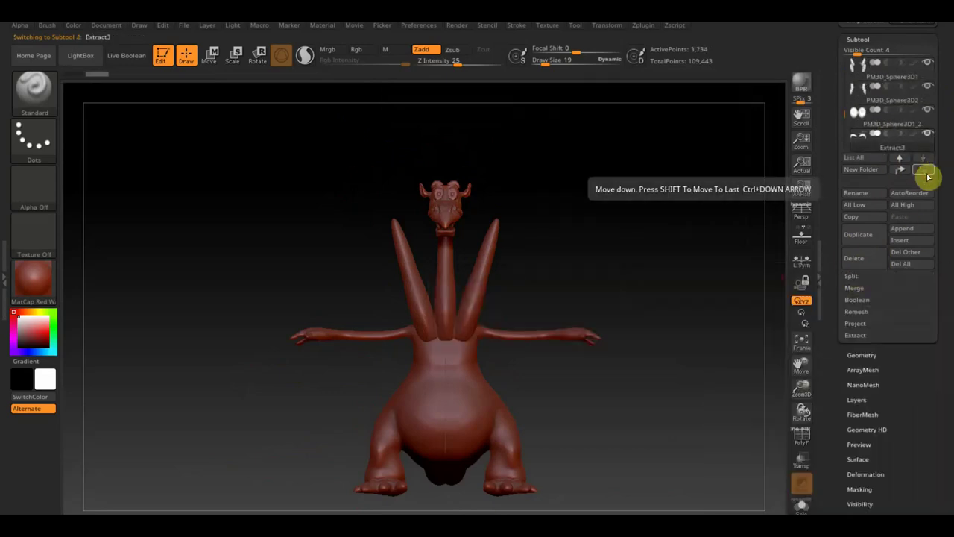
{"action": "left_click", "coordinate": [900, 157], "text": "shift"}
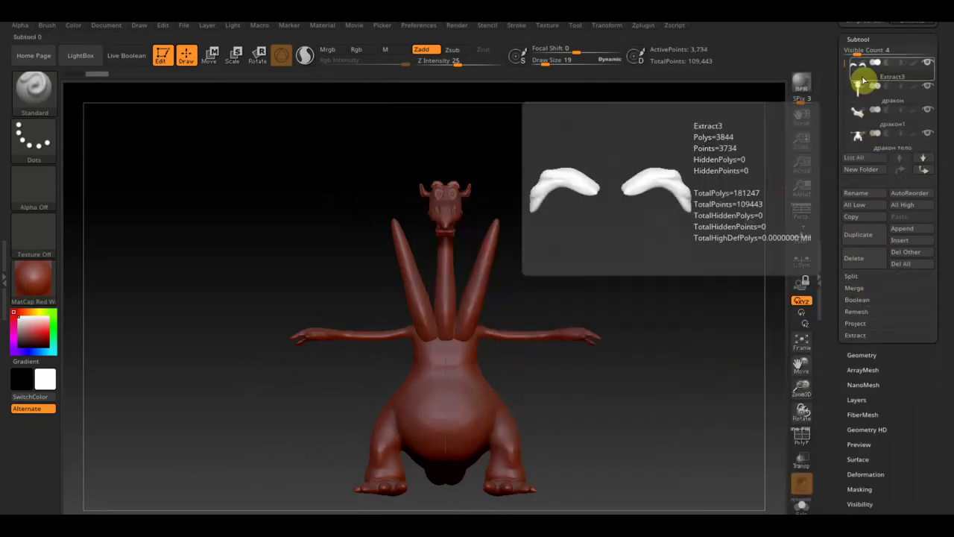
{"action": "left_click", "coordinate": [855, 288]}
{"action": "left_click", "coordinate": [864, 299]}
{"action": "left_click", "coordinate": [750, 323]}
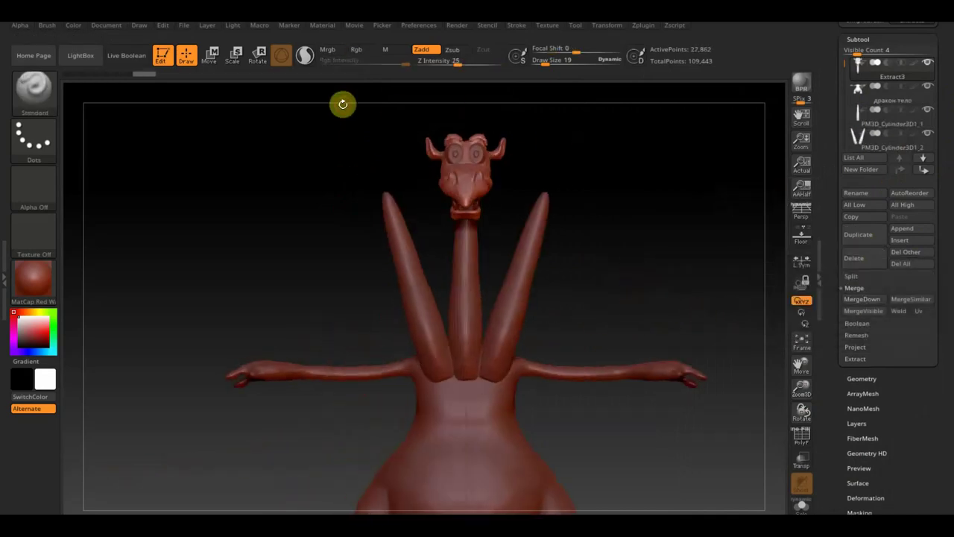
Rotate the copied head onto the left neck, then duplicate and mirror it onto the right neck
{"action": "key", "text": "w"}
{"action": "left_click_drag", "start_coordinate": [460, 193], "coordinate": [383, 171]}
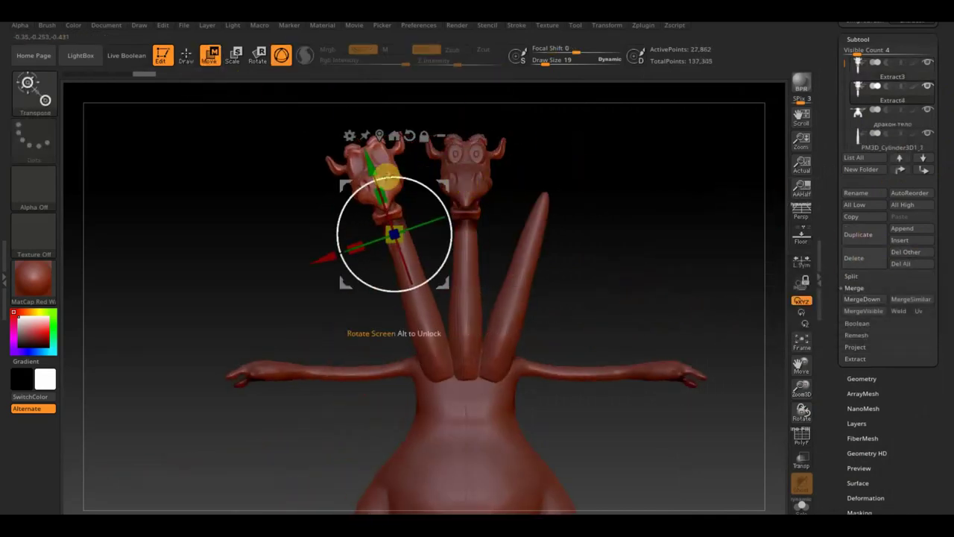
{"action": "left_click_drag", "start_coordinate": [658, 181], "coordinate": [654, 172]}
{"action": "left_click", "coordinate": [873, 239]}
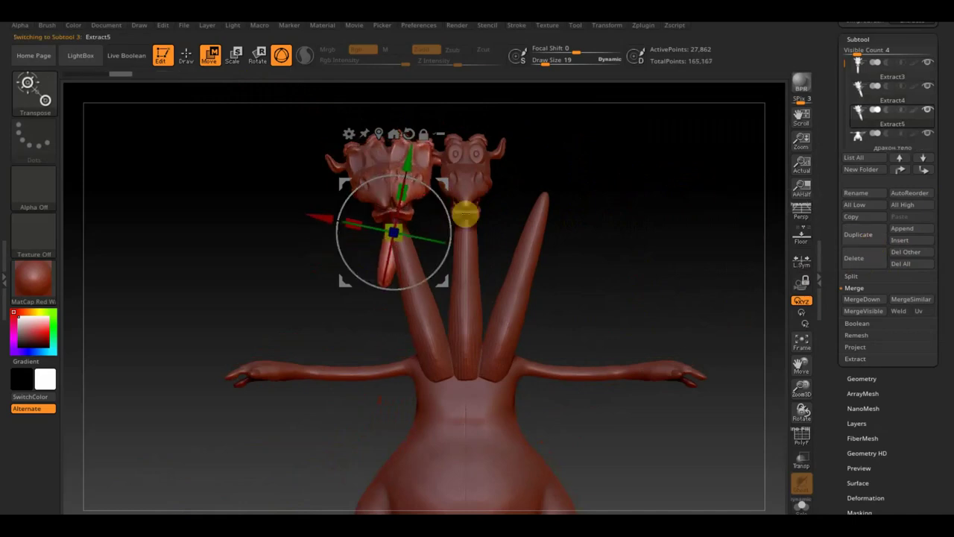
{"action": "key", "text": "q"}
{"action": "left_click", "coordinate": [862, 379]}
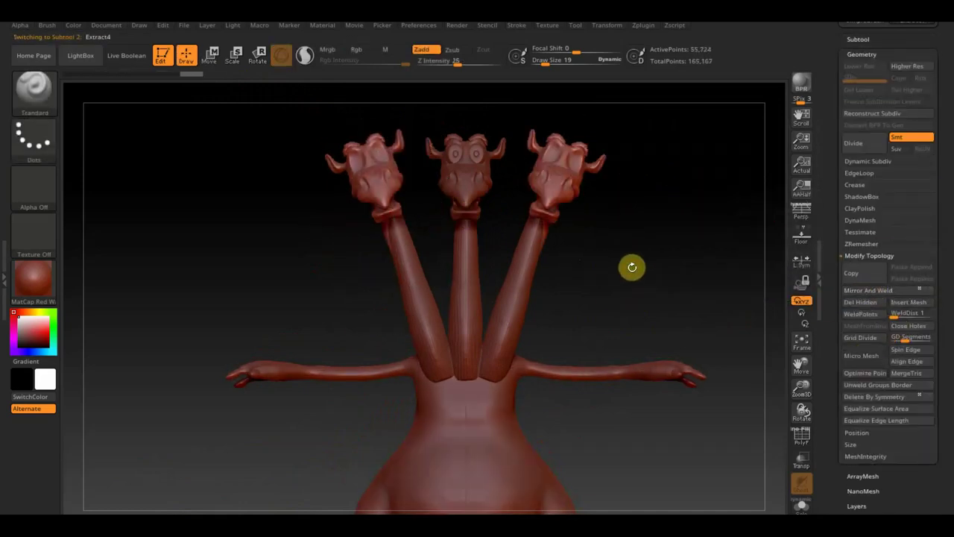
{"action": "left_click", "coordinate": [858, 39]}
Duplicate the eye pieces, rotate the copies onto the left head, and mirror one onto the right head
{"action": "left_click", "coordinate": [858, 234]}
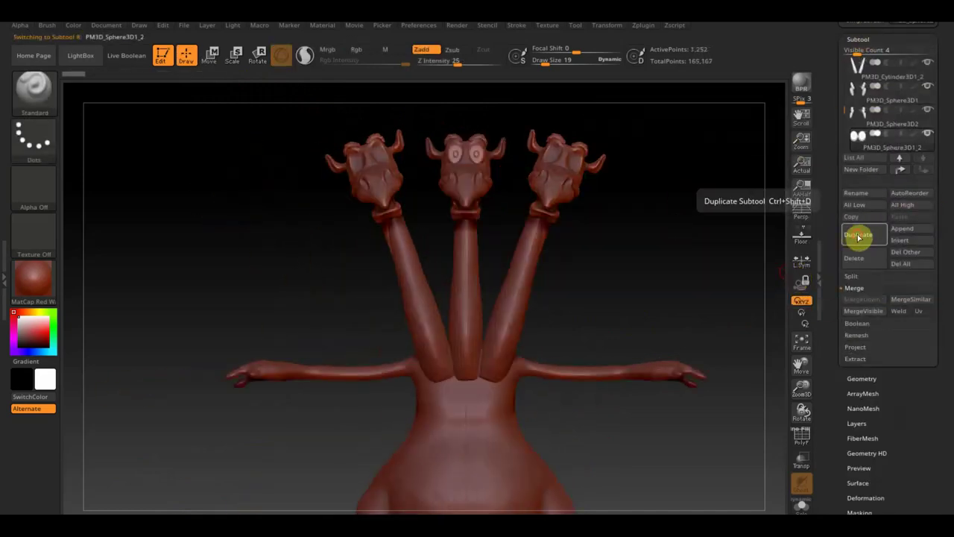
{"action": "key", "text": "w"}
{"action": "mouse_move", "coordinate": [398, 173]}
{"action": "left_mouse_down"}
{"action": "mouse_move", "coordinate": [539, 143]}
{"action": "mouse_move", "coordinate": [354, 183]}
{"action": "left_mouse_up"}
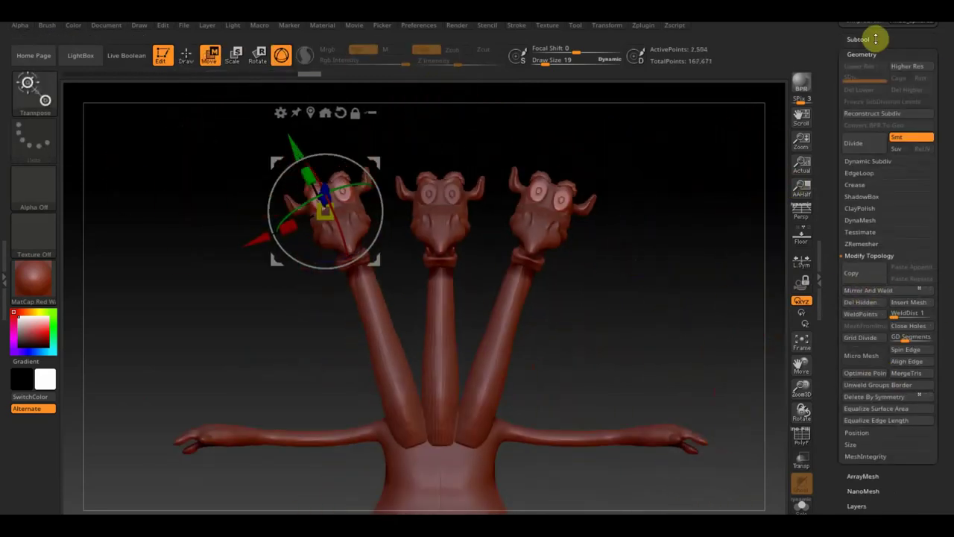
{"action": "left_click", "coordinate": [857, 74]}
{"action": "left_click", "coordinate": [855, 237]}
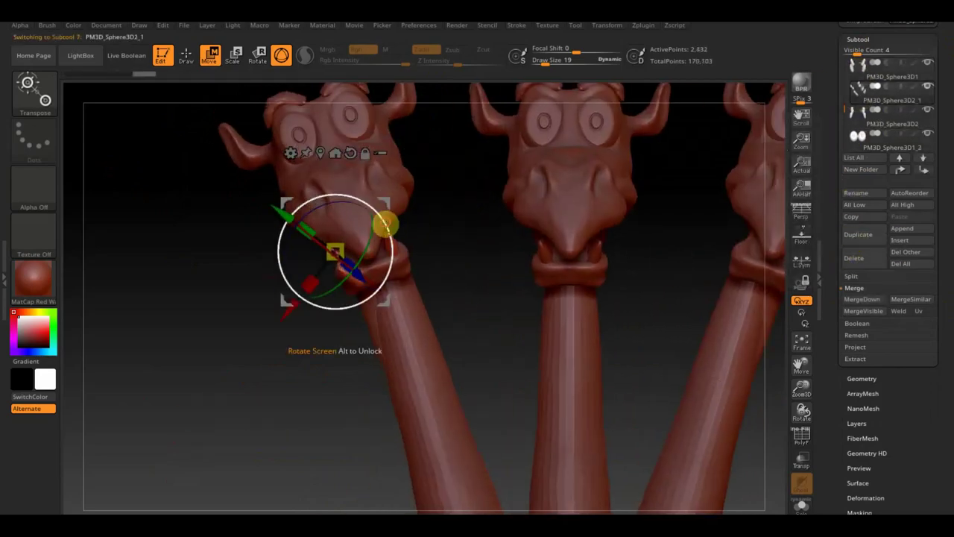
{"action": "left_click_drag", "start_coordinate": [390, 179], "coordinate": [477, 268]}
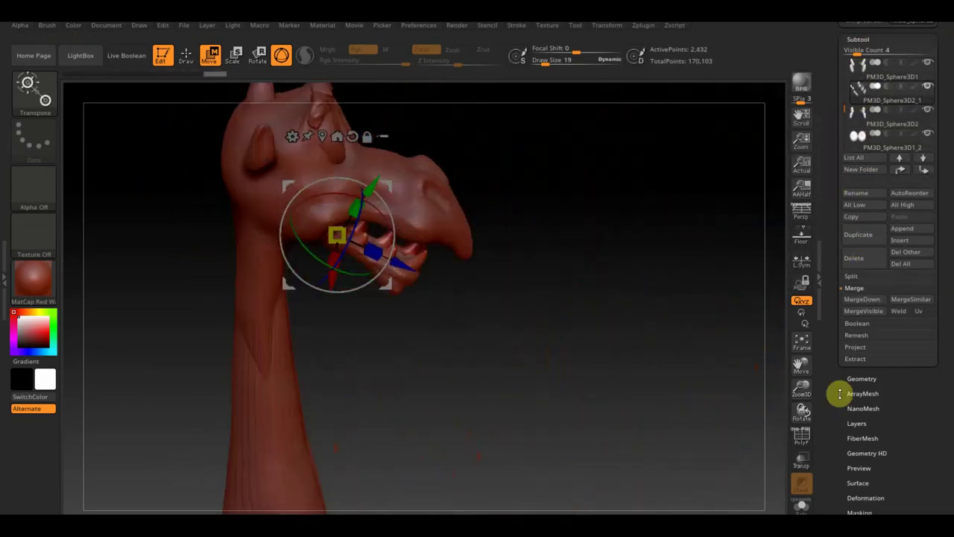
{"action": "left_click", "coordinate": [857, 378]}
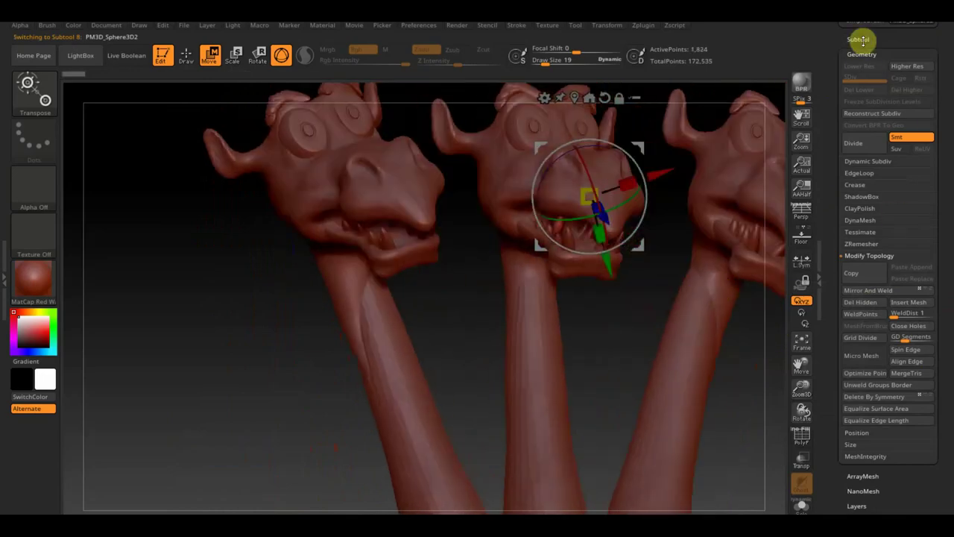
Duplicate the teeth subtool and rotate the copy into the left head's mouth
{"action": "left_click", "coordinate": [863, 39]}
{"action": "left_click", "coordinate": [863, 234]}
{"action": "left_click_drag", "start_coordinate": [380, 185], "coordinate": [426, 142]}
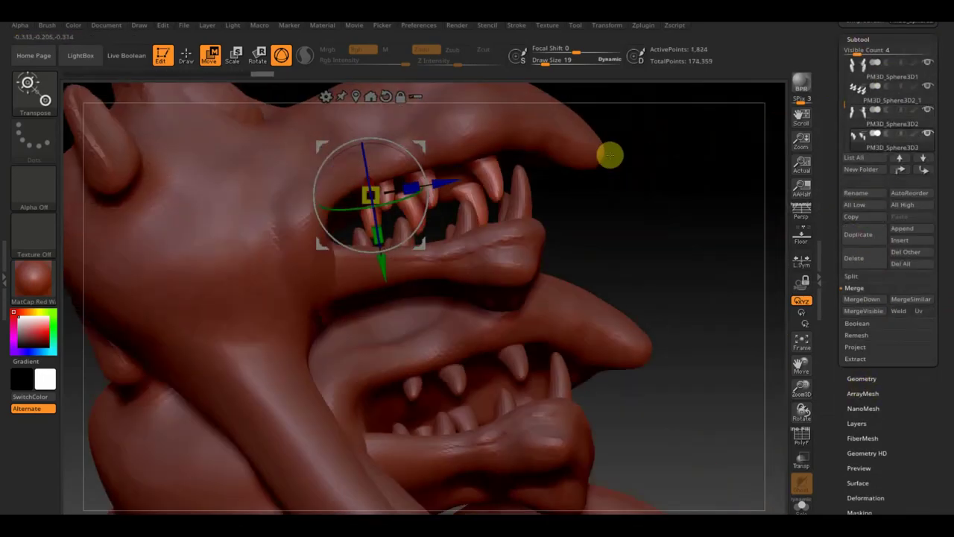
{"action": "left_click_drag", "start_coordinate": [609, 154], "coordinate": [560, 361]}
Merge the side necks subtool down into the body and DynaMesh them together at resolution 744
{"action": "key", "text": "f"}
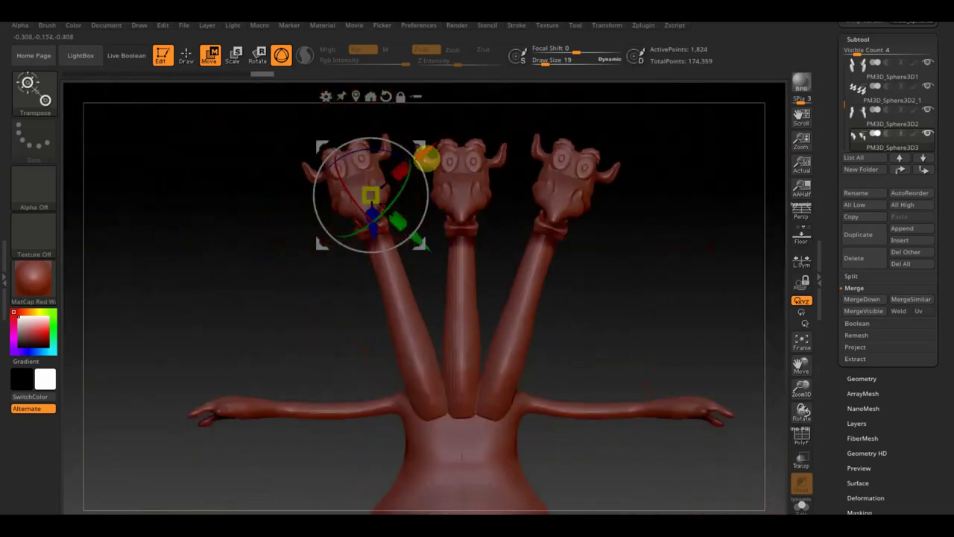
{"action": "key", "text": "q"}
{"action": "key", "text": "n"}
{"action": "left_click", "coordinate": [558, 403]}
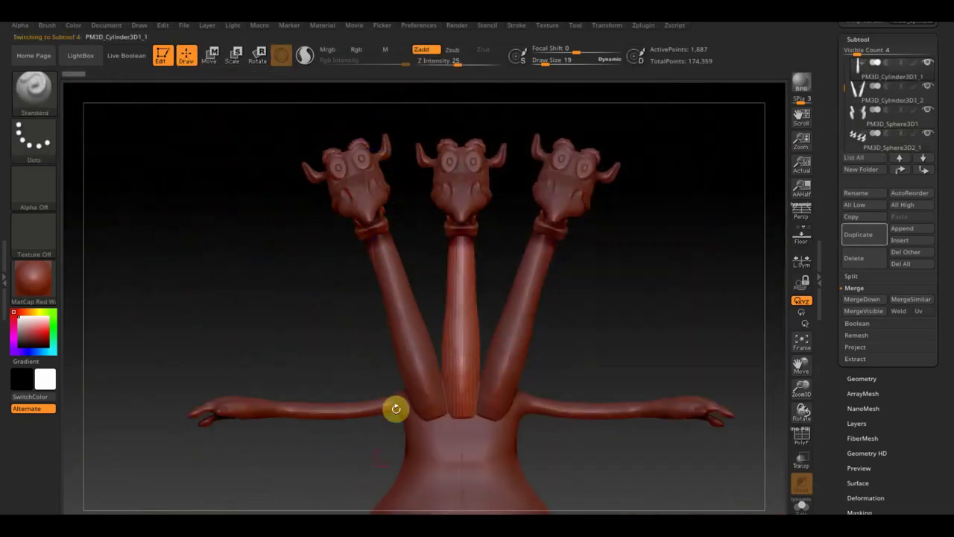
{"action": "left_click", "coordinate": [862, 299]}
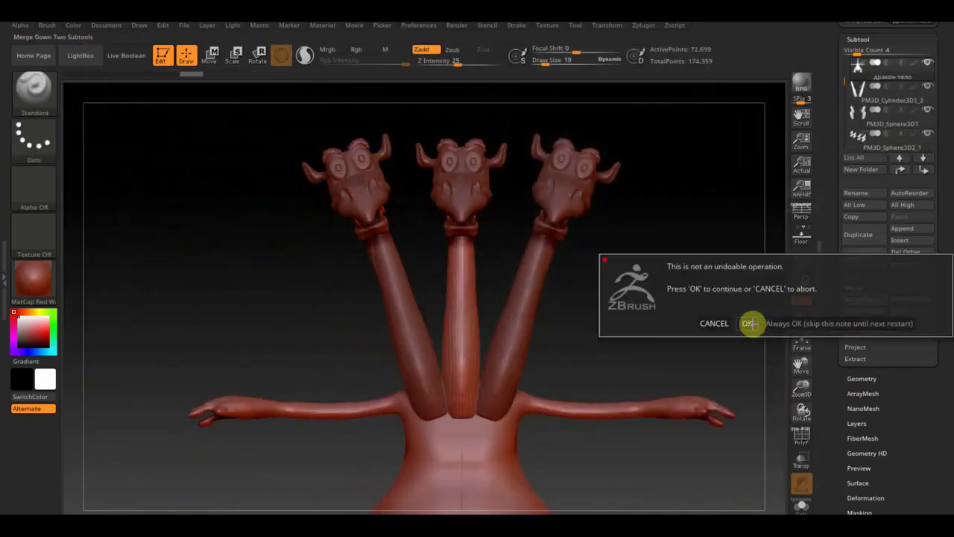
{"action": "left_click", "coordinate": [750, 324]}
{"action": "left_click", "coordinate": [864, 379]}
{"action": "left_click_drag", "start_coordinate": [695, 259], "coordinate": [674, 39], "text": "alt"}
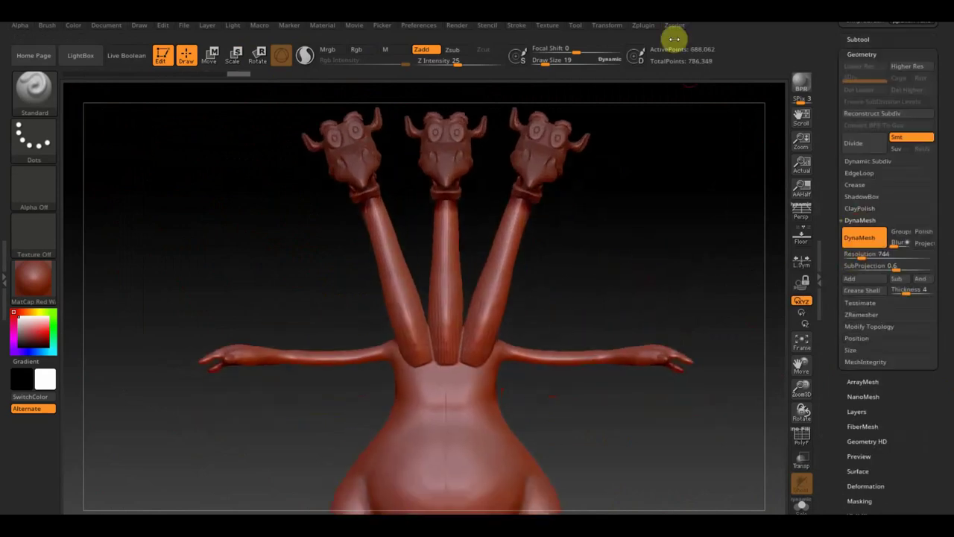
{"action": "mouse_move", "coordinate": [565, 79]}
{"action": "left_mouse_down"}
{"action": "mouse_move", "coordinate": [441, 241]}
{"action": "mouse_move", "coordinate": [520, 282]}
{"action": "left_mouse_up"}
{"action": "left_click", "coordinate": [40, 96]}
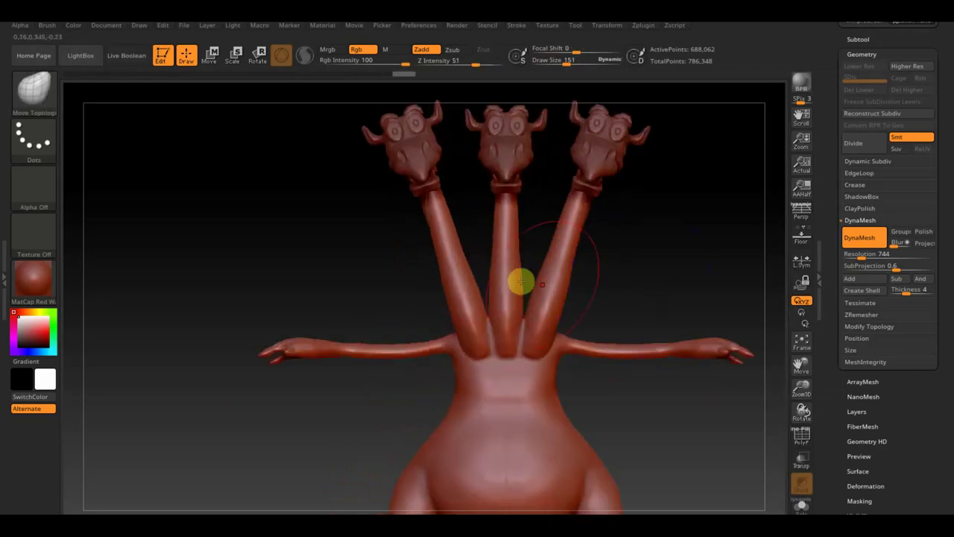
Shrink the brush and build up the neck joins, checking them from several angles
{"action": "left_click_drag", "start_coordinate": [580, 65], "coordinate": [550, 63]}
{"action": "left_click", "coordinate": [869, 325]}
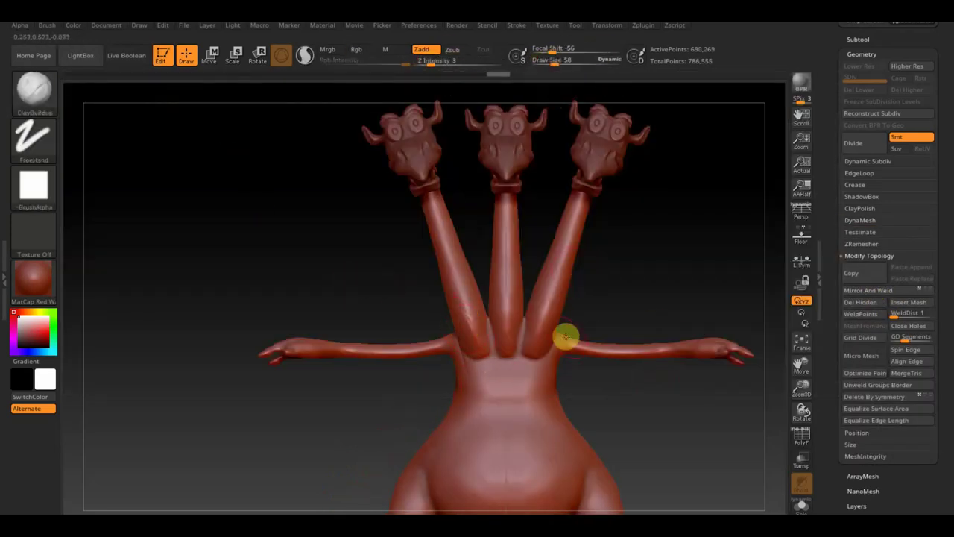
{"action": "mouse_move", "coordinate": [566, 337]}
{"action": "left_mouse_down"}
{"action": "mouse_move", "coordinate": [464, 319]}
{"action": "mouse_move", "coordinate": [495, 354]}
{"action": "left_mouse_up"}
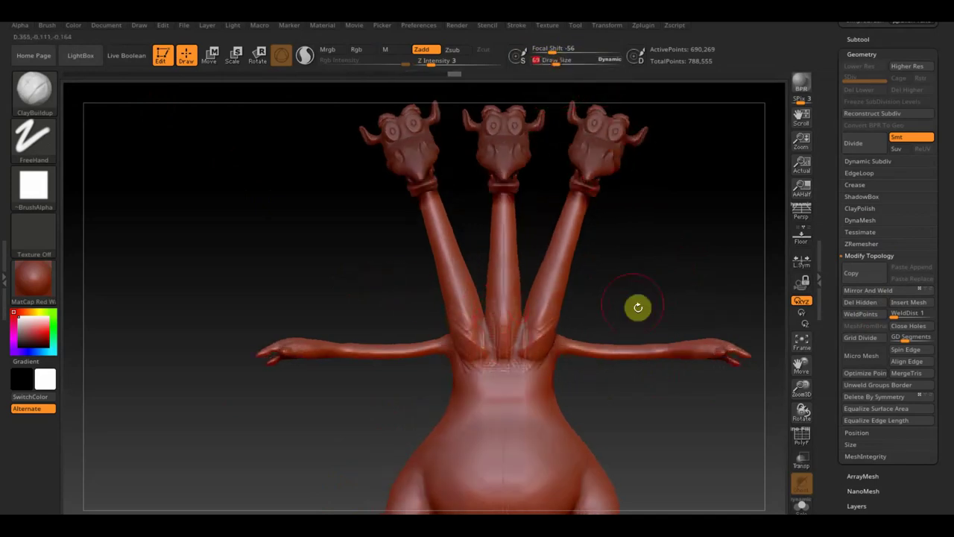
{"action": "left_click_drag", "start_coordinate": [638, 307], "coordinate": [460, 349], "text": "alt"}
{"action": "mouse_move", "coordinate": [450, 276]}
{"action": "left_mouse_down"}
{"action": "mouse_move", "coordinate": [549, 345]}
{"action": "mouse_move", "coordinate": [575, 225]}
{"action": "mouse_move", "coordinate": [515, 292]}
{"action": "mouse_move", "coordinate": [618, 366]}
{"action": "left_mouse_up"}
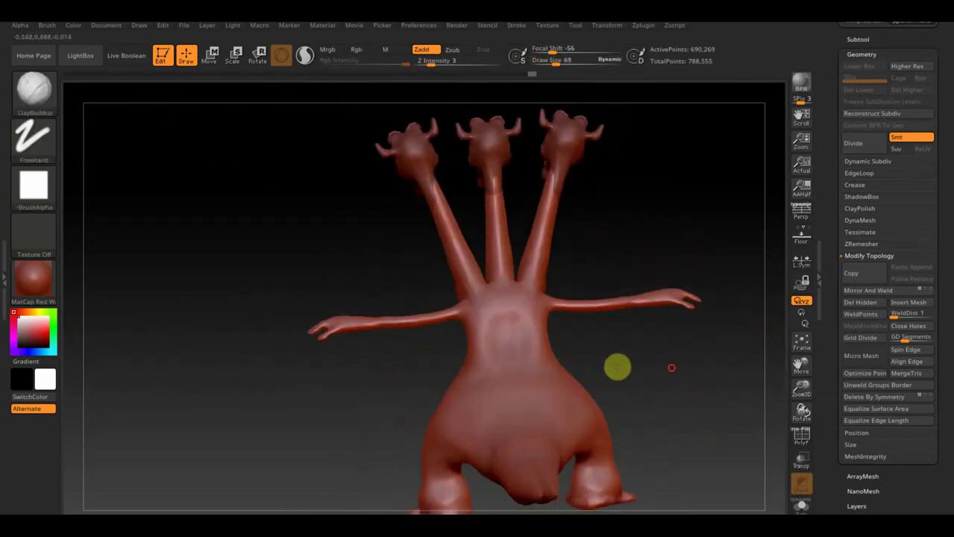
{"action": "left_click_drag", "start_coordinate": [542, 355], "coordinate": [633, 497], "text": "shift"}
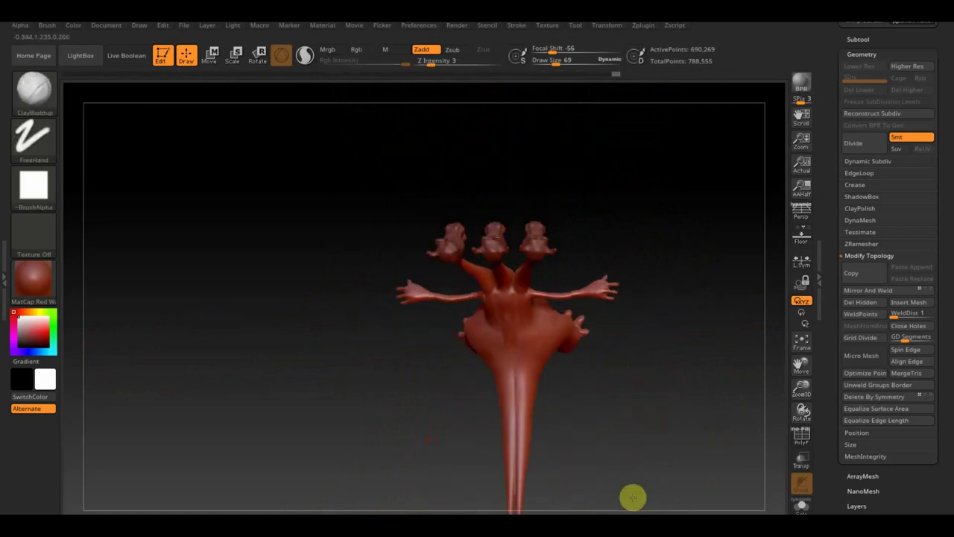
Pull a long tail out of the body and shift the model slightly along X
{"action": "left_click_drag", "start_coordinate": [528, 437], "coordinate": [608, 412]}
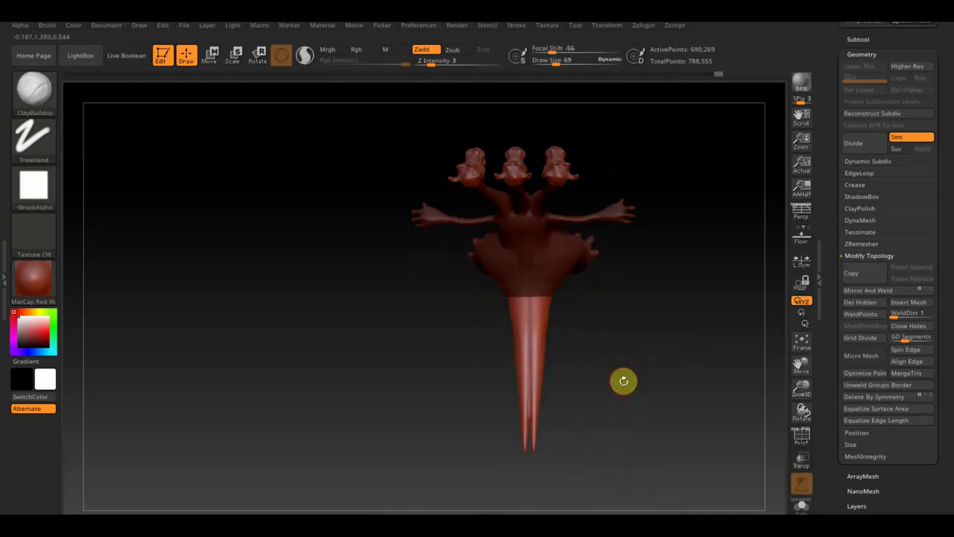
{"action": "key", "text": "w"}
{"action": "left_click_drag", "start_coordinate": [471, 198], "coordinate": [465, 198]}
Mirror the mesh for symmetry, then inspect the underside and tail from several angles
{"action": "left_click_drag", "start_coordinate": [761, 297], "coordinate": [650, 270]}
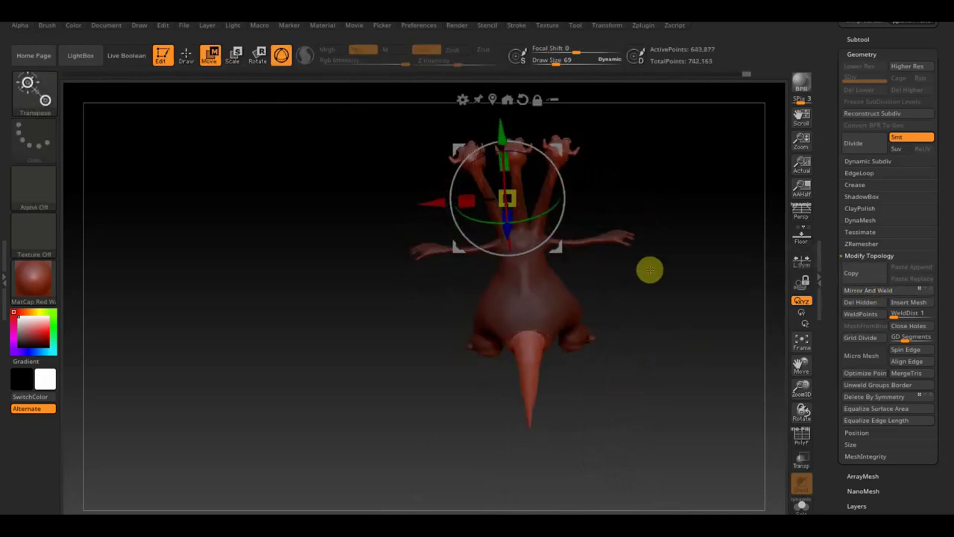
{"action": "left_click", "coordinate": [874, 290]}
{"action": "key", "text": "q"}
{"action": "mouse_move", "coordinate": [543, 315]}
{"action": "left_mouse_down"}
{"action": "mouse_move", "coordinate": [596, 302]}
{"action": "mouse_move", "coordinate": [694, 343]}
{"action": "mouse_move", "coordinate": [466, 330]}
{"action": "left_mouse_up"}
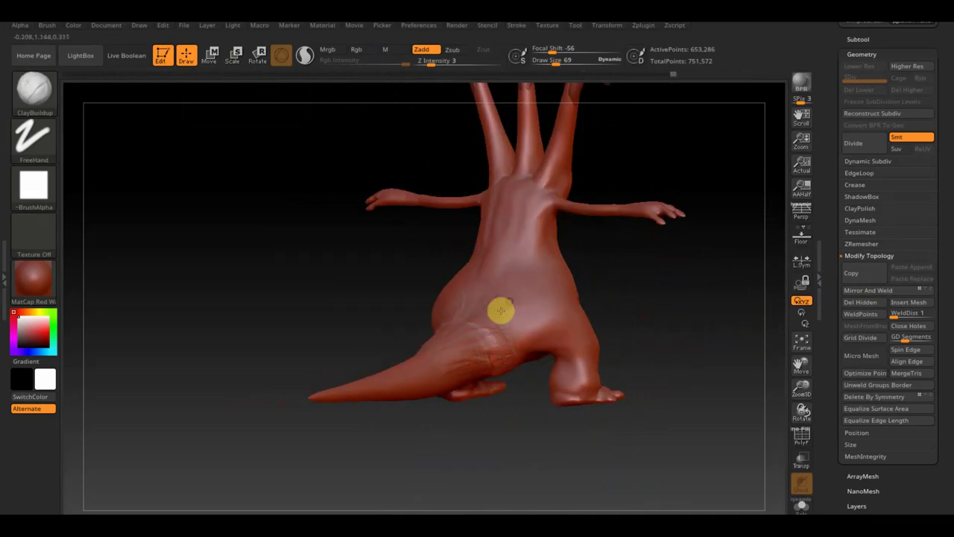
{"action": "left_click_drag", "start_coordinate": [505, 273], "coordinate": [487, 306]}
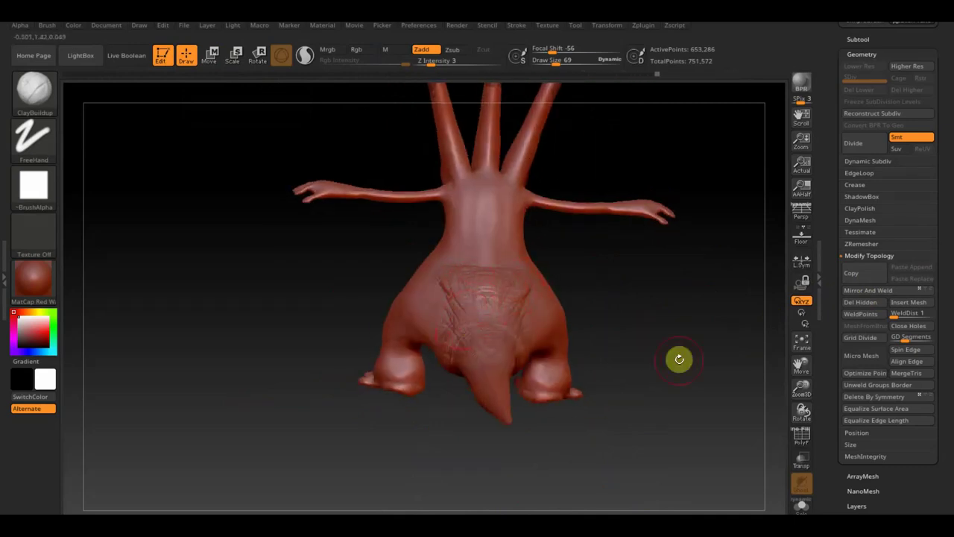
{"action": "left_click_drag", "start_coordinate": [679, 359], "coordinate": [539, 305]}
{"action": "left_click_drag", "start_coordinate": [455, 347], "coordinate": [541, 364]}
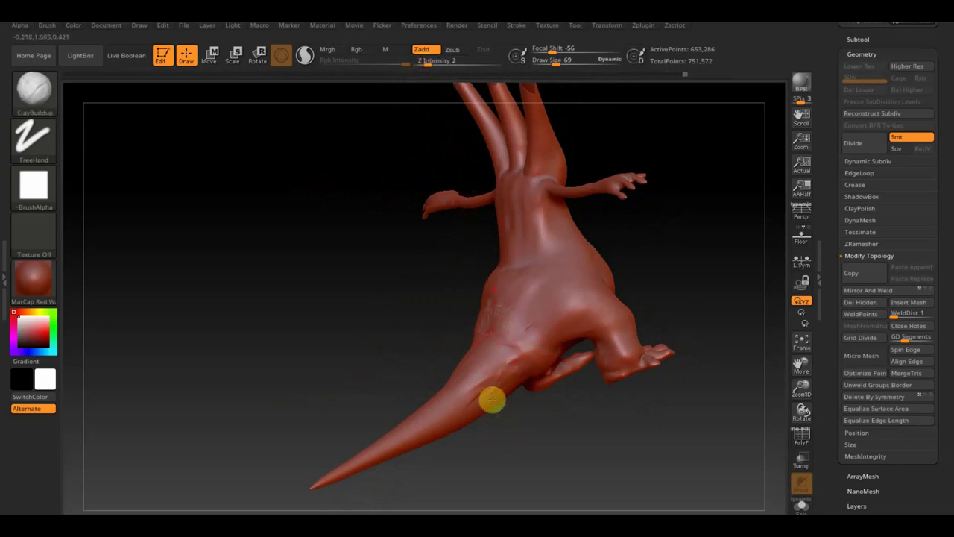
{"action": "mouse_move", "coordinate": [559, 249]}
{"action": "left_mouse_down"}
{"action": "mouse_move", "coordinate": [571, 256]}
{"action": "mouse_move", "coordinate": [514, 323]}
{"action": "left_mouse_up"}
{"action": "mouse_move", "coordinate": [507, 207]}
{"action": "left_mouse_down"}
{"action": "mouse_move", "coordinate": [678, 341]}
{"action": "mouse_move", "coordinate": [641, 392]}
{"action": "mouse_move", "coordinate": [554, 402]}
{"action": "mouse_move", "coordinate": [666, 378]}
{"action": "mouse_move", "coordinate": [375, 248]}
{"action": "mouse_move", "coordinate": [511, 221]}
{"action": "mouse_move", "coordinate": [506, 216]}
{"action": "left_mouse_up"}
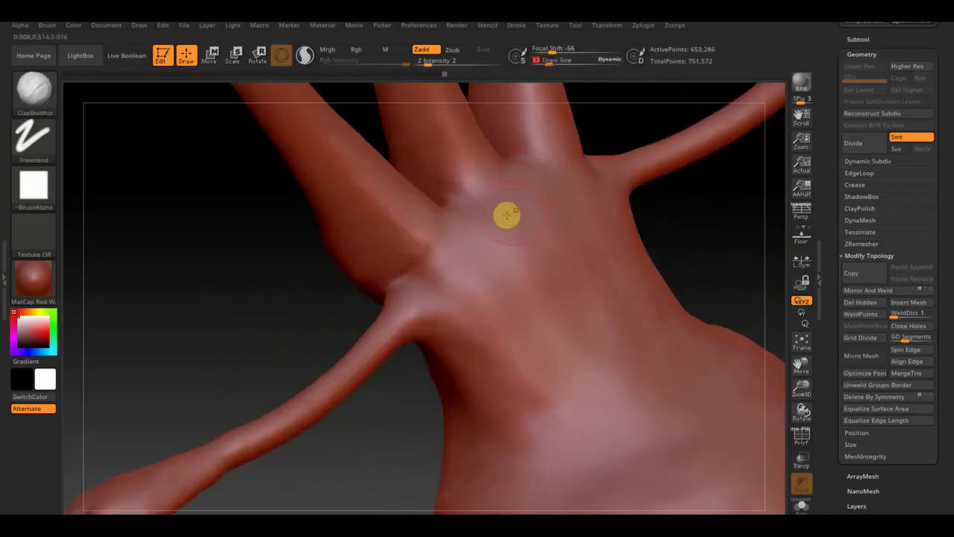
Smooth the chest wrinkles and switch to the Move Topological brush, ending on a front view
{"action": "mouse_move", "coordinate": [320, 299]}
{"action": "left_mouse_down"}
{"action": "mouse_move", "coordinate": [465, 279]}
{"action": "mouse_move", "coordinate": [494, 334]}
{"action": "mouse_move", "coordinate": [499, 368]}
{"action": "mouse_move", "coordinate": [655, 416]}
{"action": "mouse_move", "coordinate": [556, 511]}
{"action": "mouse_move", "coordinate": [571, 57]}
{"action": "mouse_move", "coordinate": [563, 61]}
{"action": "left_mouse_up"}
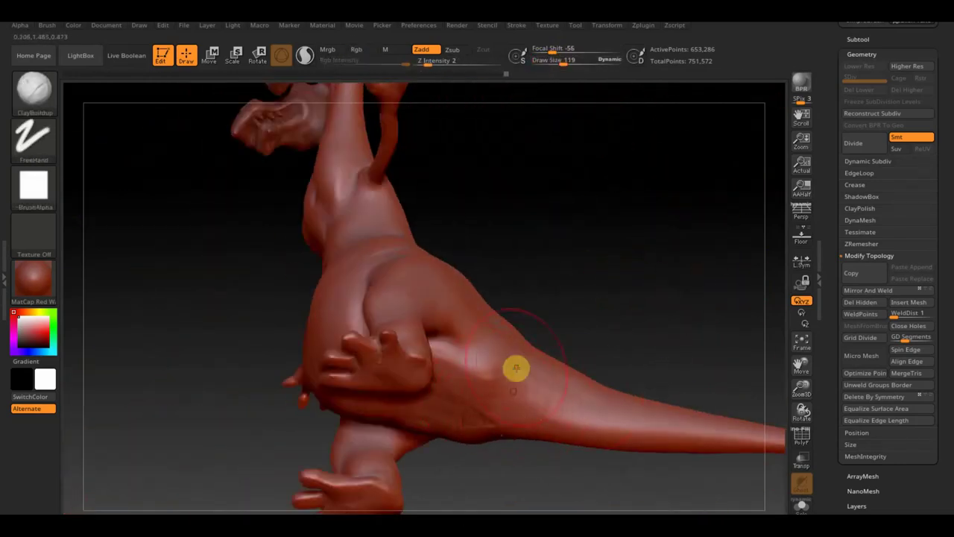
{"action": "left_click_drag", "start_coordinate": [580, 355], "coordinate": [526, 398]}
{"action": "key", "text": "b"}
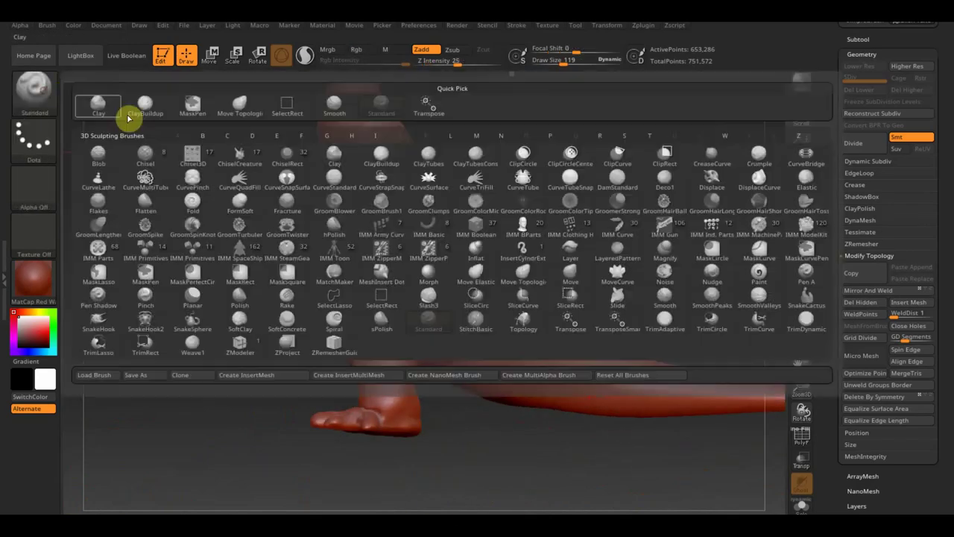
{"action": "left_click", "coordinate": [127, 117]}
{"action": "left_click_drag", "start_coordinate": [414, 143], "coordinate": [323, 178]}
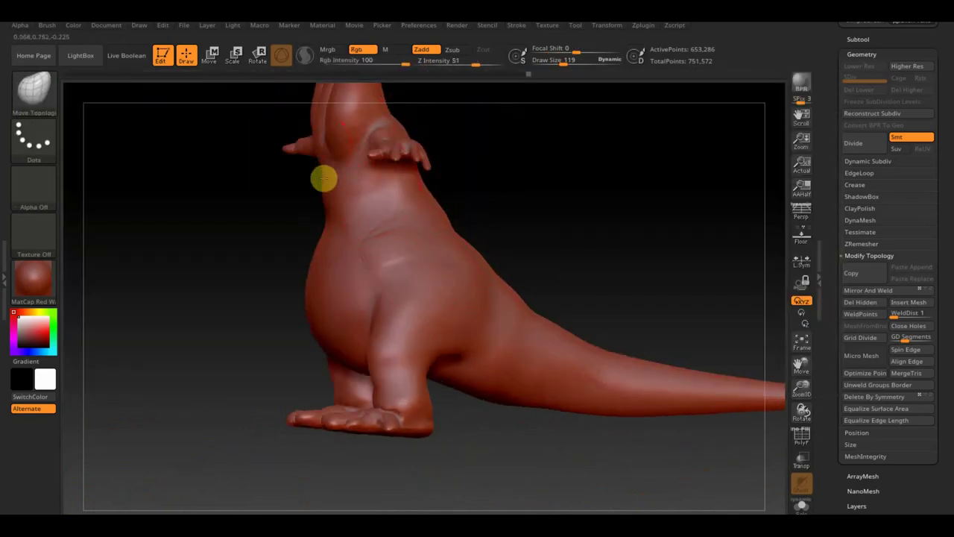
{"action": "mouse_move", "coordinate": [680, 177]}
{"action": "left_mouse_down"}
{"action": "mouse_move", "coordinate": [577, 318]}
{"action": "mouse_move", "coordinate": [610, 373]}
{"action": "mouse_move", "coordinate": [415, 315]}
{"action": "mouse_move", "coordinate": [340, 314]}
{"action": "mouse_move", "coordinate": [521, 369]}
{"action": "left_mouse_up"}
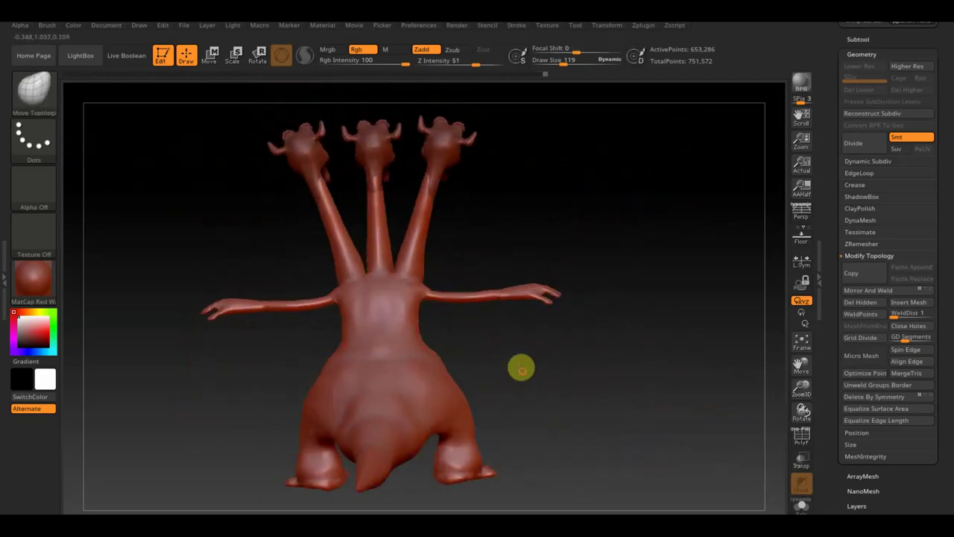
{"action": "mouse_move", "coordinate": [419, 224]}
{"action": "left_mouse_down", "text": "shift"}
{"action": "mouse_move", "coordinate": [620, 217]}
{"action": "mouse_move", "coordinate": [694, 425]}
{"action": "mouse_move", "coordinate": [632, 410]}
{"action": "left_mouse_up", "text": "shift"}
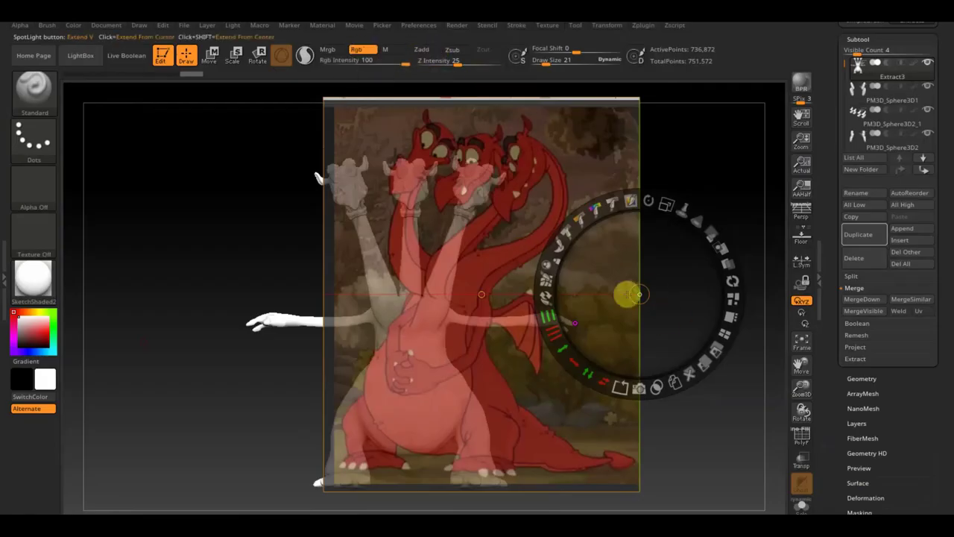
Adjust the reference image opacity and brush size, then hide the reference overlay
{"action": "key", "text": "z"}
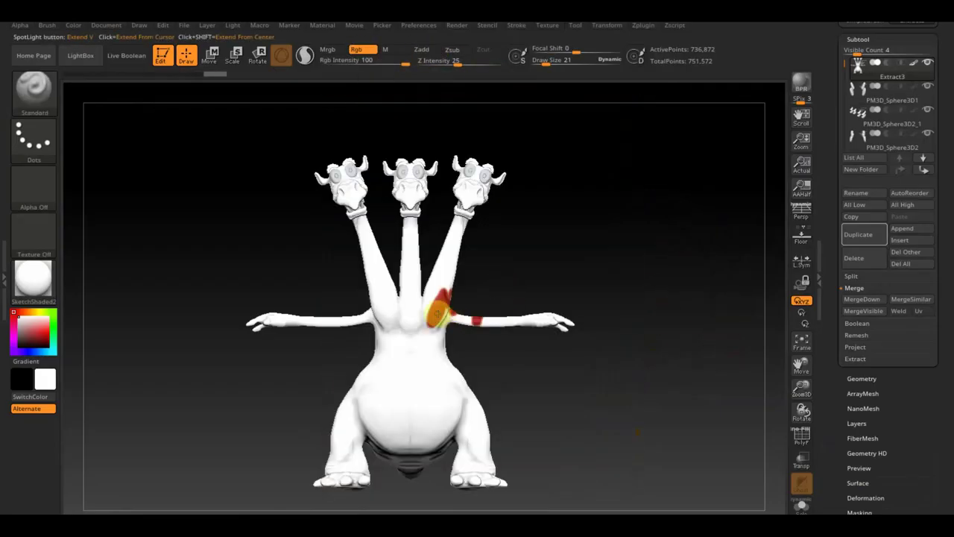
{"action": "mouse_move", "coordinate": [491, 248]}
{"action": "left_mouse_down"}
{"action": "mouse_move", "coordinate": [503, 185]}
{"action": "mouse_move", "coordinate": [669, 321]}
{"action": "left_mouse_up"}
{"action": "left_click_drag", "start_coordinate": [580, 64], "coordinate": [556, 64]}
{"action": "key", "text": "shift+z"}
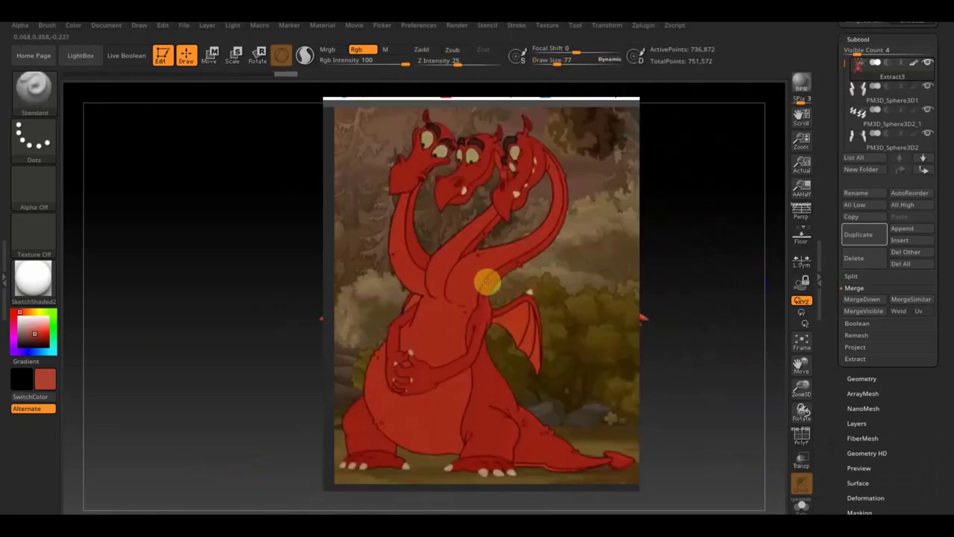
{"action": "key", "text": "shift+z"}
Review the red dragon from rear, side and front views, then select the claws subtool
{"action": "left_click_drag", "start_coordinate": [486, 288], "coordinate": [499, 186]}
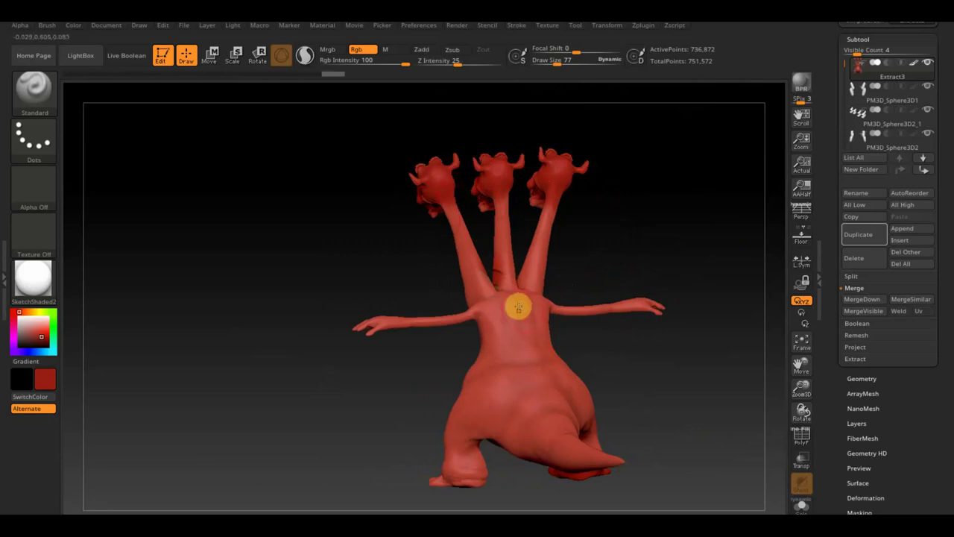
{"action": "left_click_drag", "start_coordinate": [494, 411], "coordinate": [562, 399]}
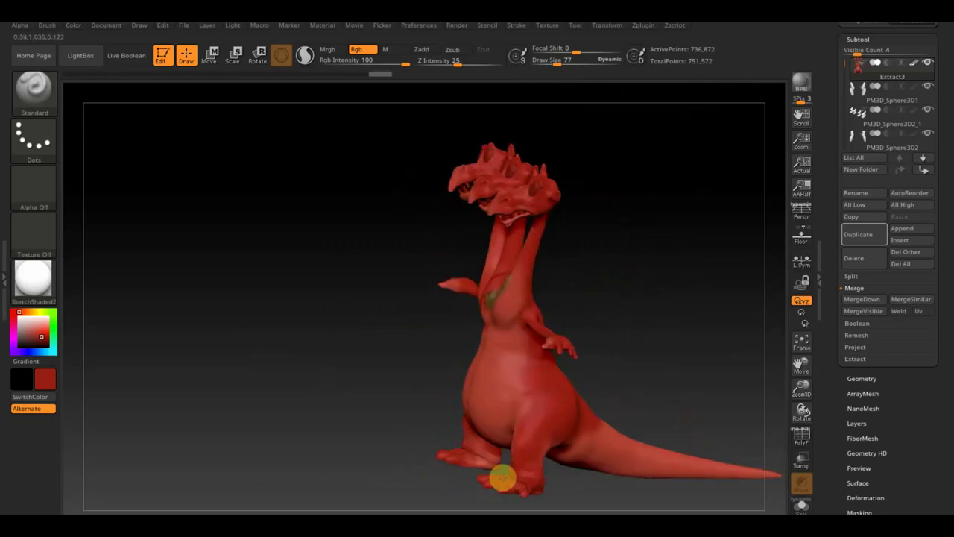
{"action": "mouse_move", "coordinate": [502, 477]}
{"action": "left_mouse_down"}
{"action": "mouse_move", "coordinate": [545, 390]}
{"action": "mouse_move", "coordinate": [458, 341]}
{"action": "mouse_move", "coordinate": [609, 298]}
{"action": "mouse_move", "coordinate": [467, 205]}
{"action": "left_mouse_up"}
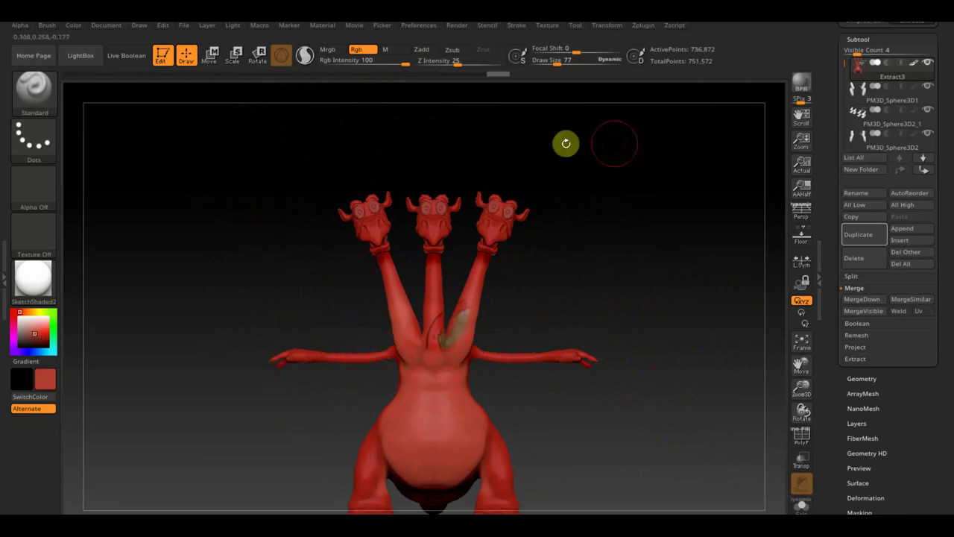
{"action": "mouse_move", "coordinate": [435, 339]}
{"action": "left_mouse_down"}
{"action": "mouse_move", "coordinate": [575, 135]}
{"action": "mouse_move", "coordinate": [452, 219]}
{"action": "mouse_move", "coordinate": [639, 234]}
{"action": "mouse_move", "coordinate": [597, 164]}
{"action": "mouse_move", "coordinate": [565, 227]}
{"action": "left_mouse_up"}
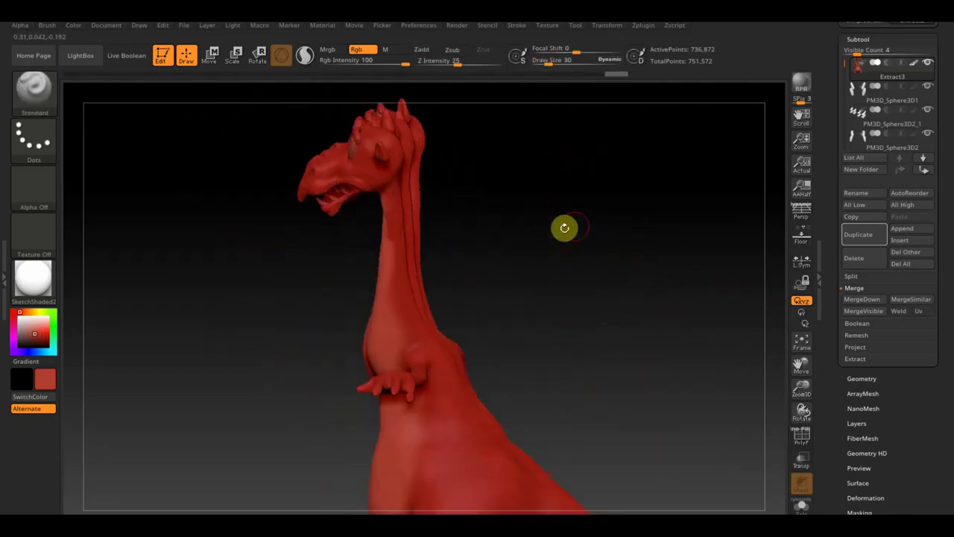
{"action": "mouse_move", "coordinate": [525, 270]}
{"action": "left_mouse_down", "text": "shift"}
{"action": "mouse_move", "coordinate": [575, 215]}
{"action": "mouse_move", "coordinate": [543, 204]}
{"action": "mouse_move", "coordinate": [573, 383]}
{"action": "mouse_move", "coordinate": [601, 330]}
{"action": "left_mouse_up", "text": "shift"}
{"action": "left_click", "coordinate": [858, 125]}
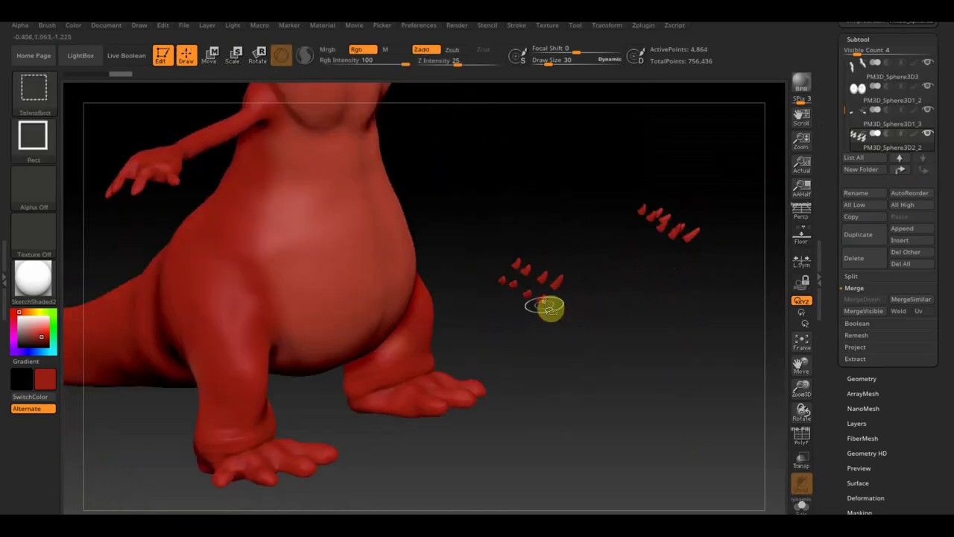
Delete the hidden floating spikes and position the claws on the hands and feet with Transpose
{"action": "mouse_move", "coordinate": [624, 311]}
{"action": "left_mouse_down"}
{"action": "mouse_move", "coordinate": [514, 326]}
{"action": "mouse_move", "coordinate": [545, 335]}
{"action": "mouse_move", "coordinate": [595, 298]}
{"action": "left_mouse_up"}
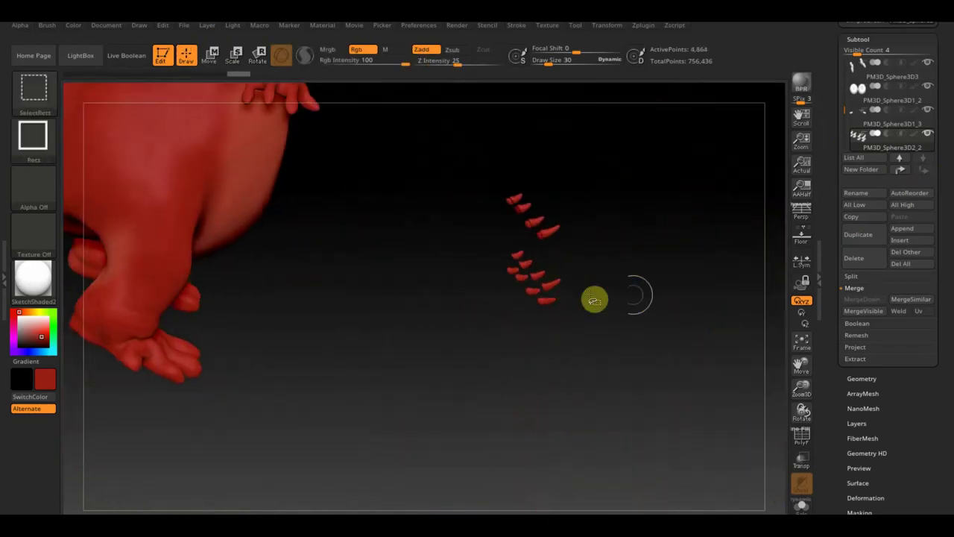
{"action": "left_click", "coordinate": [865, 302]}
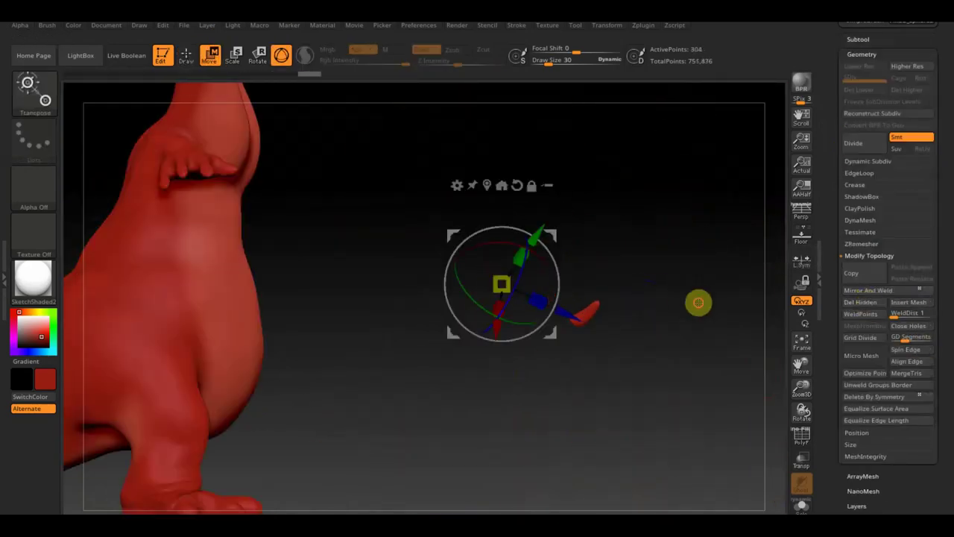
{"action": "mouse_move", "coordinate": [699, 302]}
{"action": "left_mouse_down"}
{"action": "mouse_move", "coordinate": [558, 358]}
{"action": "mouse_move", "coordinate": [546, 247]}
{"action": "mouse_move", "coordinate": [425, 368]}
{"action": "mouse_move", "coordinate": [582, 206]}
{"action": "mouse_move", "coordinate": [675, 369]}
{"action": "mouse_move", "coordinate": [485, 301]}
{"action": "mouse_move", "coordinate": [464, 308]}
{"action": "mouse_move", "coordinate": [461, 298]}
{"action": "left_mouse_up"}
{"action": "left_click", "coordinate": [185, 56]}
{"action": "key", "text": "w"}
{"action": "mouse_move", "coordinate": [590, 335]}
{"action": "left_mouse_down"}
{"action": "mouse_move", "coordinate": [447, 235]}
{"action": "mouse_move", "coordinate": [422, 458]}
{"action": "mouse_move", "coordinate": [503, 292]}
{"action": "mouse_move", "coordinate": [549, 308]}
{"action": "mouse_move", "coordinate": [541, 285]}
{"action": "mouse_move", "coordinate": [443, 290]}
{"action": "mouse_move", "coordinate": [416, 154]}
{"action": "mouse_move", "coordinate": [335, 379]}
{"action": "mouse_move", "coordinate": [475, 290]}
{"action": "mouse_move", "coordinate": [356, 264]}
{"action": "mouse_move", "coordinate": [564, 336]}
{"action": "mouse_move", "coordinate": [492, 316]}
{"action": "mouse_move", "coordinate": [579, 383]}
{"action": "mouse_move", "coordinate": [300, 462]}
{"action": "mouse_move", "coordinate": [372, 438]}
{"action": "mouse_move", "coordinate": [174, 380]}
{"action": "left_mouse_up"}
{"action": "mouse_move", "coordinate": [164, 264]}
{"action": "left_mouse_down"}
{"action": "mouse_move", "coordinate": [415, 375]}
{"action": "mouse_move", "coordinate": [163, 431]}
{"action": "mouse_move", "coordinate": [484, 445]}
{"action": "mouse_move", "coordinate": [439, 453]}
{"action": "mouse_move", "coordinate": [497, 443]}
{"action": "mouse_move", "coordinate": [317, 378]}
{"action": "left_mouse_up"}
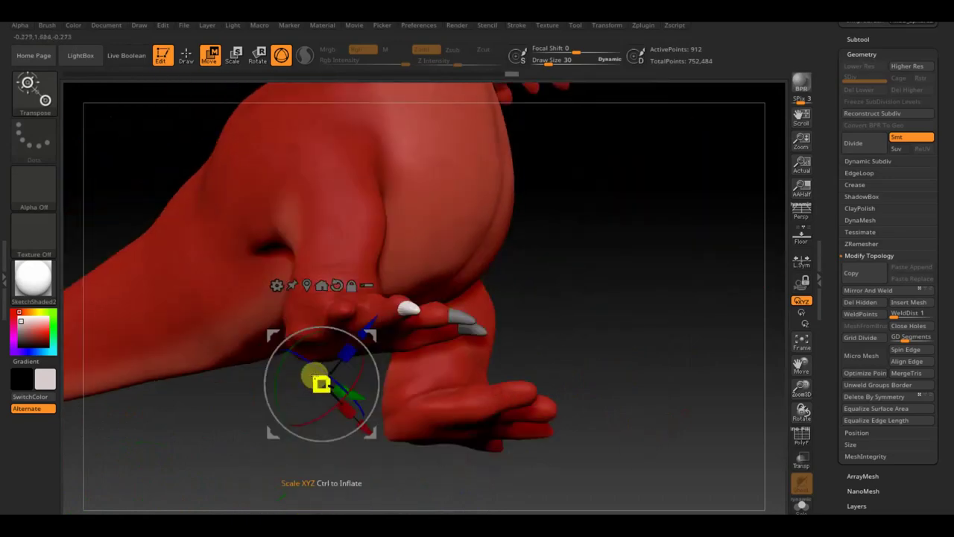
{"action": "mouse_move", "coordinate": [646, 315]}
{"action": "left_mouse_down"}
{"action": "mouse_move", "coordinate": [458, 363]}
{"action": "mouse_move", "coordinate": [480, 340]}
{"action": "mouse_move", "coordinate": [659, 309]}
{"action": "mouse_move", "coordinate": [441, 362]}
{"action": "mouse_move", "coordinate": [514, 324]}
{"action": "mouse_move", "coordinate": [662, 386]}
{"action": "mouse_move", "coordinate": [577, 308]}
{"action": "mouse_move", "coordinate": [651, 402]}
{"action": "left_mouse_up"}
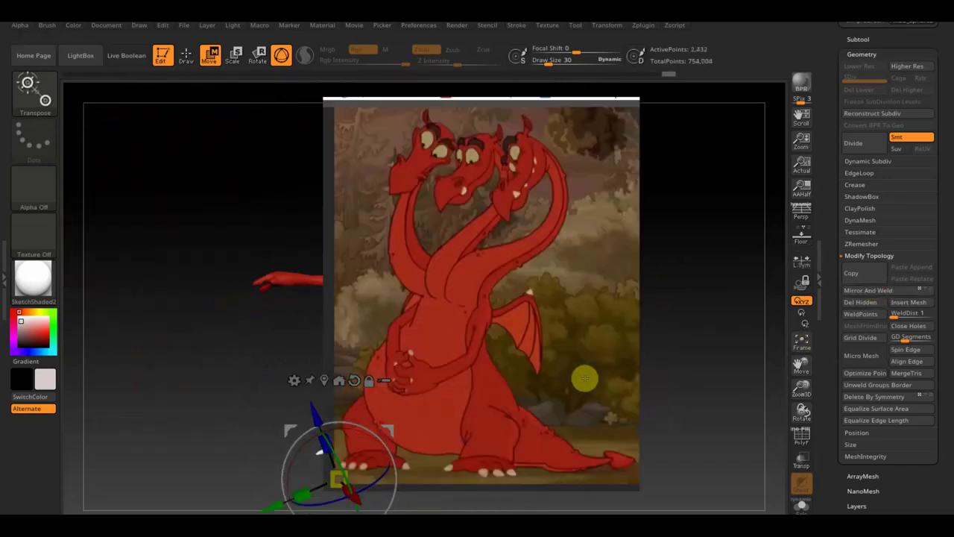
Show only the teeth, step through the teeth subtools, and select the eyes subtool
{"action": "left_click_drag", "start_coordinate": [624, 264], "coordinate": [661, 231]}
{"action": "left_click", "coordinate": [660, 230]}
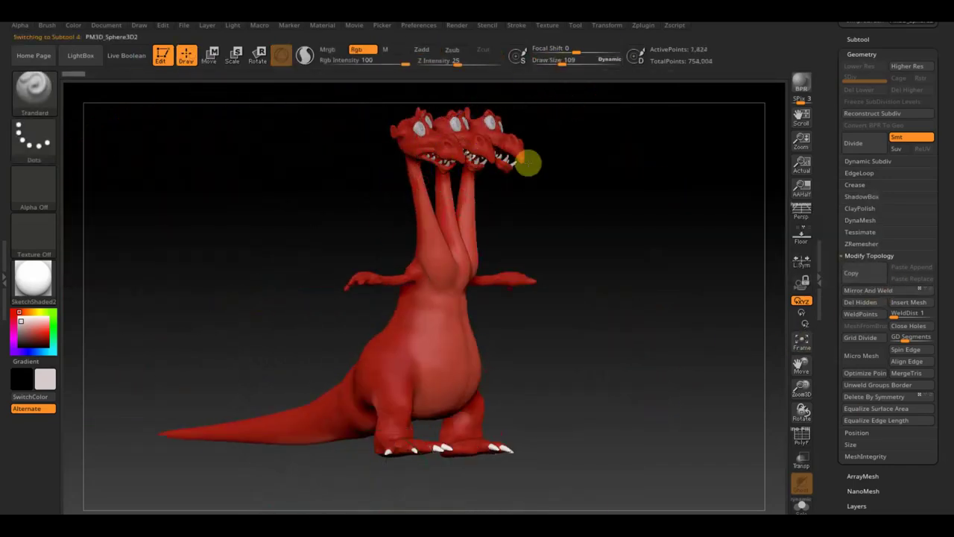
{"action": "left_click", "coordinate": [528, 162], "text": "alt"}
{"action": "left_click", "coordinate": [858, 38]}
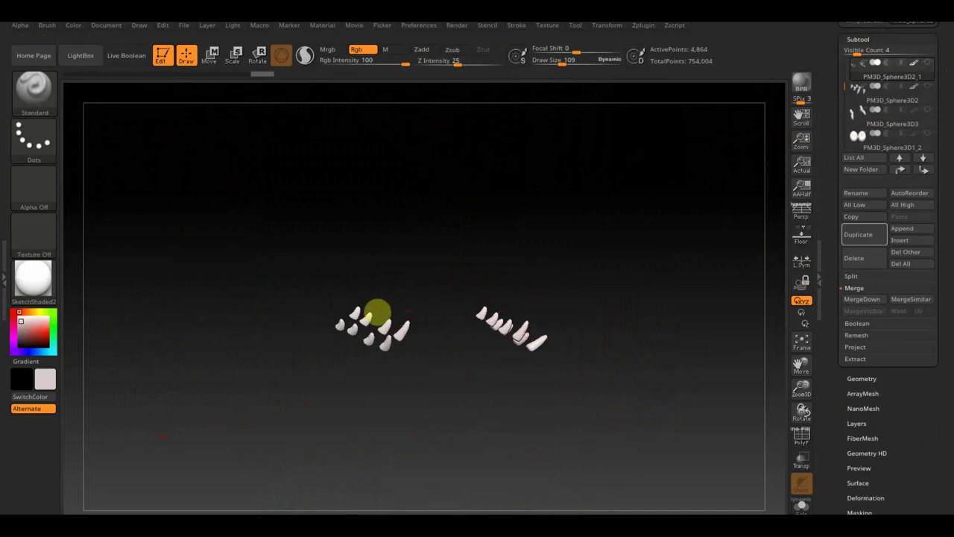
{"action": "left_click", "coordinate": [887, 96]}
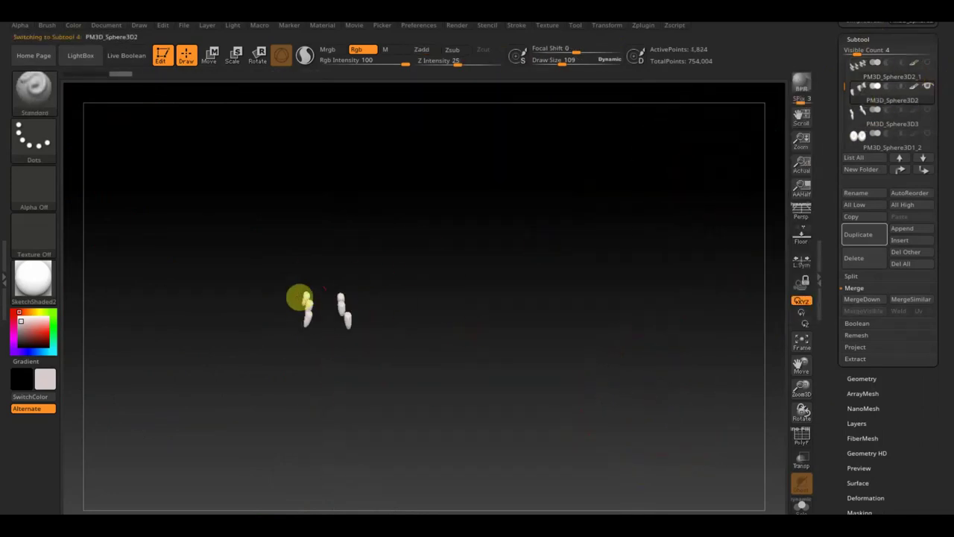
{"action": "left_click", "coordinate": [843, 149]}
Mask one eye, invert the mask, shift the left eye into position, then clear the mask
{"action": "left_click_drag", "start_coordinate": [581, 246], "coordinate": [527, 256]}
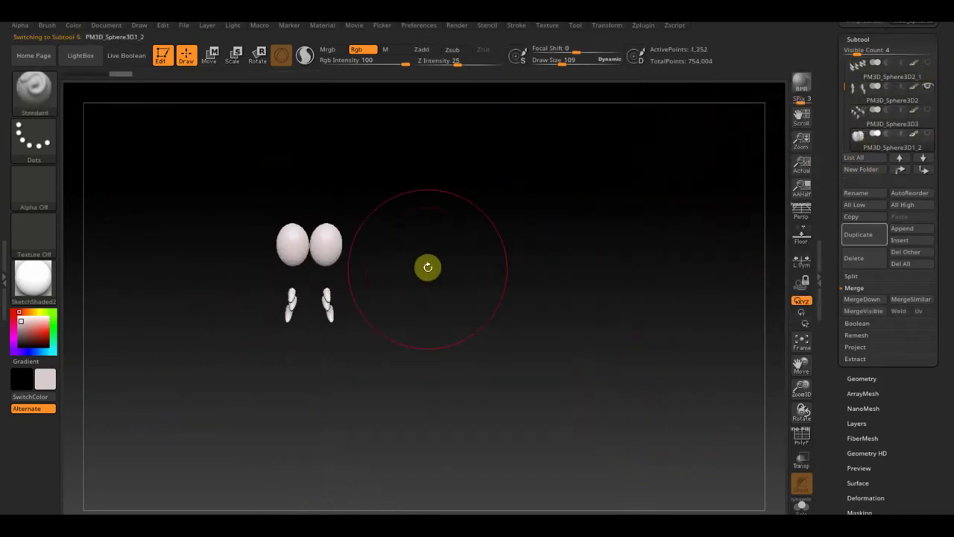
{"action": "left_click_drag", "start_coordinate": [428, 267], "coordinate": [281, 159]}
{"action": "mouse_move", "coordinate": [320, 191]}
{"action": "left_mouse_down"}
{"action": "mouse_move", "coordinate": [477, 228]}
{"action": "mouse_move", "coordinate": [516, 355]}
{"action": "left_mouse_up"}
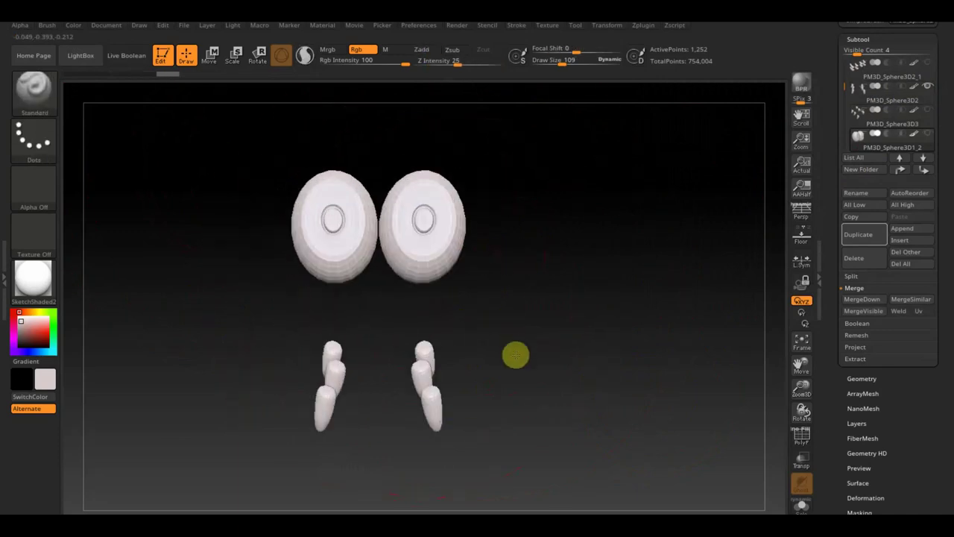
{"action": "left_click_drag", "start_coordinate": [213, 131], "coordinate": [379, 324], "text": "ctrl"}
{"action": "key", "text": "w"}
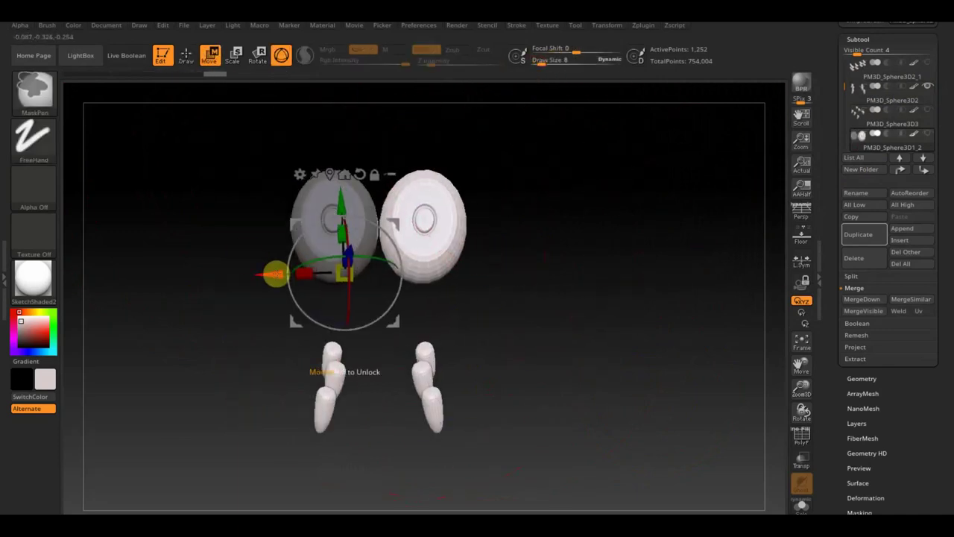
{"action": "key", "text": "q"}
{"action": "left_click_drag", "start_coordinate": [243, 128], "coordinate": [367, 330], "text": "ctrl"}
{"action": "left_click", "coordinate": [208, 55]}
{"action": "left_click", "coordinate": [273, 273], "text": "ctrl"}
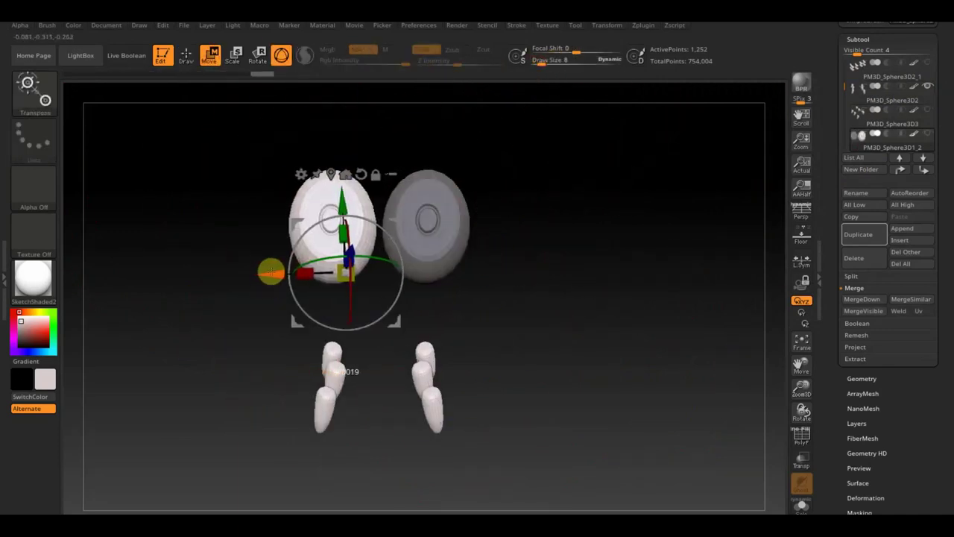
{"action": "left_click_drag", "start_coordinate": [608, 258], "coordinate": [556, 226], "text": "ctrl"}
{"action": "left_click", "coordinate": [186, 54]}
Set up the Standard brush with black paint colour, zoomed in on the eyes
{"action": "left_click", "coordinate": [33, 88]}
{"action": "left_click", "coordinate": [77, 97]}
{"action": "left_click", "coordinate": [44, 426]}
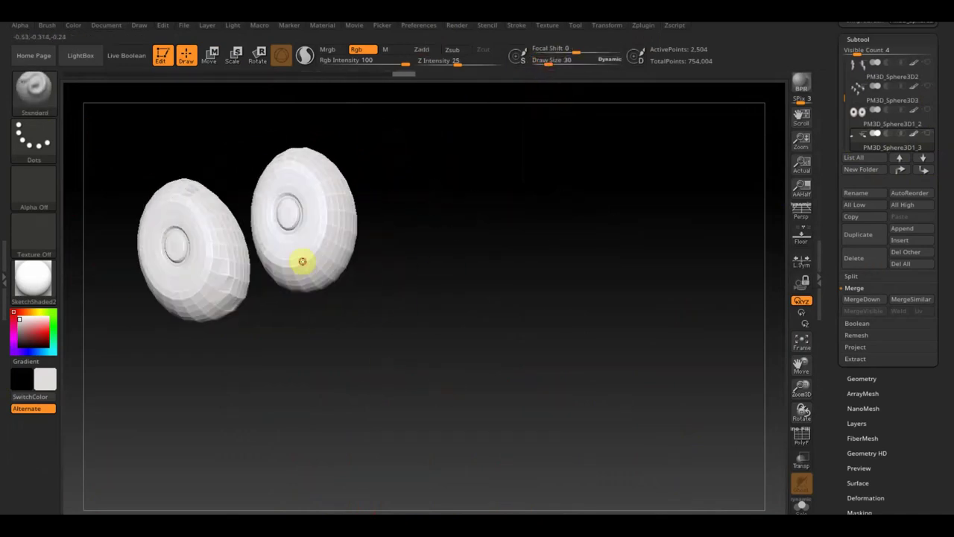
{"action": "left_click_drag", "start_coordinate": [301, 260], "coordinate": [114, 175]}
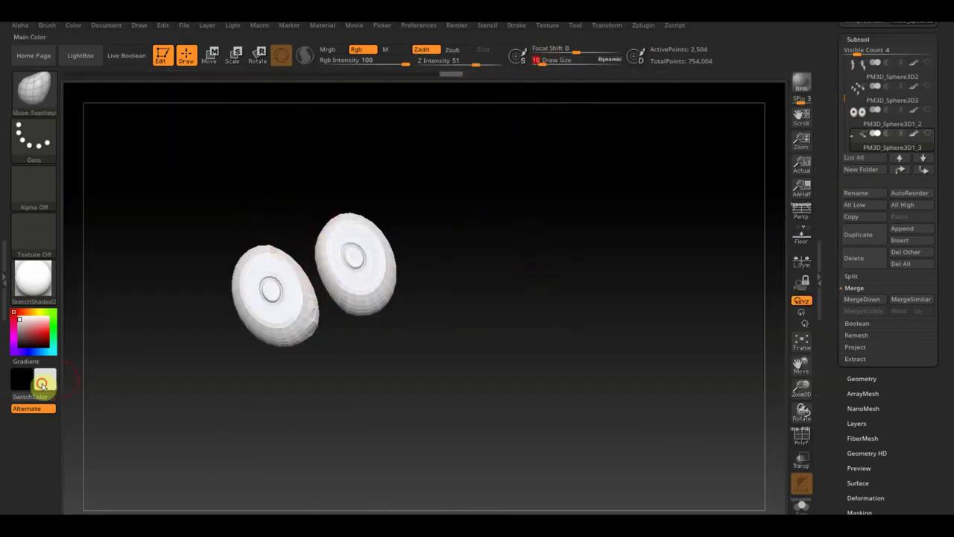